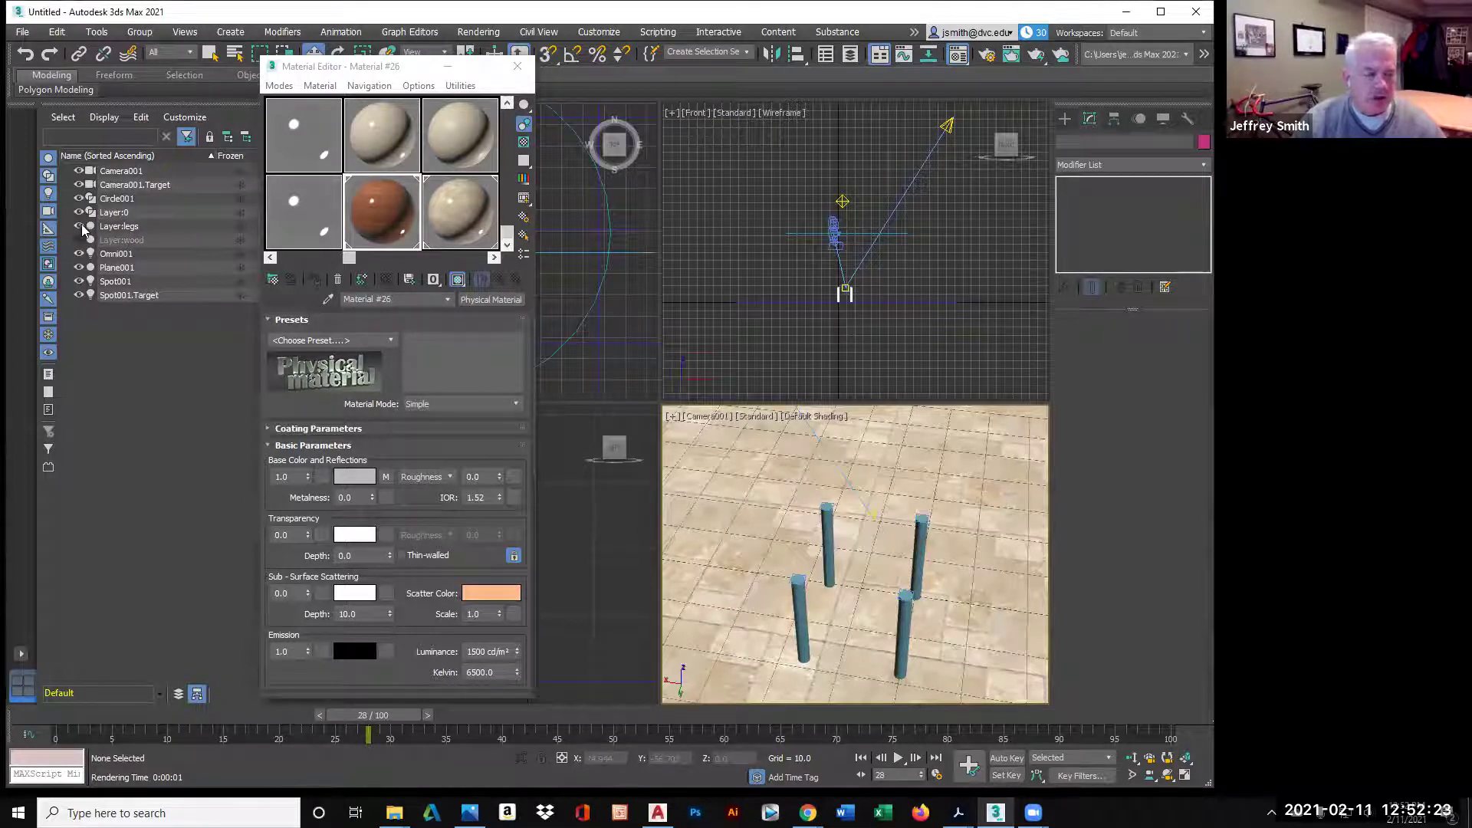
- Hide the Layer:legs and Layer:0 objects in the scene
click(80, 226)
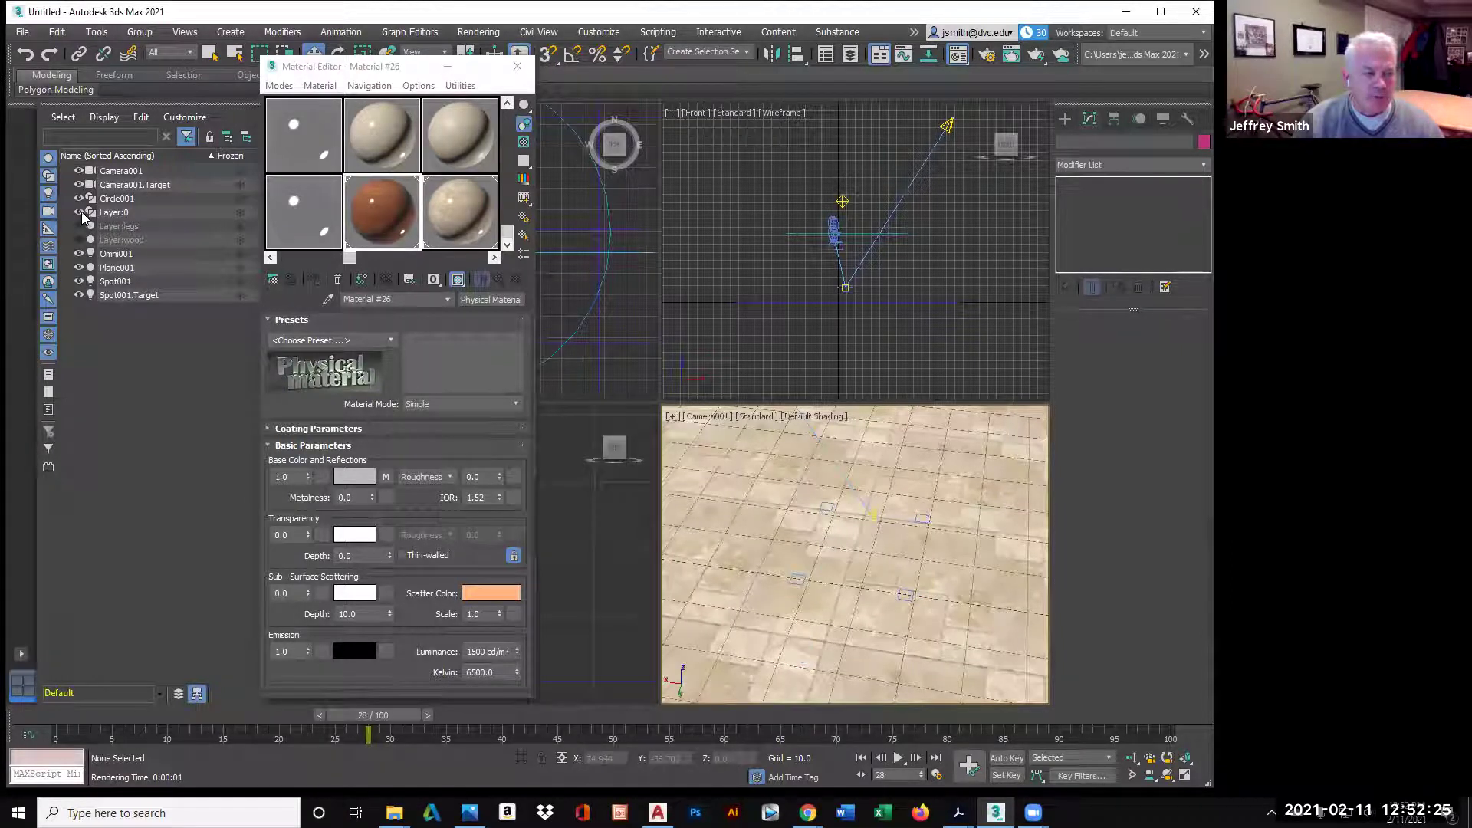
click(79, 212)
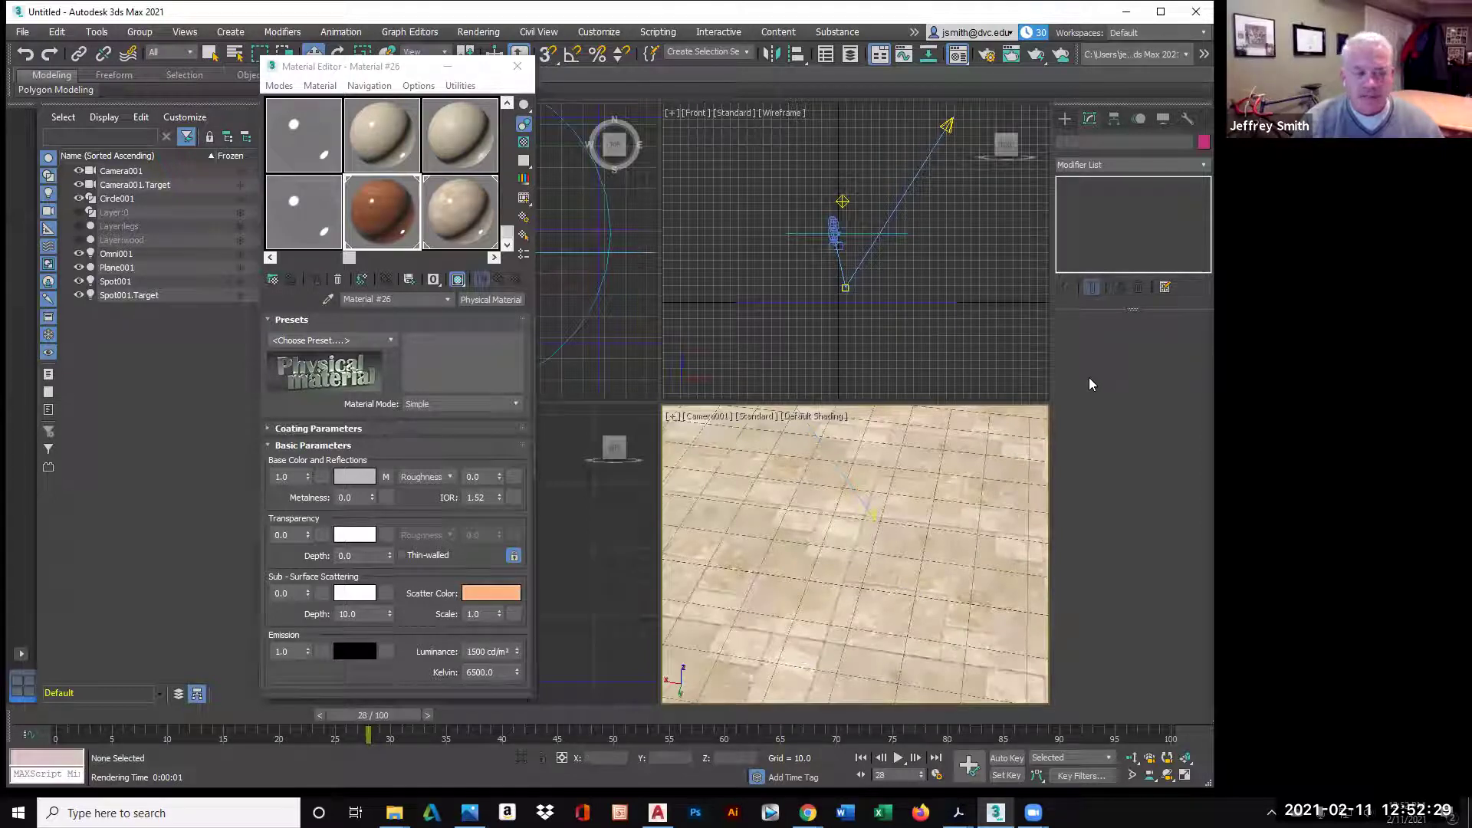
- Choose tablemodel.dwg from the Wood Table Lessons folder as the file to import
click(25, 33)
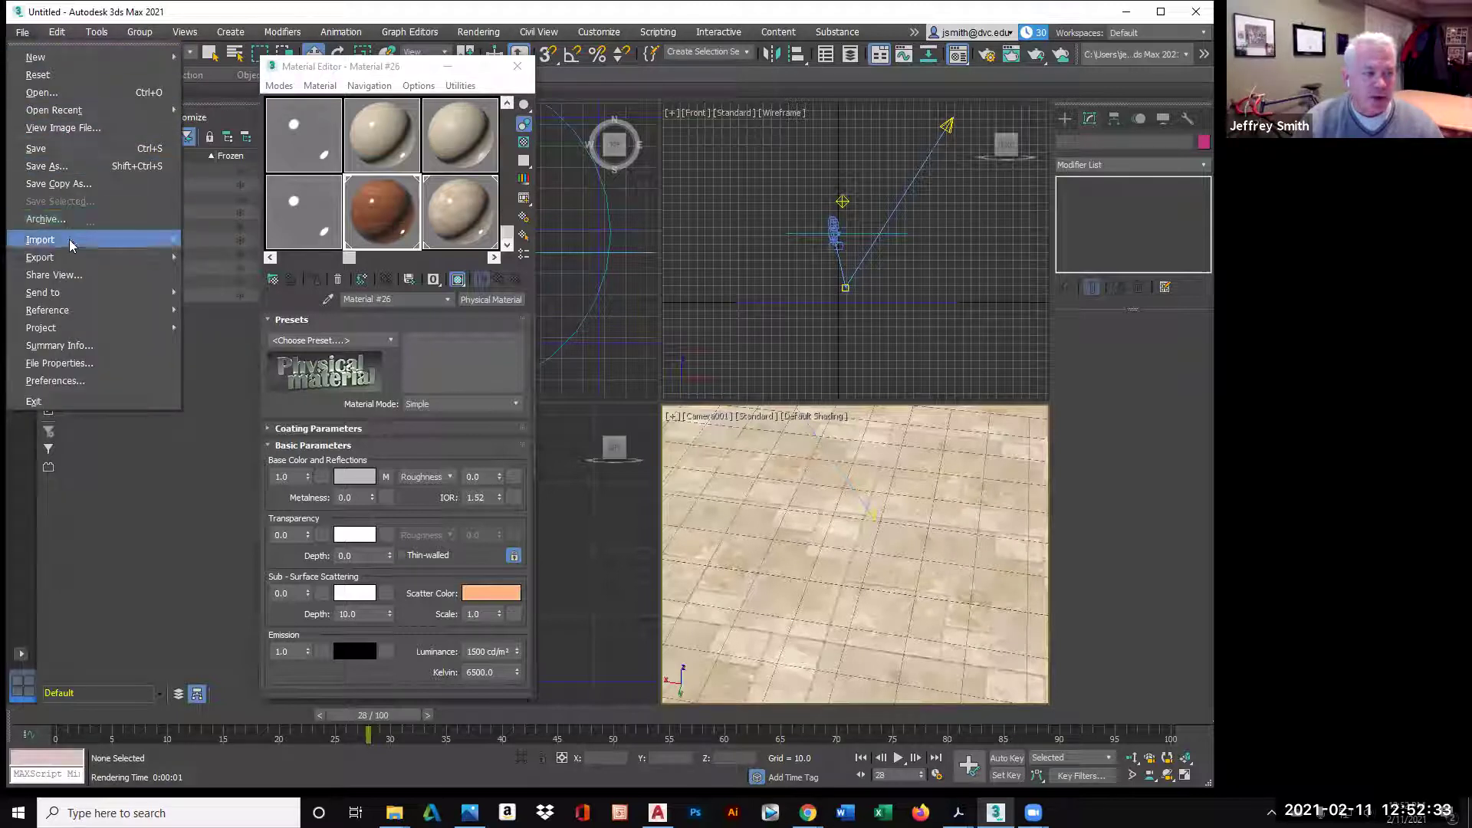
mouse_move(69, 239)
click(223, 240)
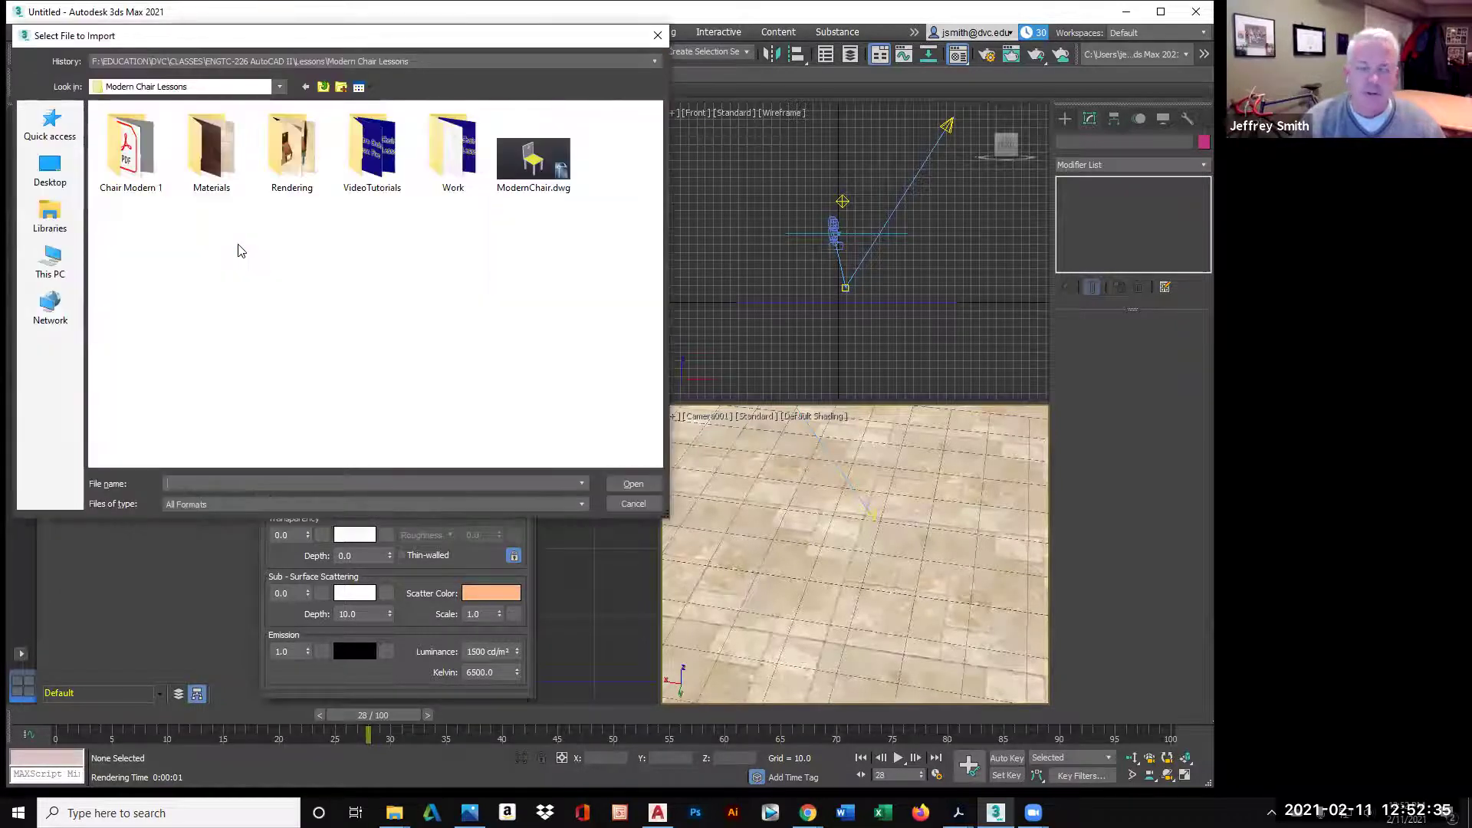
click(323, 87)
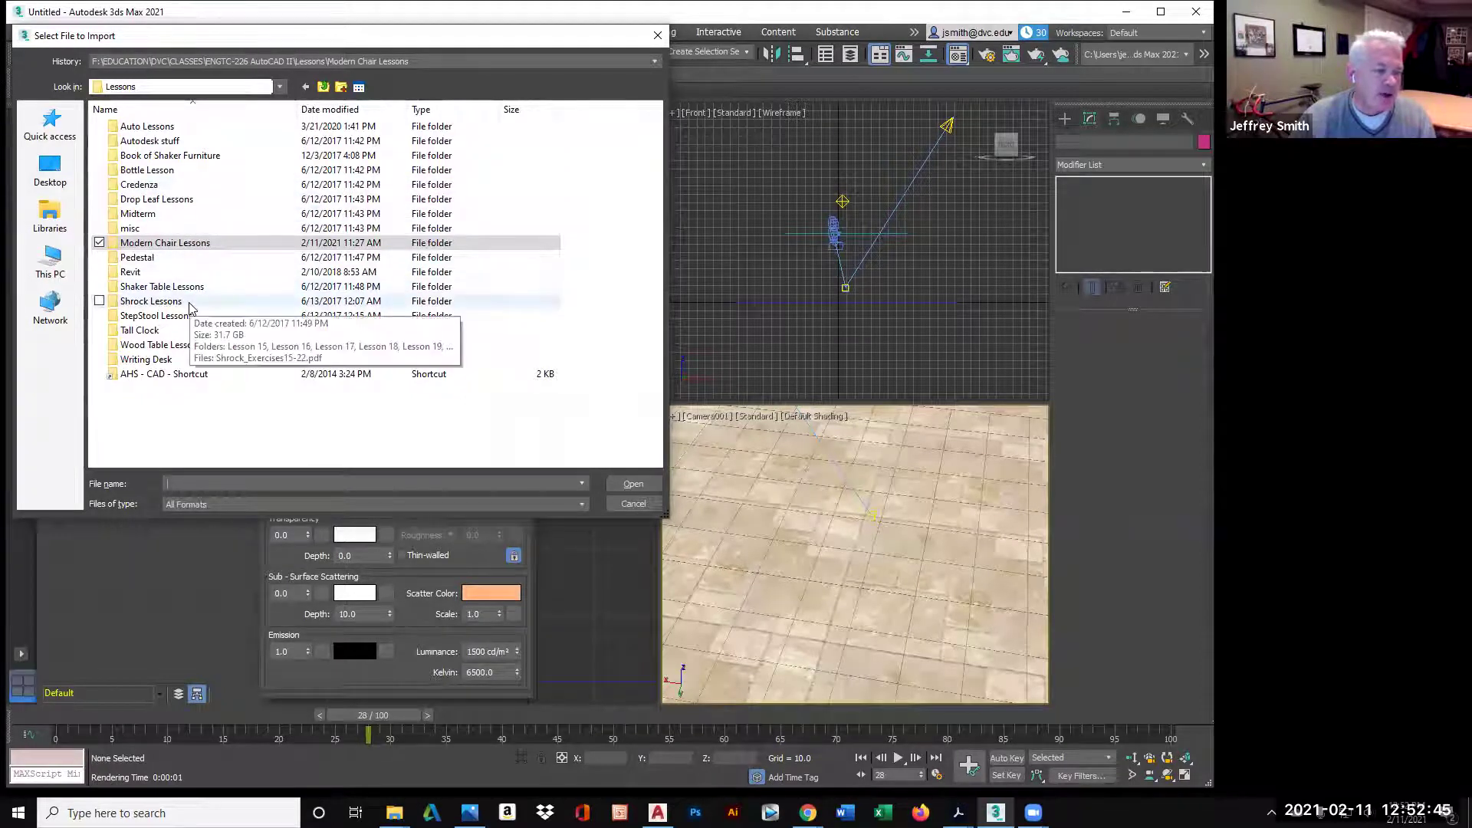
double_click(205, 347)
click(282, 154)
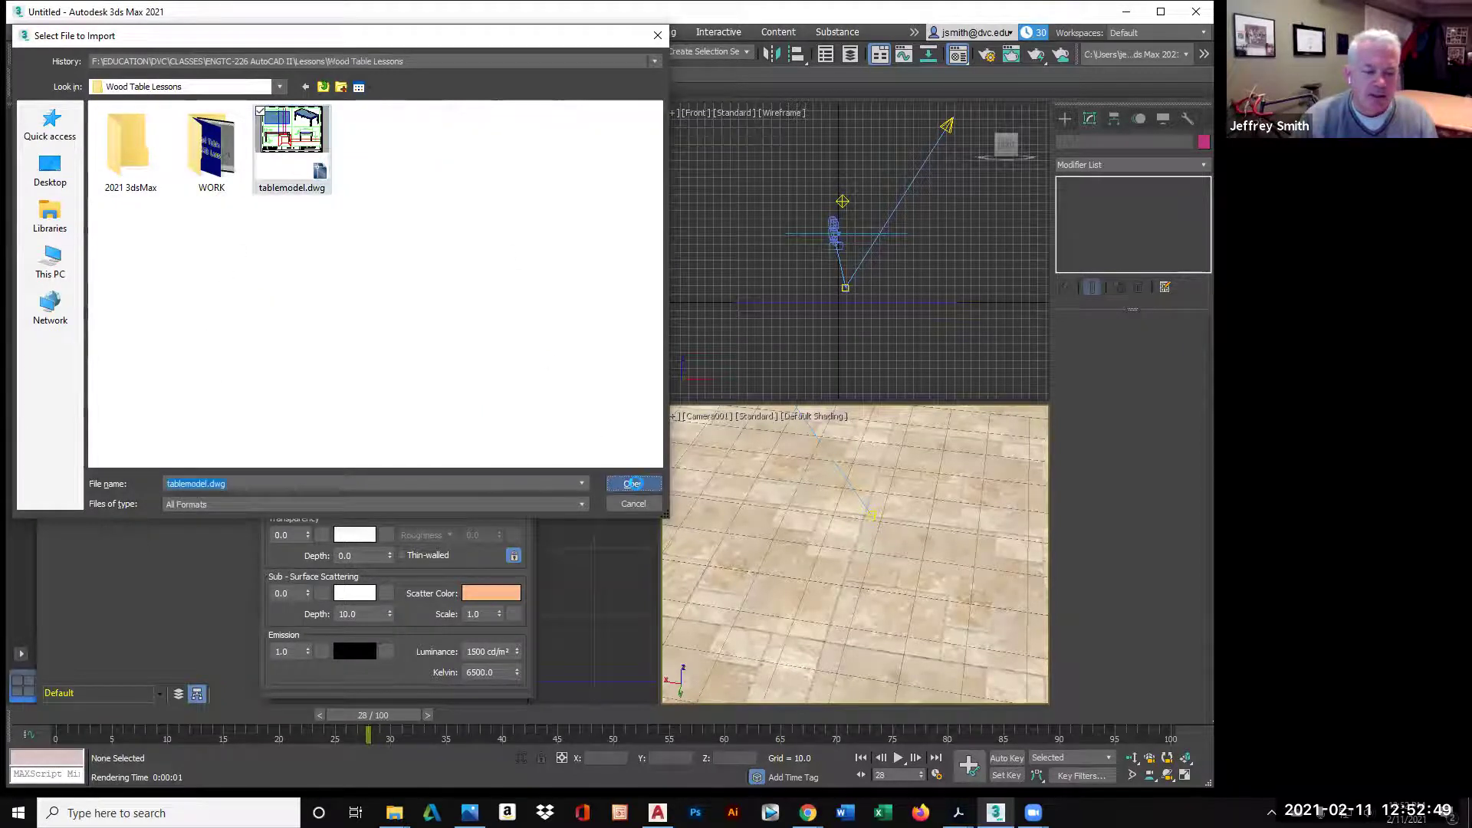
click(635, 483)
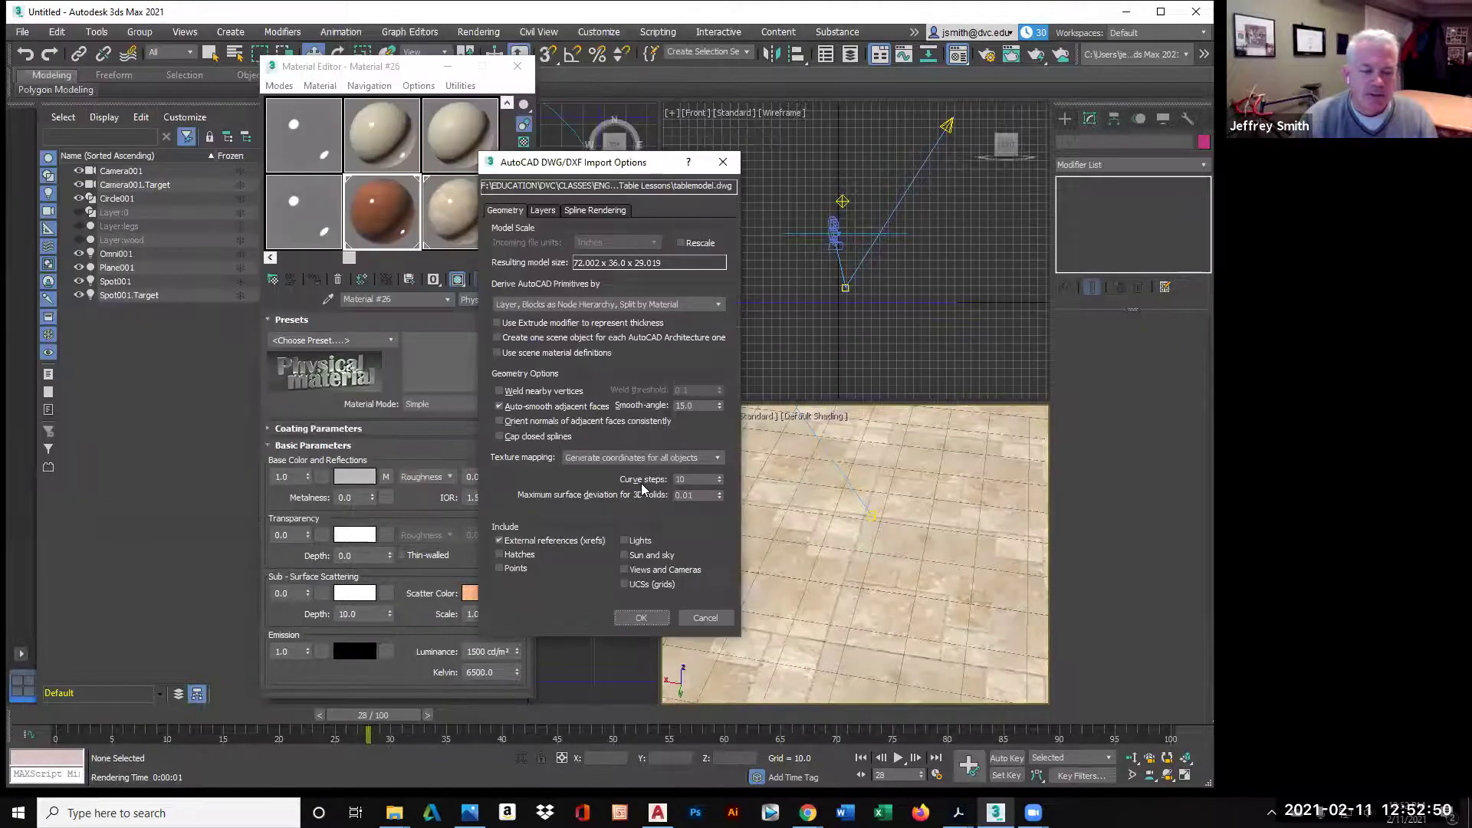
- Review the layer and geometry import options and import the table drawing with the existing settings
click(542, 210)
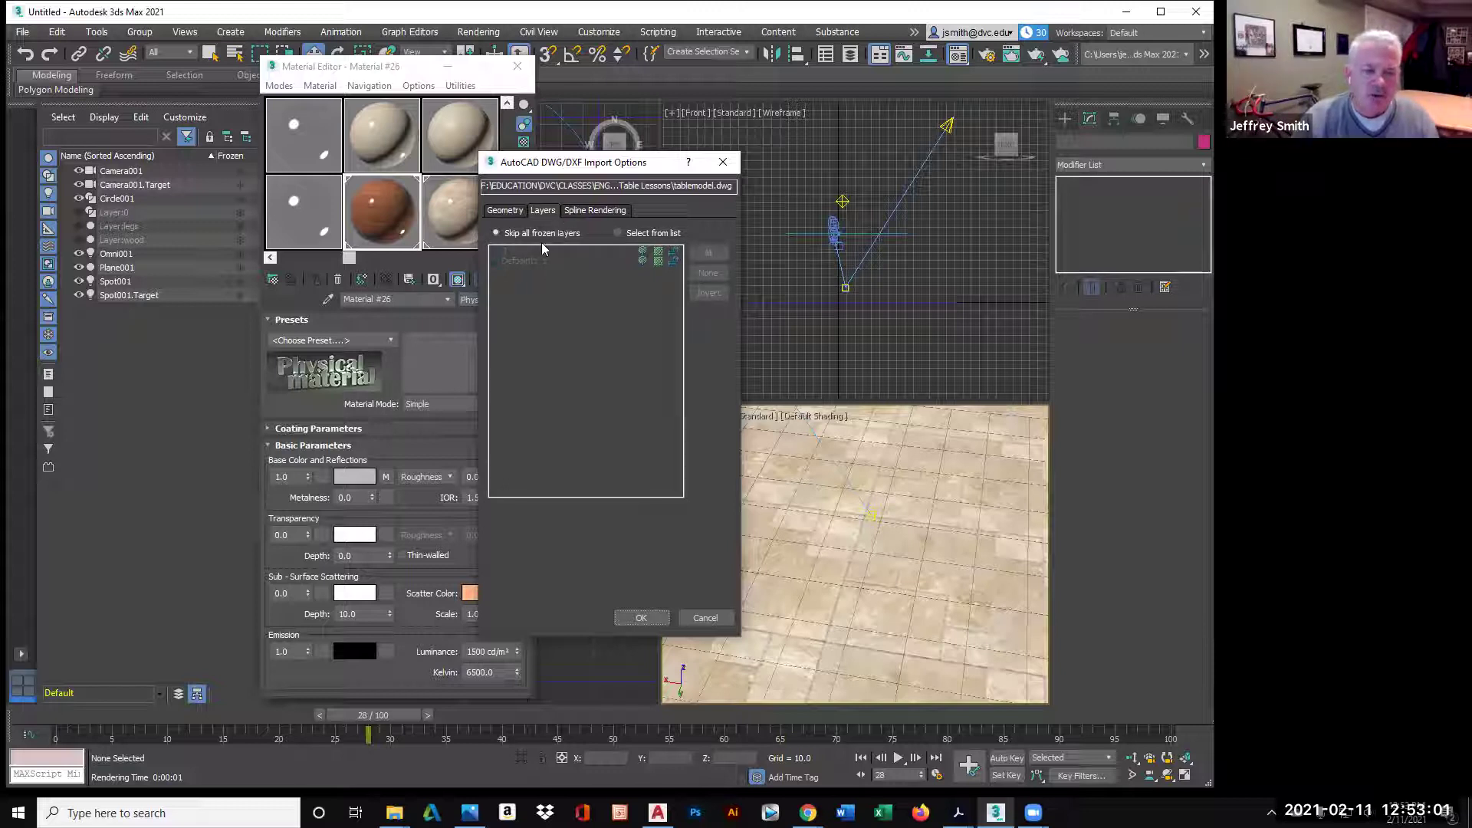
click(507, 211)
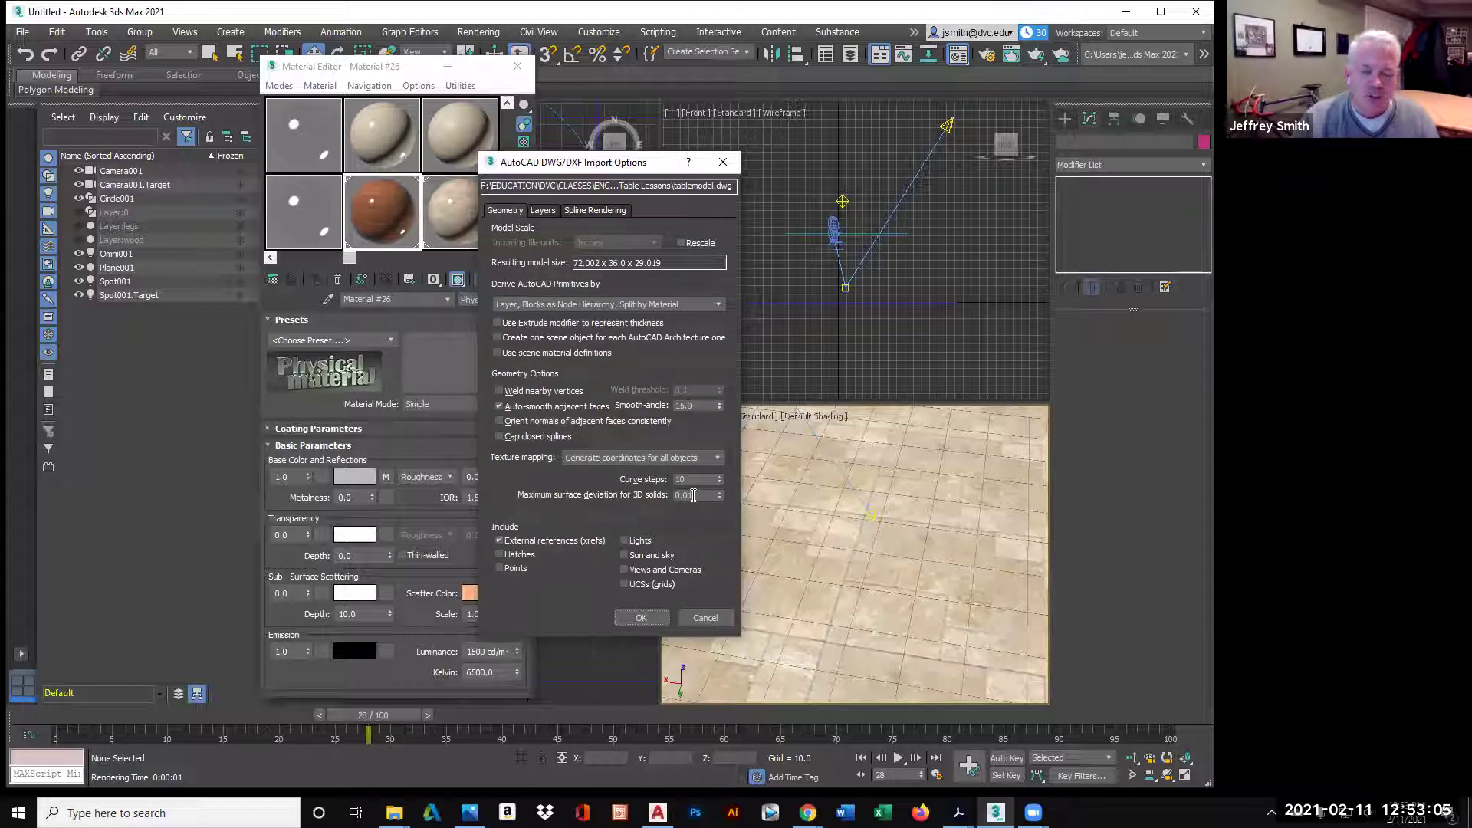
click(647, 619)
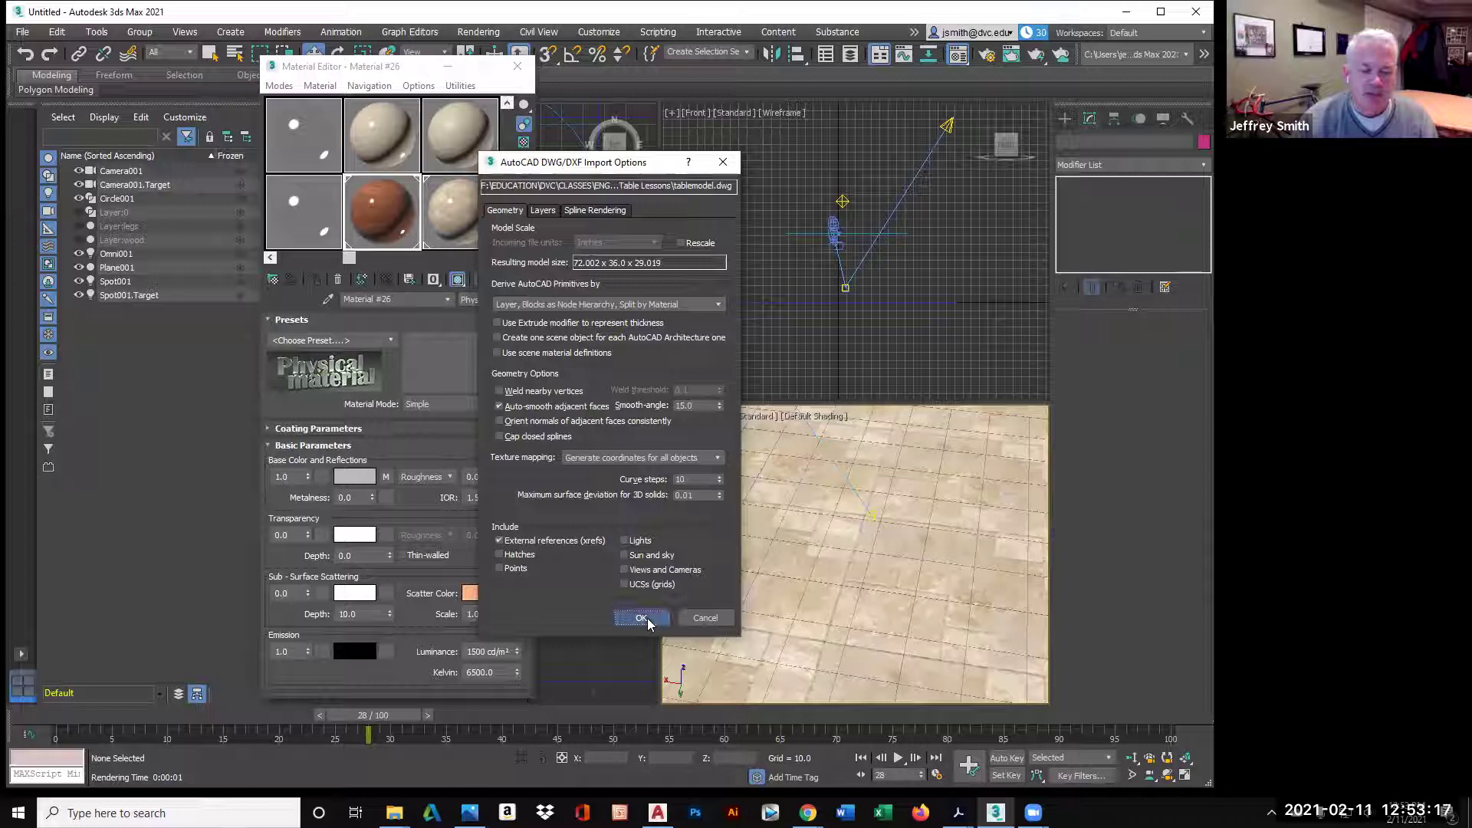
click(641, 618)
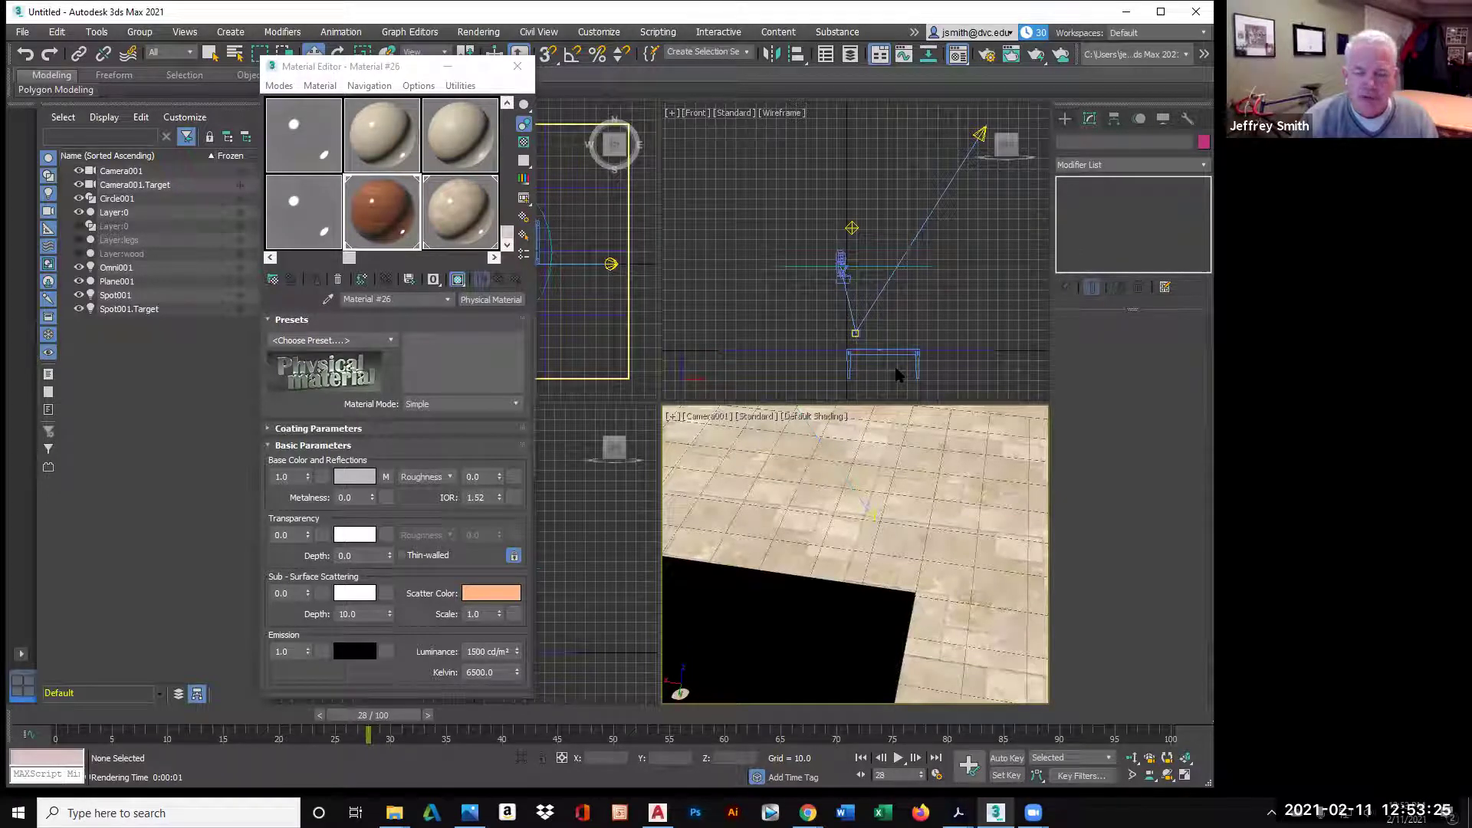
- Select the imported table mesh, Layer:0, and raise it in the Front view until its legs are near floor level
click(120, 214)
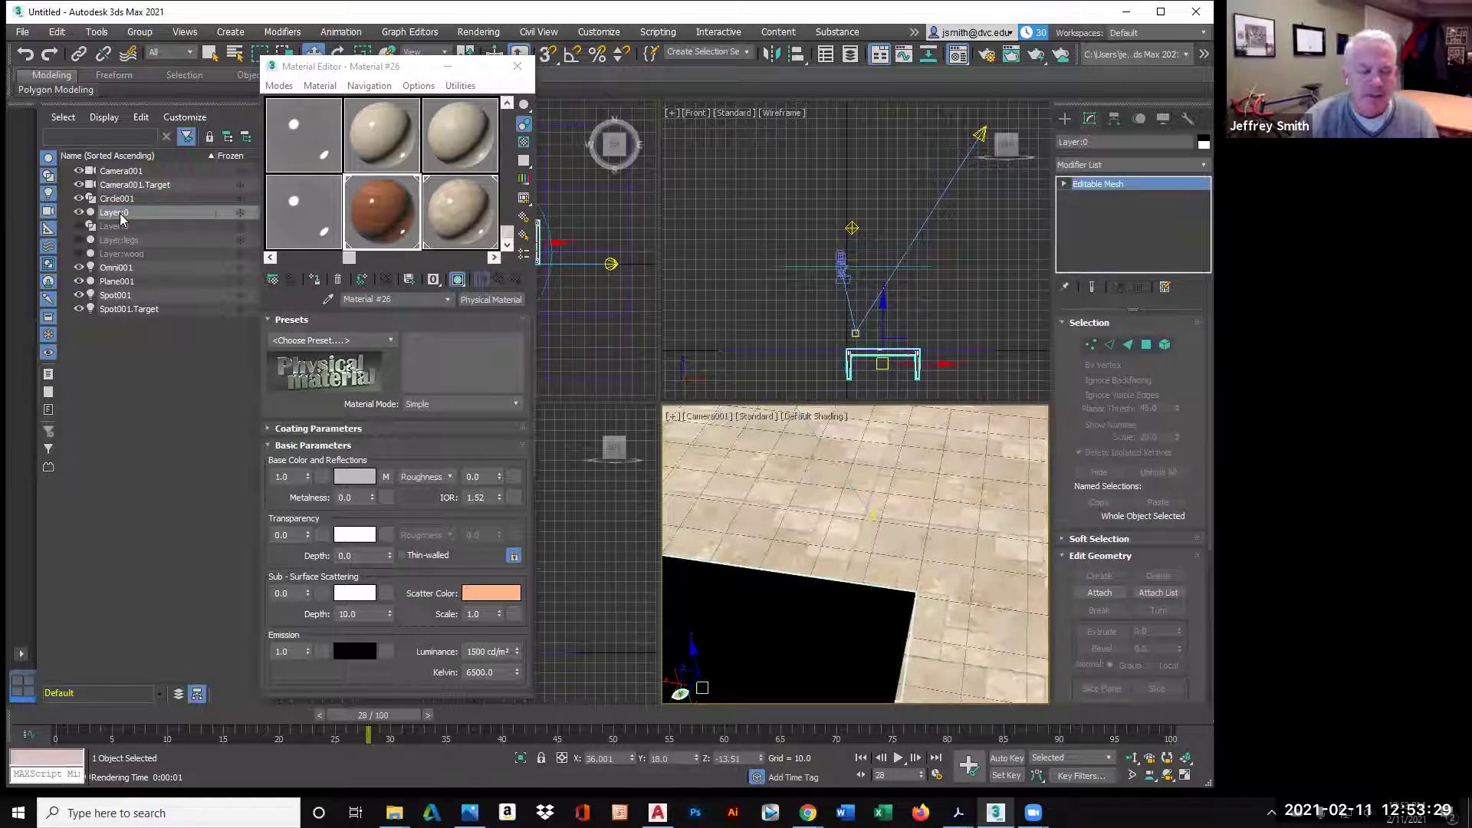
drag(884, 337, 886, 321)
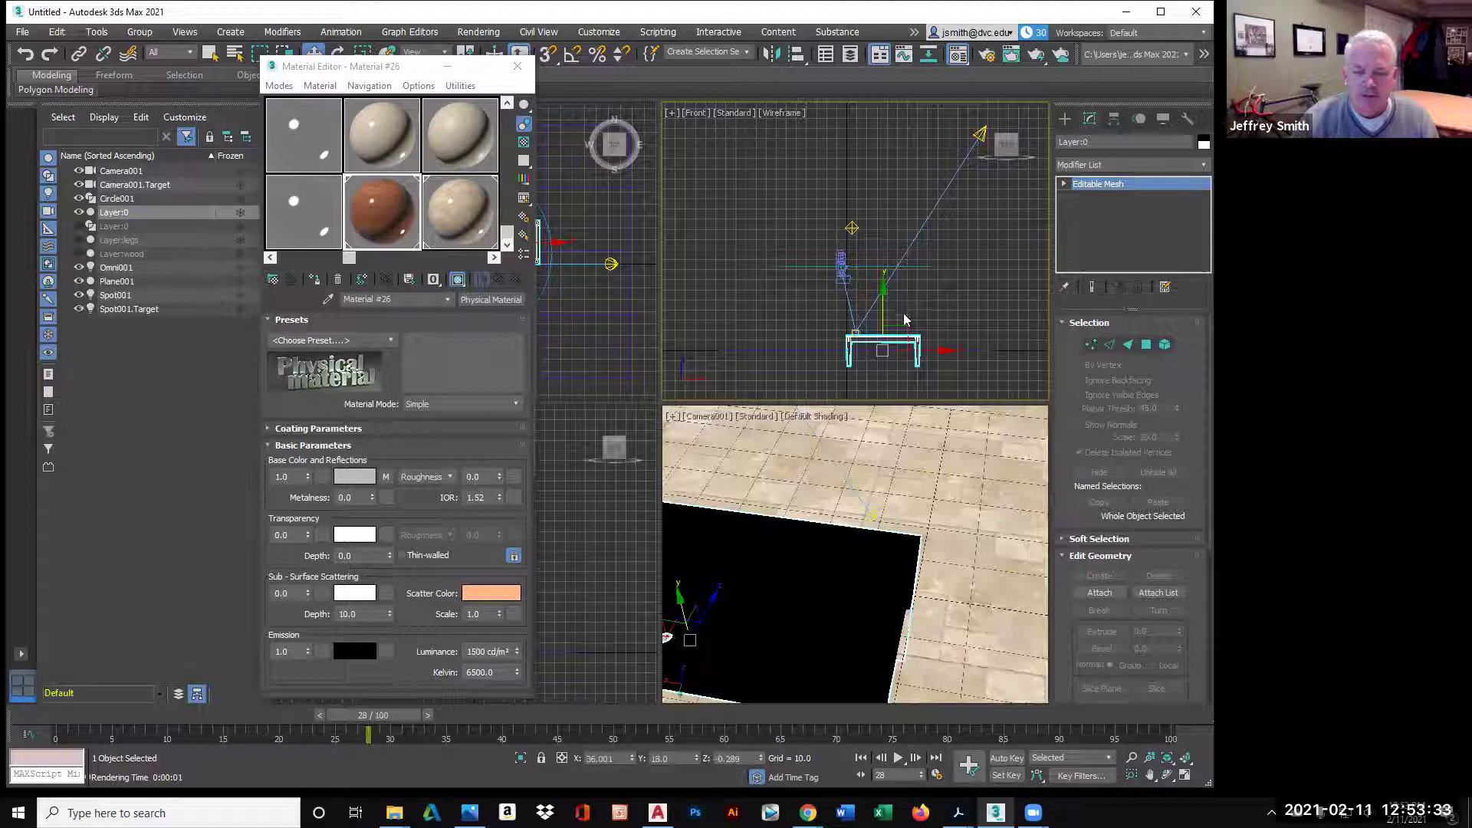
right_click(888, 331)
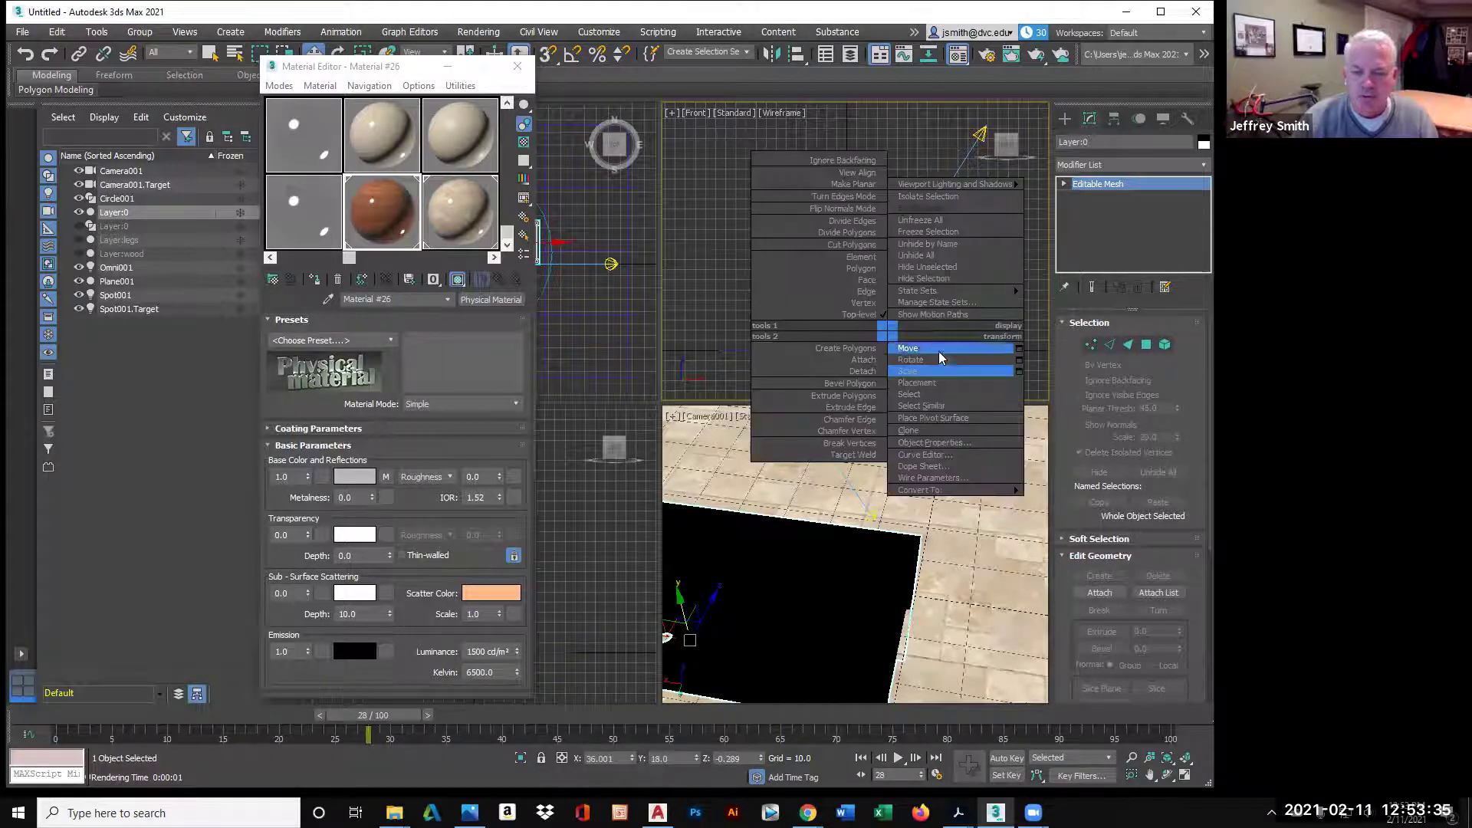
click(907, 142)
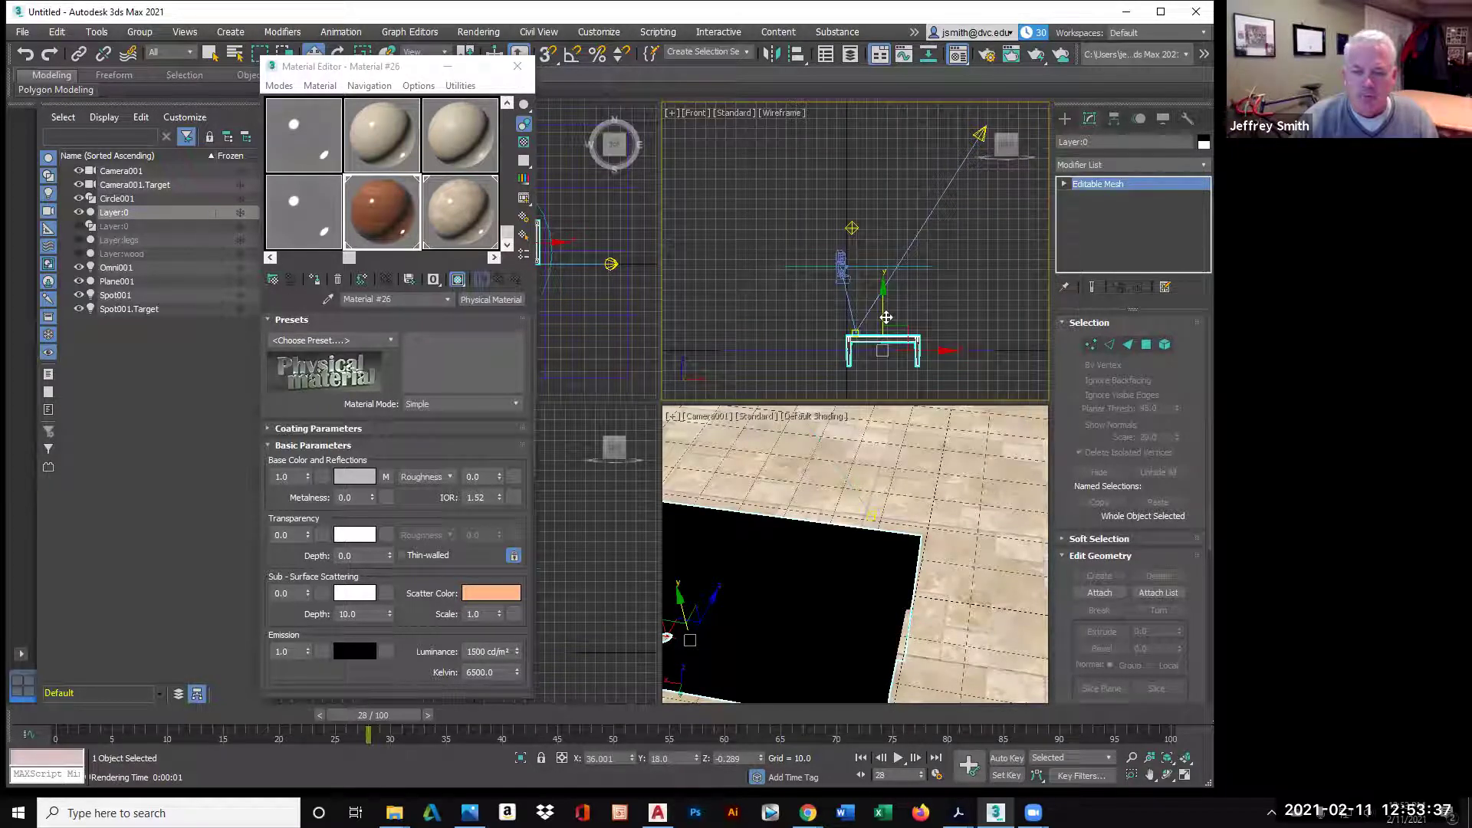
scroll(885, 319, up, 2)
drag(883, 322, 882, 303)
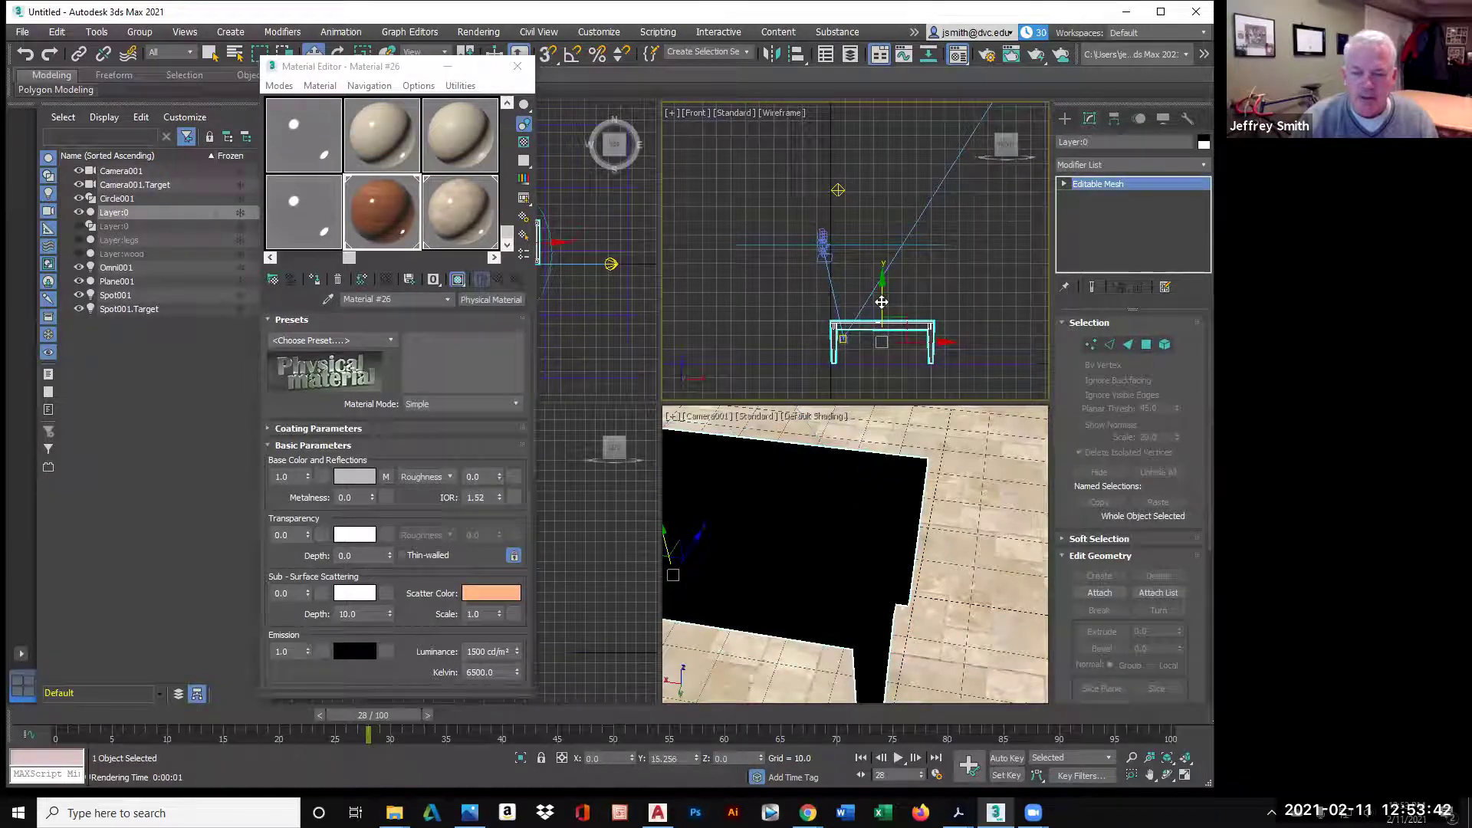
- Fine-tune the table's height in the enlarged Front view to about Z 14.61 so its legs rest on the floor line
click(1186, 777)
scroll(652, 636, up, 2)
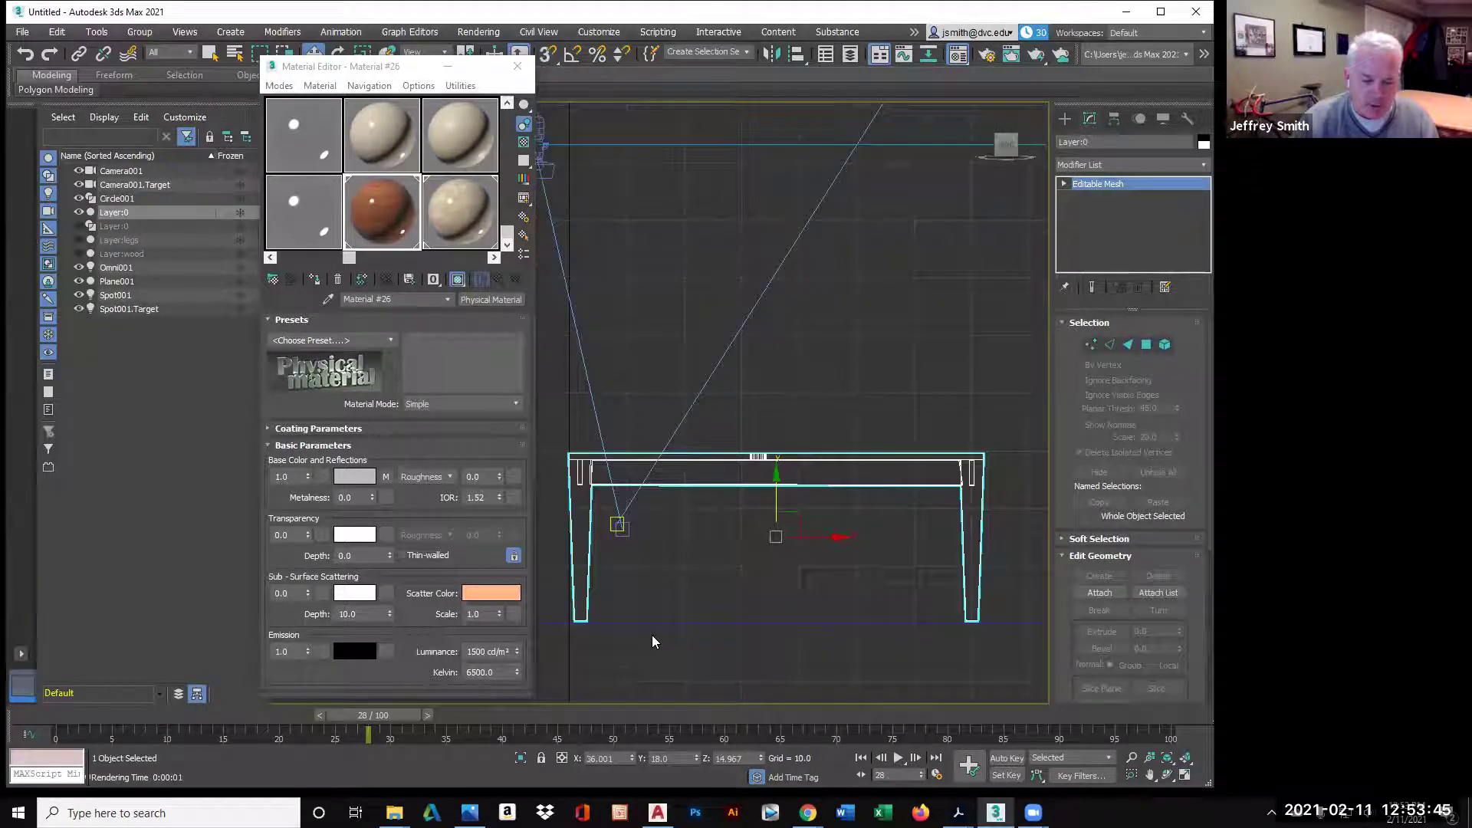
scroll(652, 641, up, 3)
scroll(652, 641, down, 2)
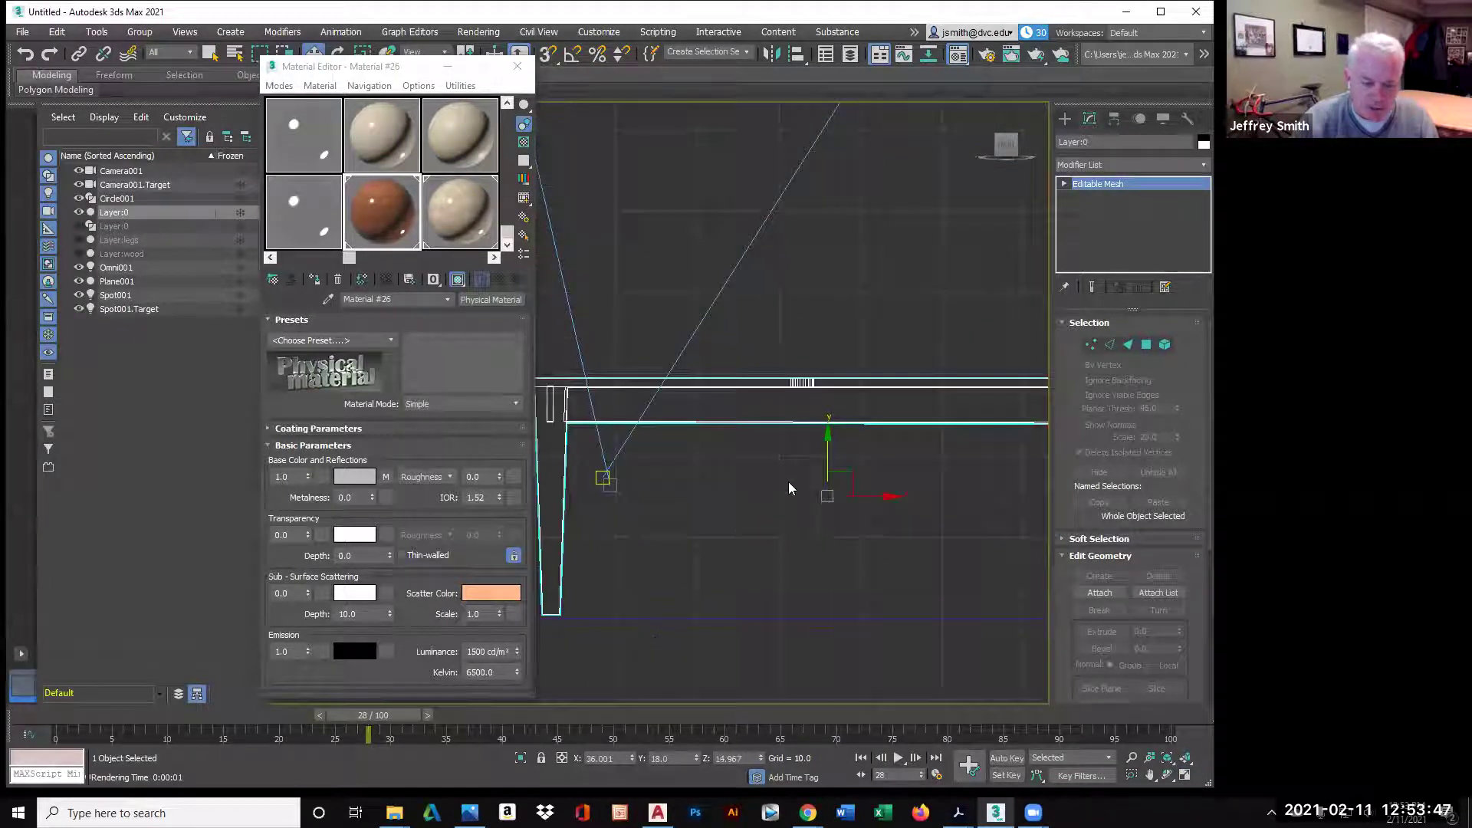
drag(825, 460, 826, 456)
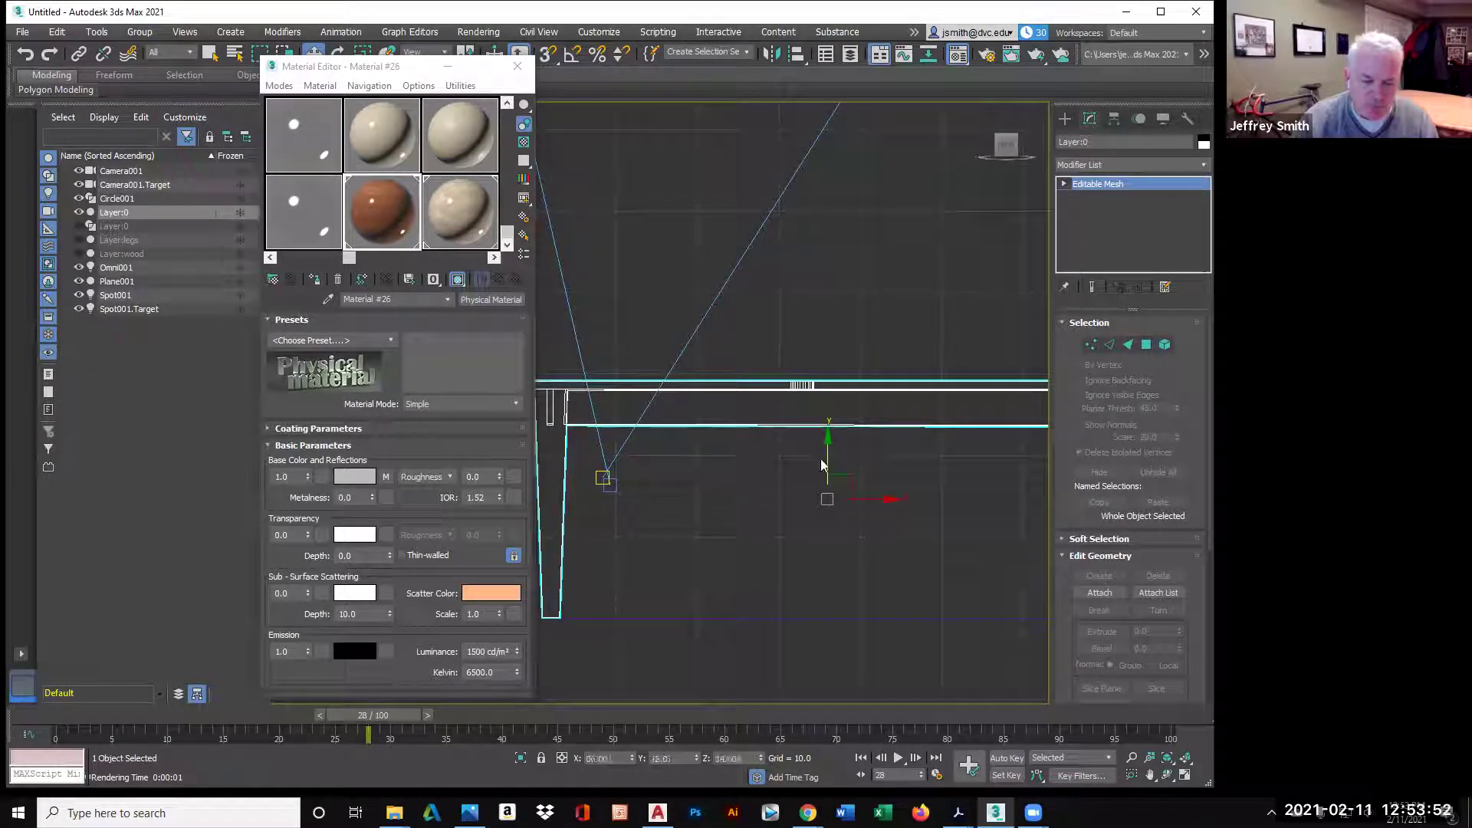
click(1185, 775)
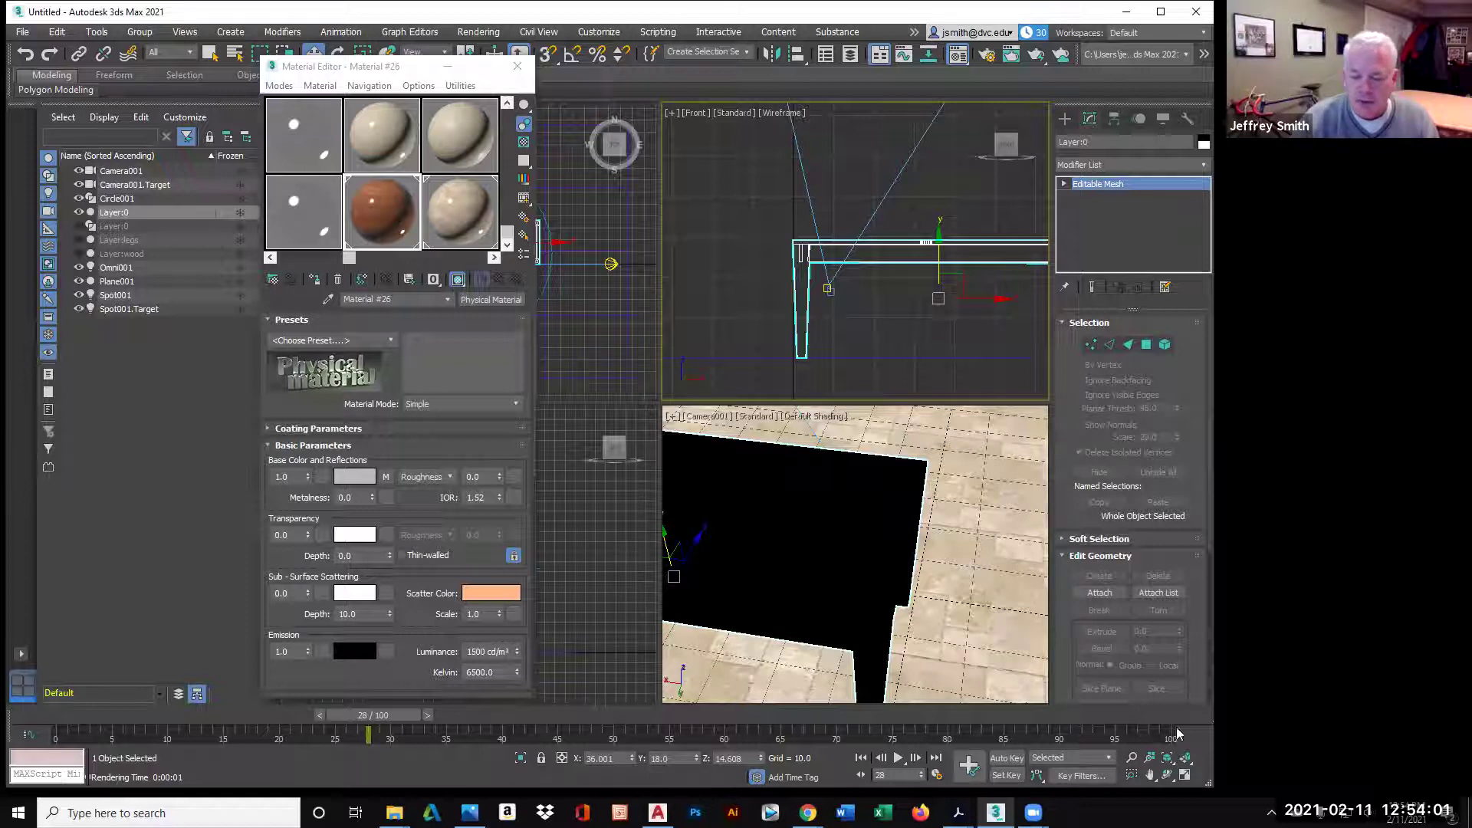
- Move the Material Editor clear of the Top and Left viewports and close it
click(404, 70)
drag(404, 69, 239, 68)
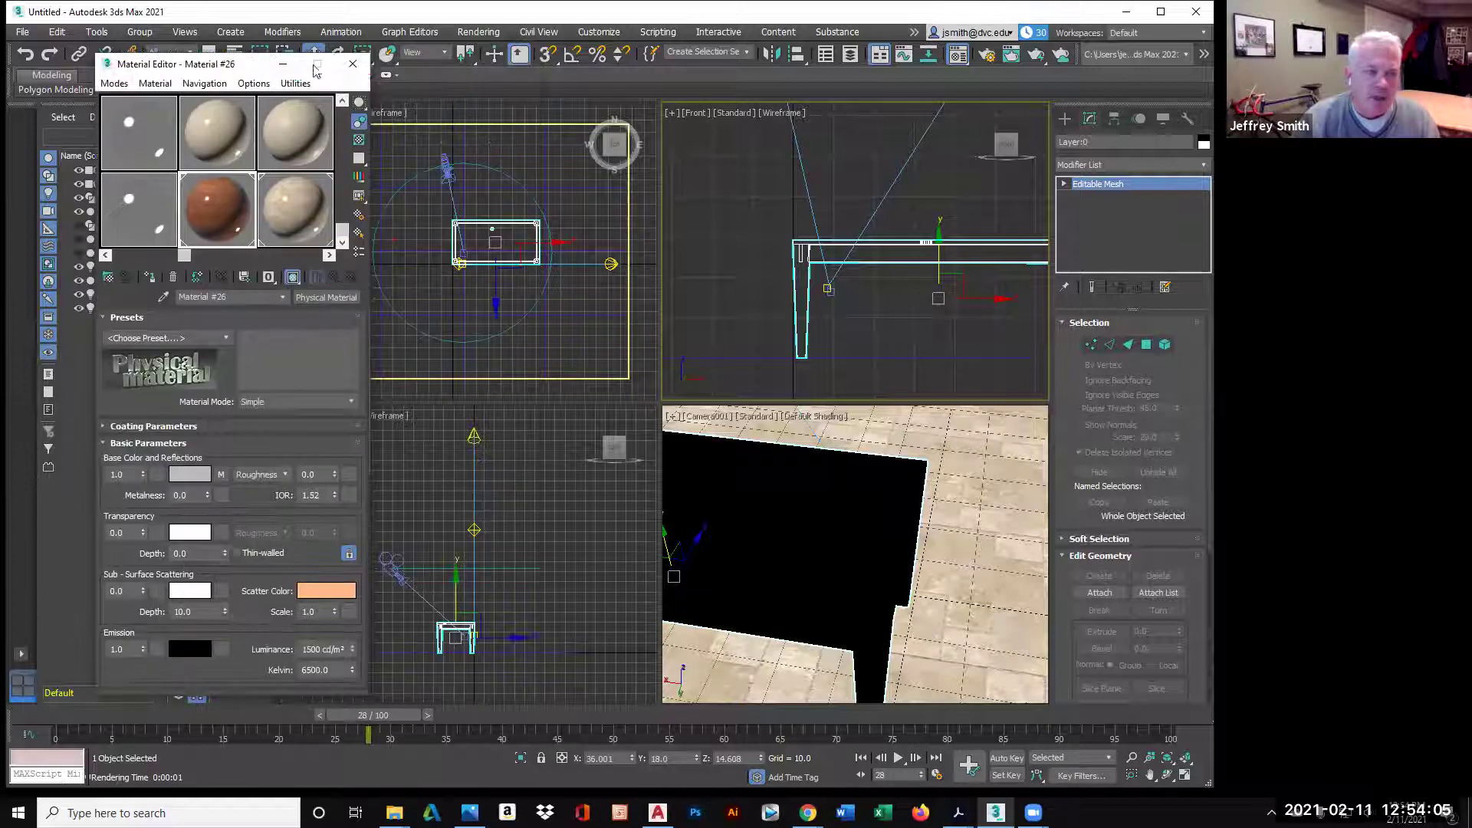
click(353, 67)
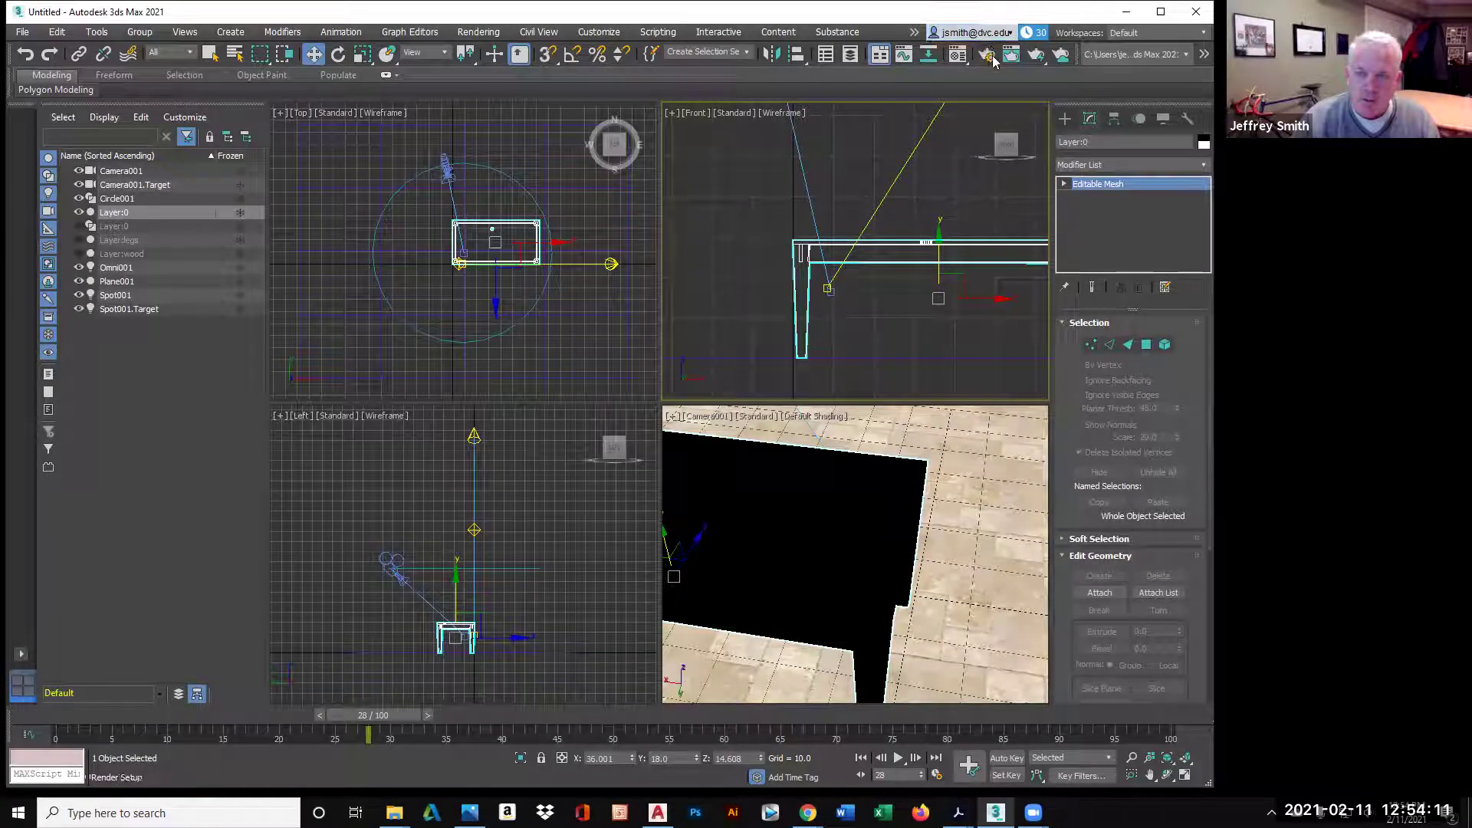
- Reopen the Material Editor in Slate mode, show its Material/Map Browser with the Ceramic category expanded, and widen the window
click(957, 55)
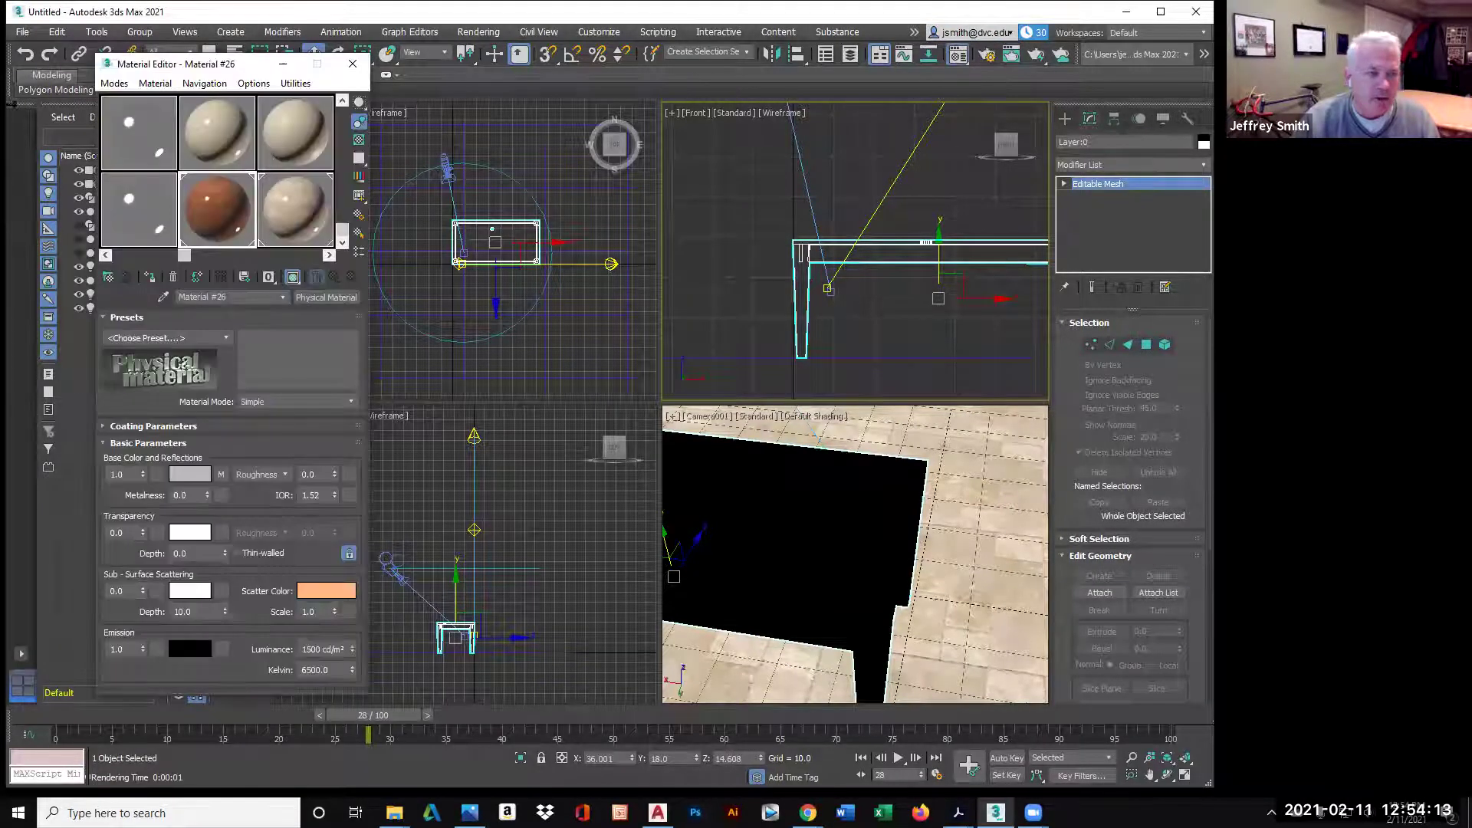
click(114, 83)
click(115, 123)
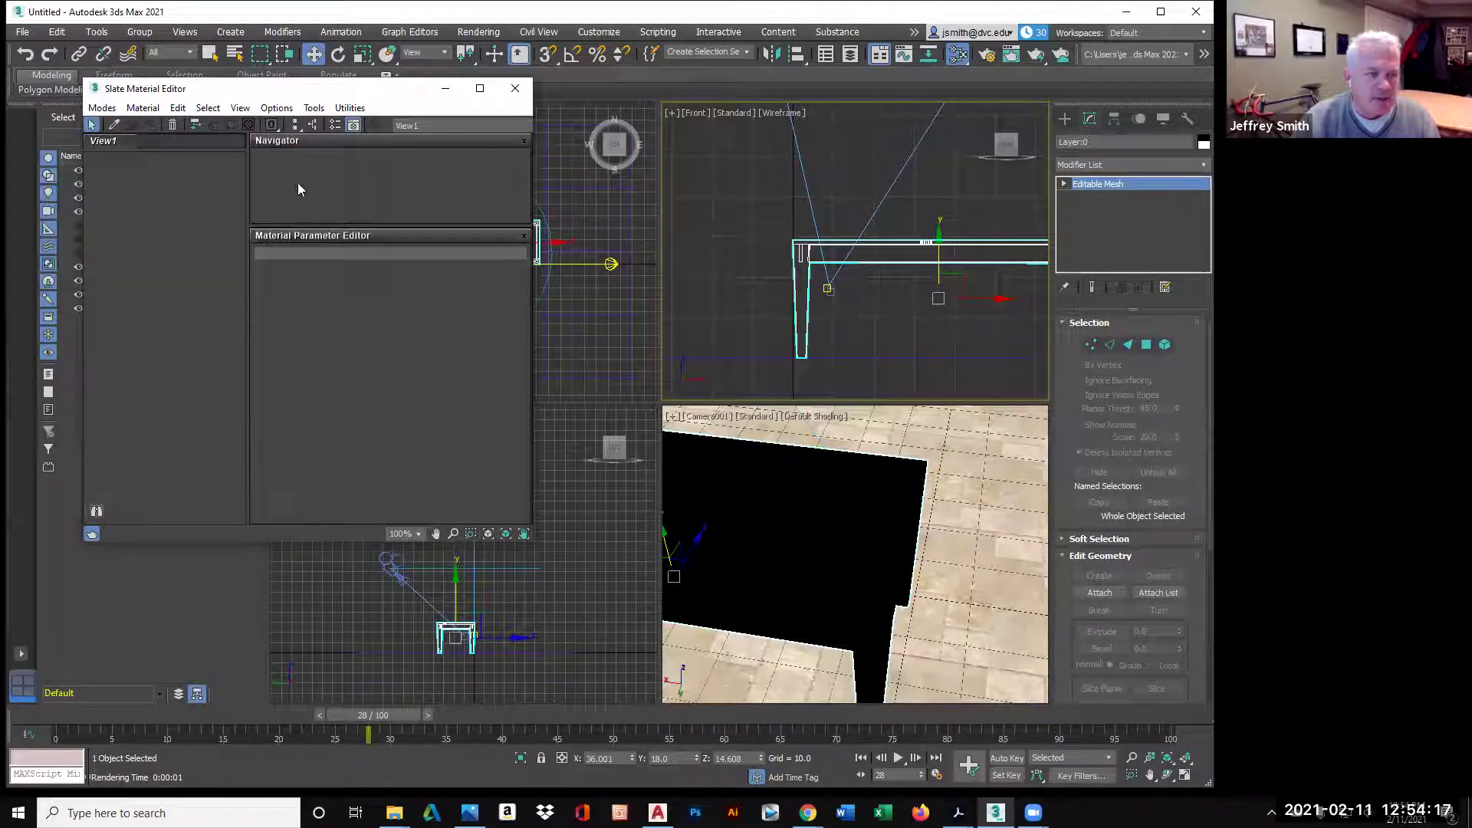
click(334, 126)
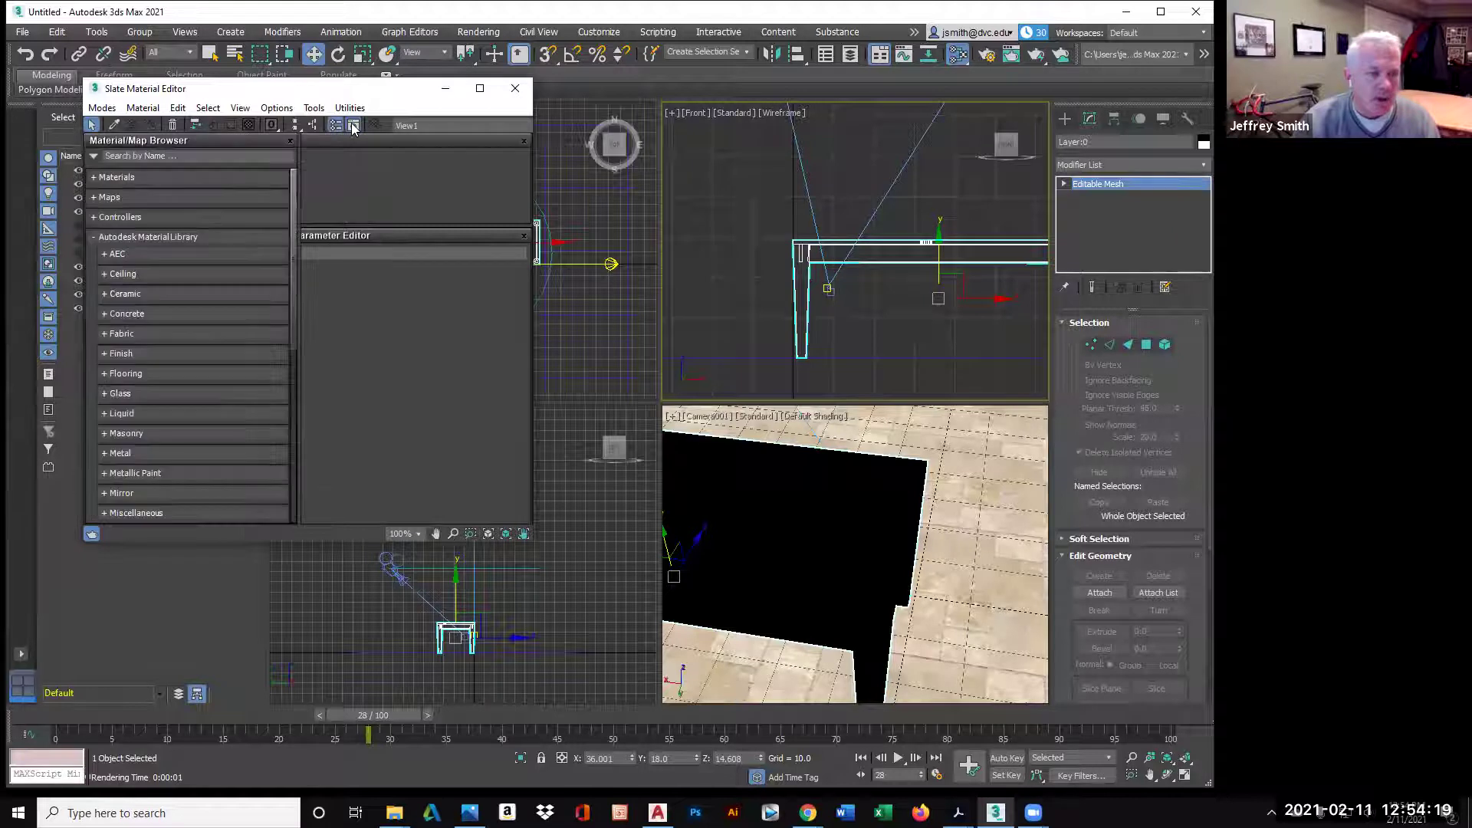
click(353, 126)
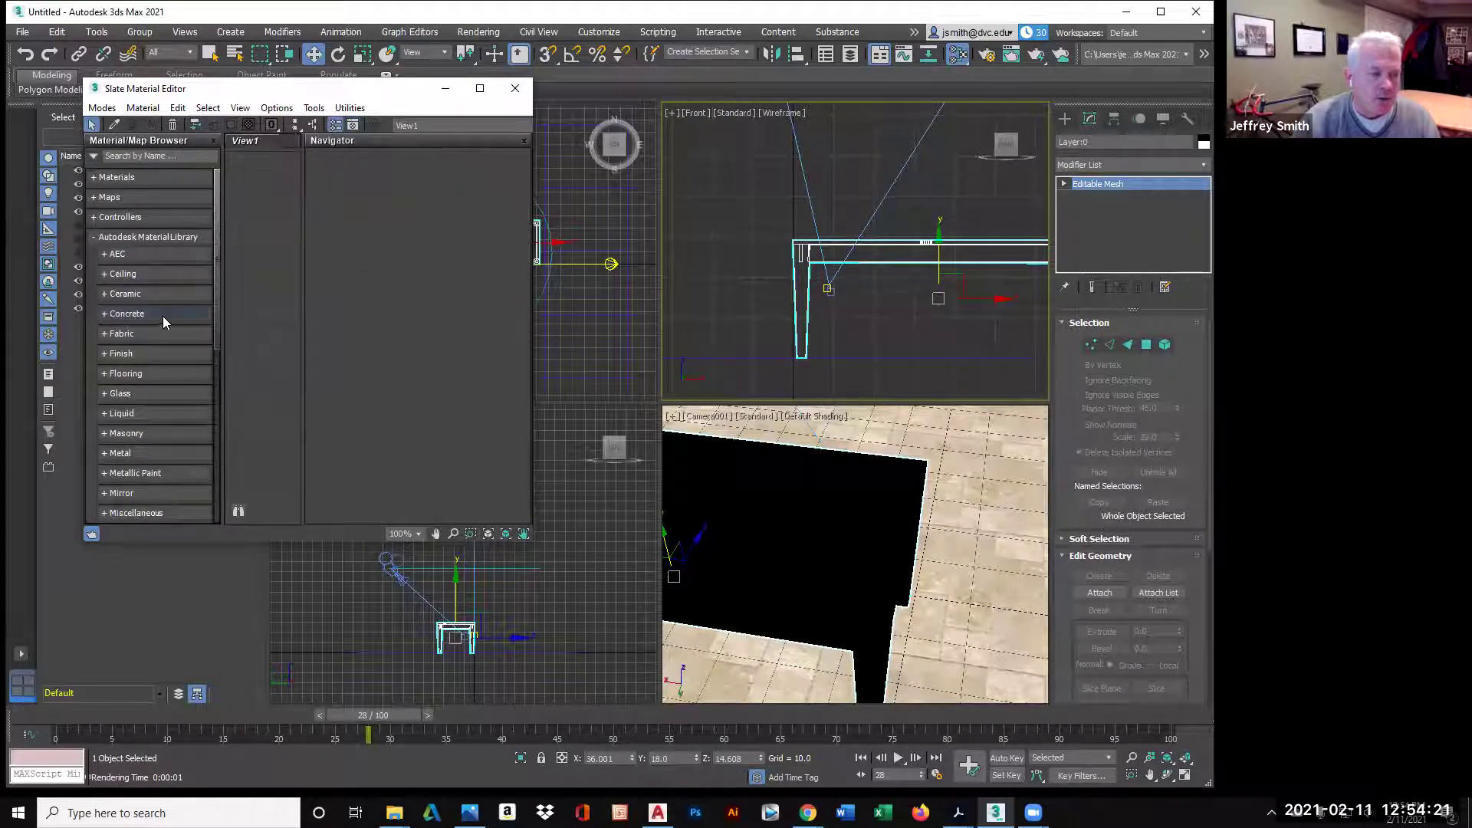
click(143, 293)
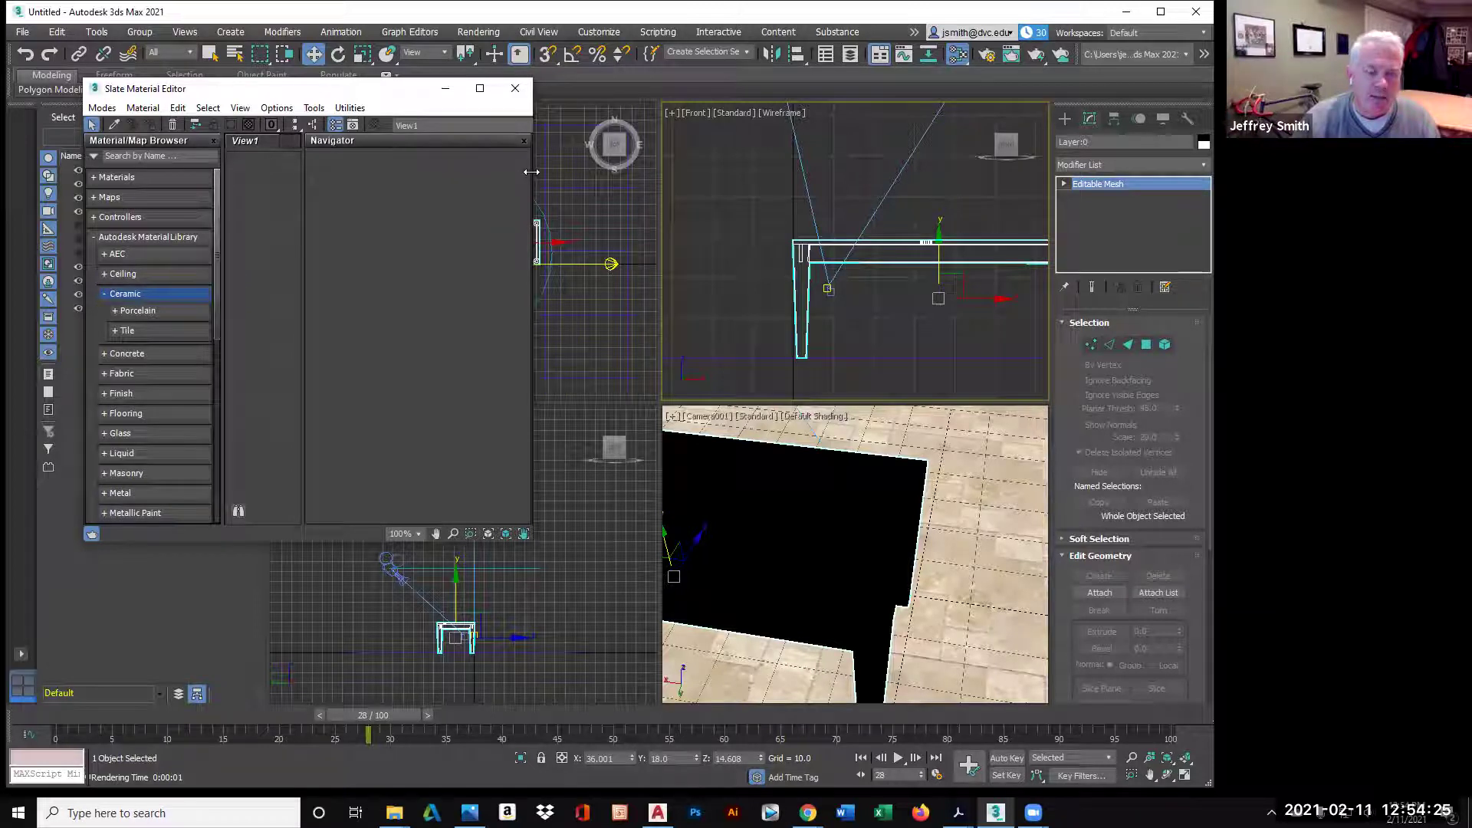
drag(533, 175, 629, 175)
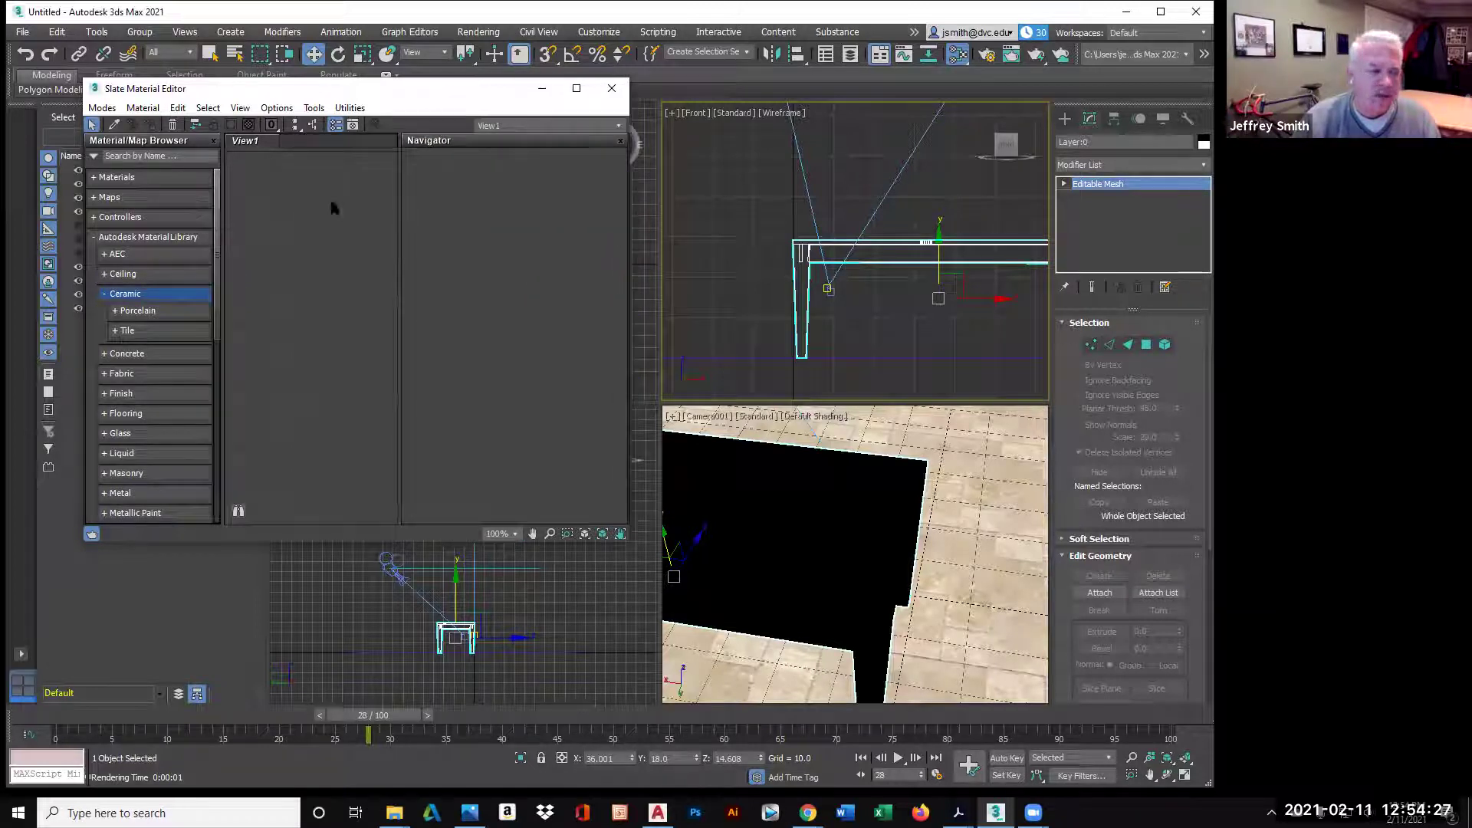
- Look into the Materials and Controllers groups and return to the Compact Material Editor
click(94, 178)
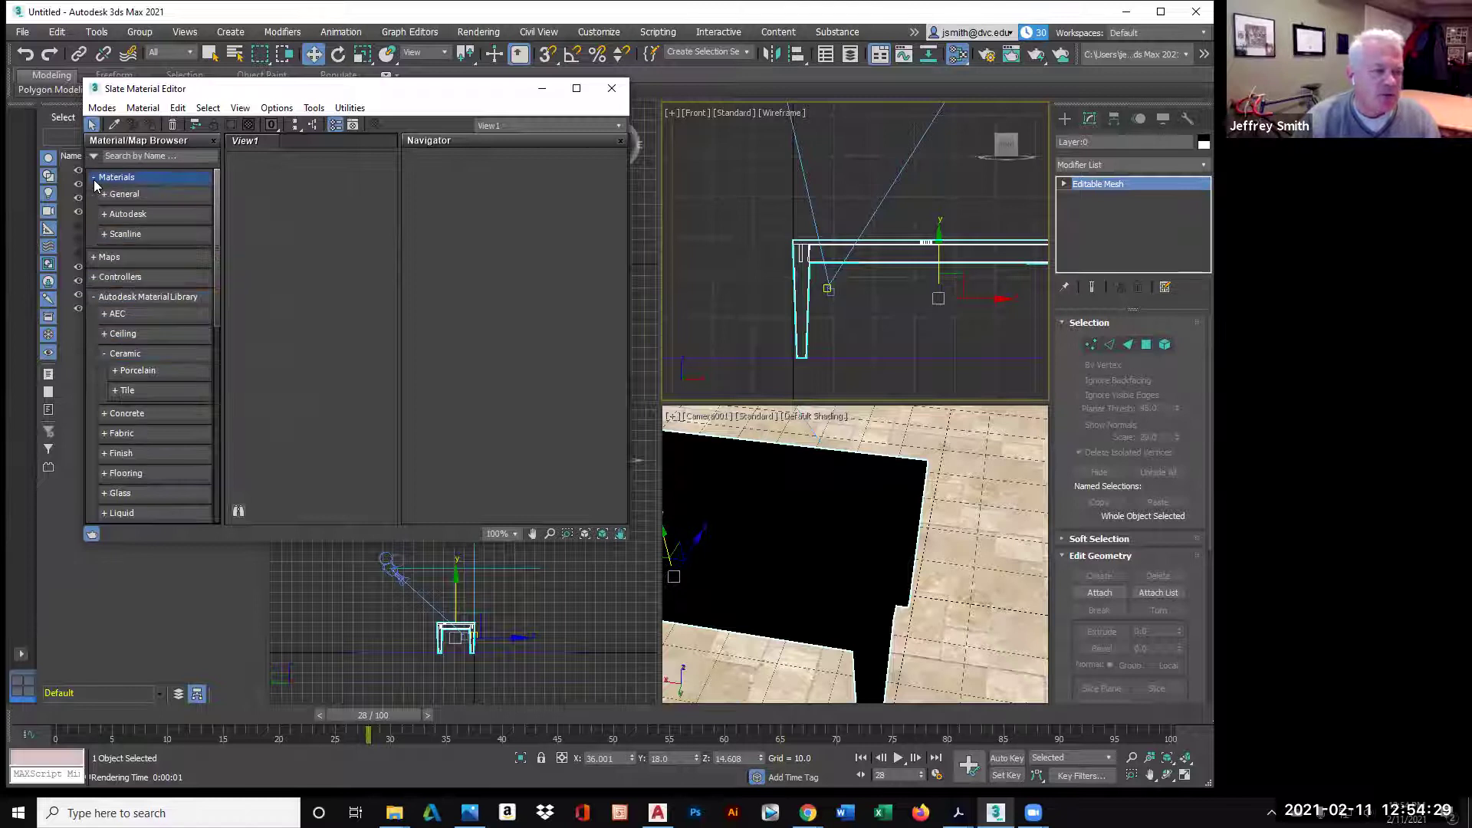
click(94, 178)
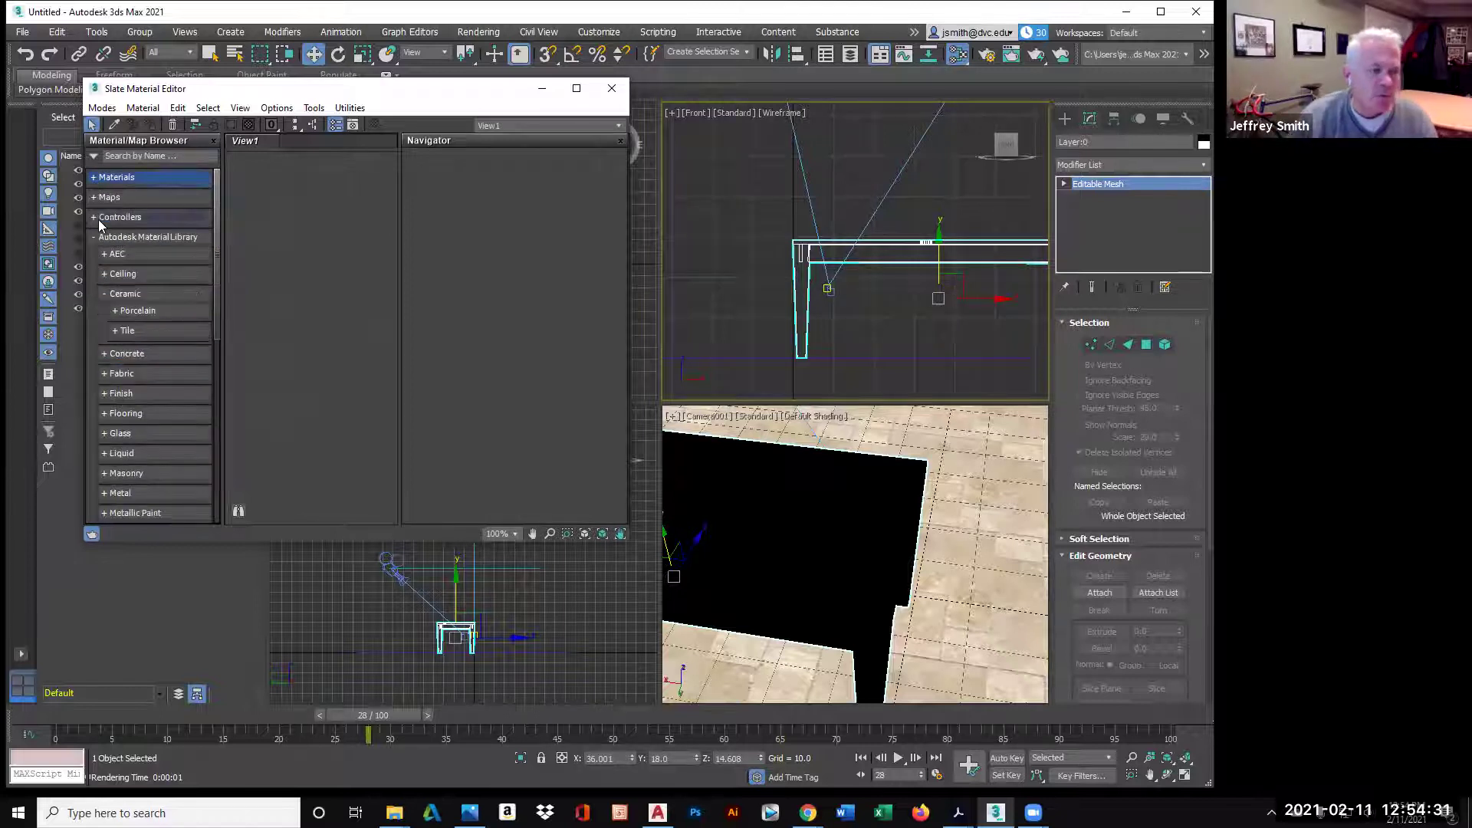
click(97, 218)
click(102, 108)
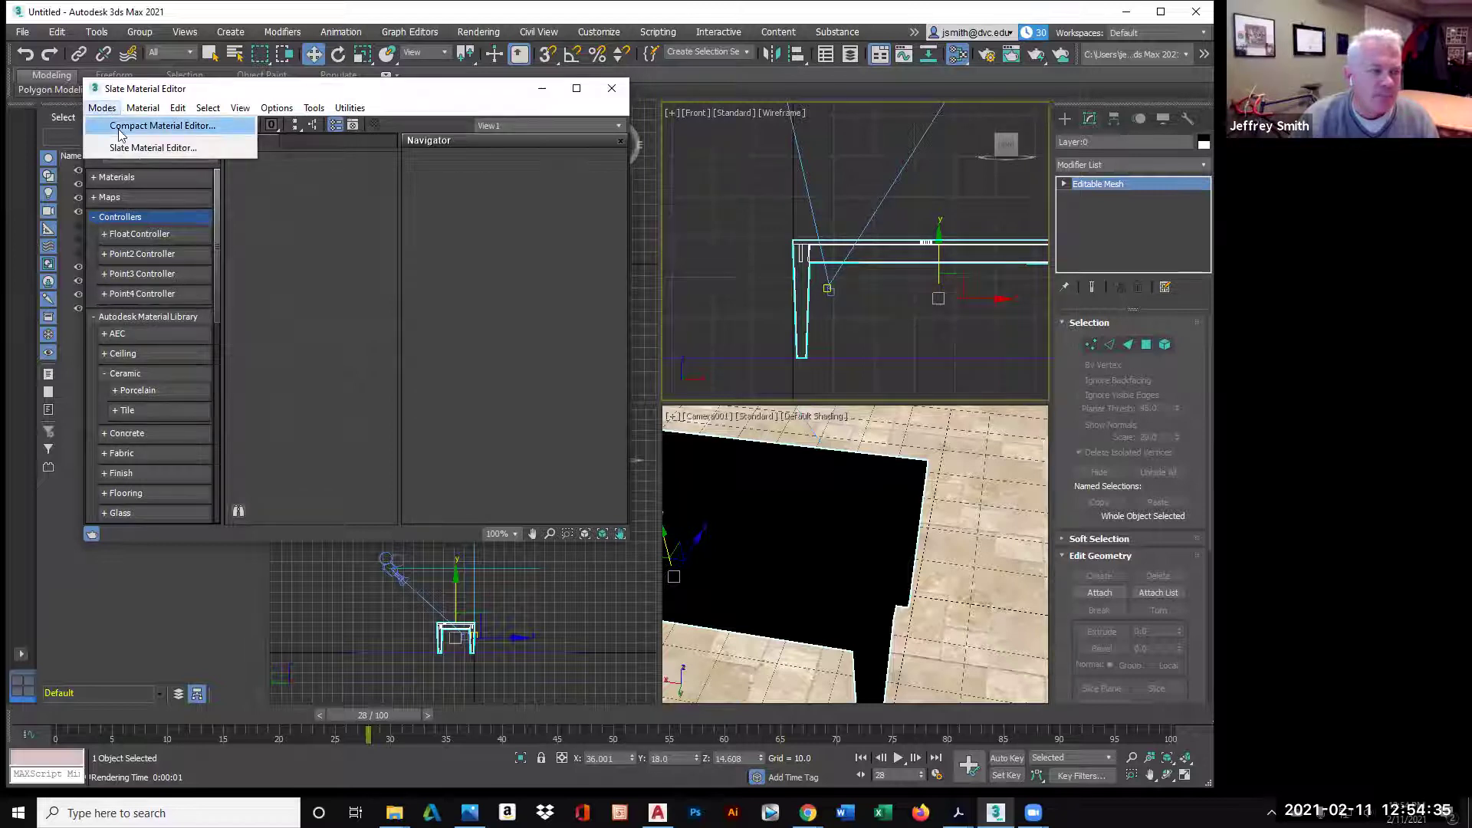
click(120, 127)
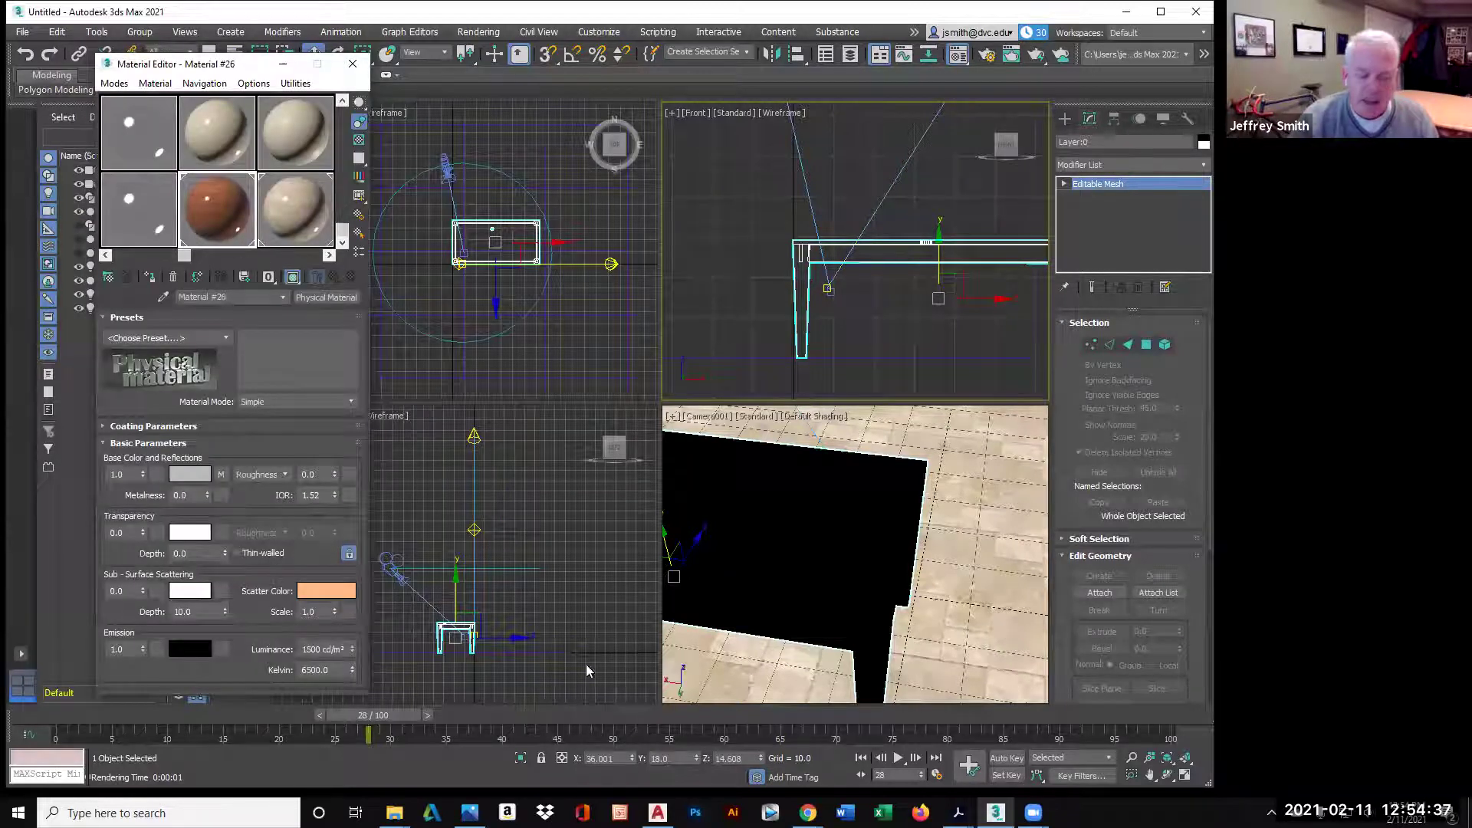
mouse_move(958, 811)
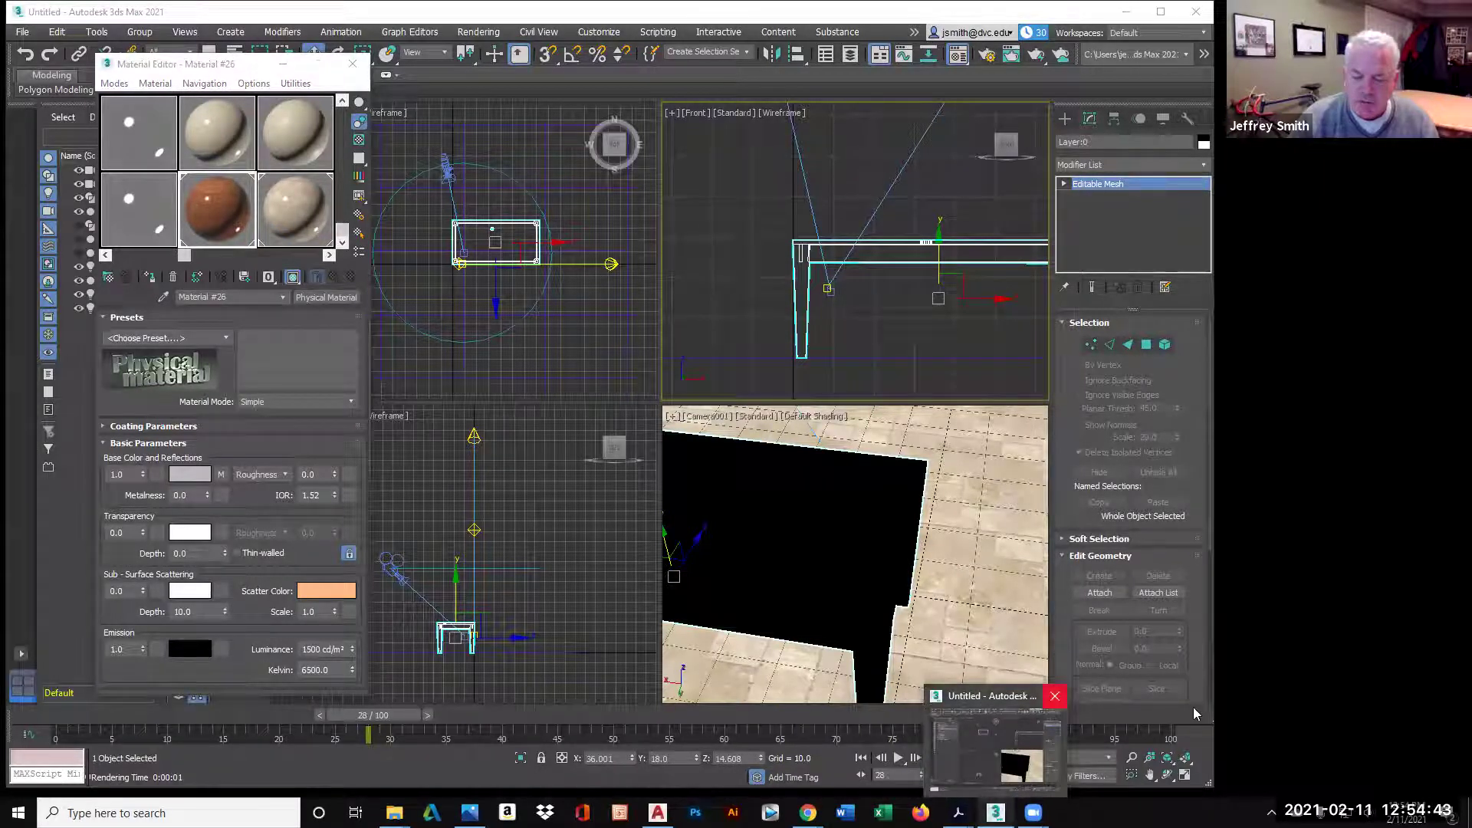
click(1056, 697)
- Enlarge the Camera001 viewport to full size and move the Material Editor clear of the object list
click(690, 430)
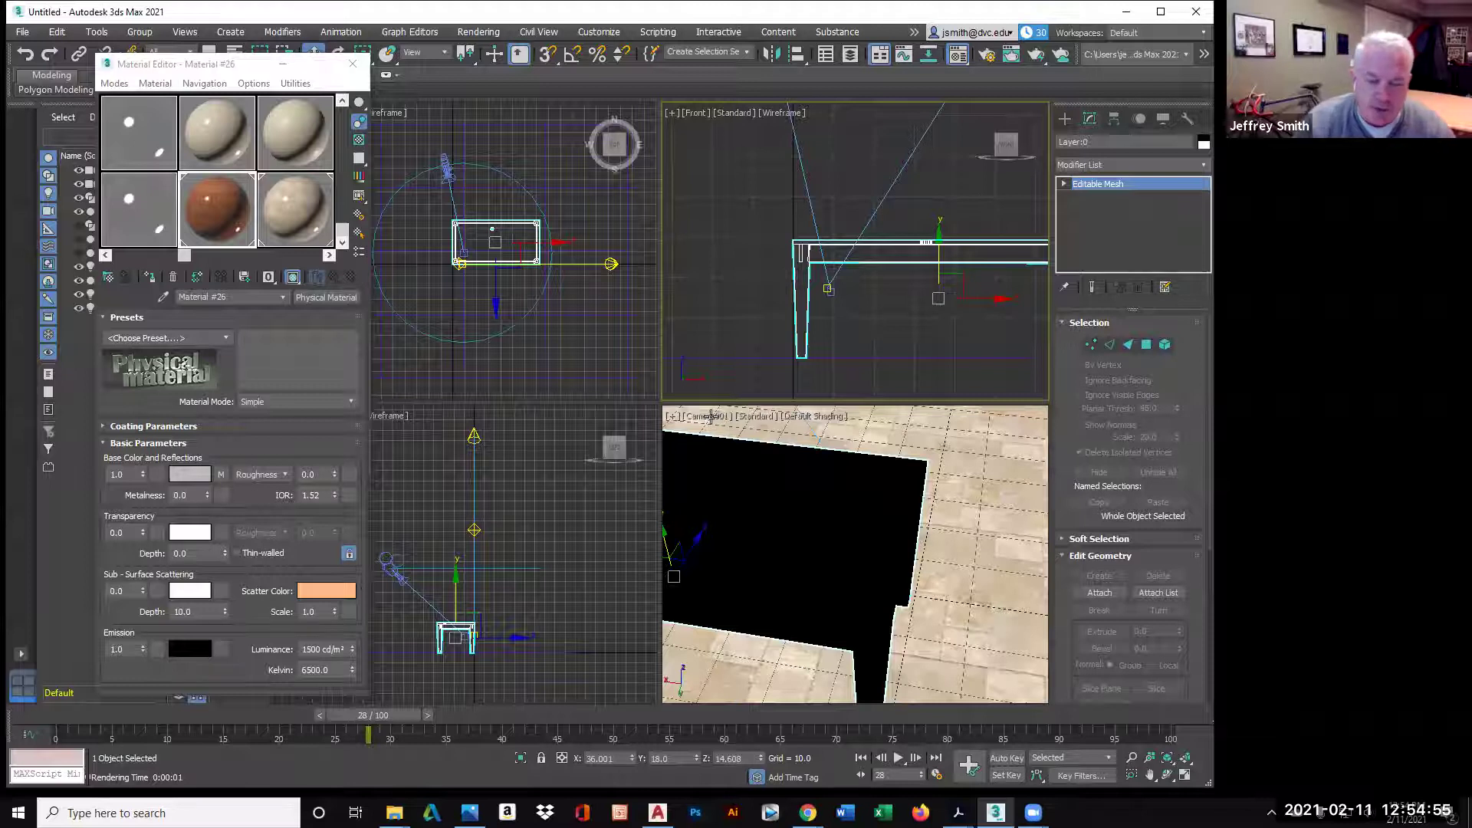
click(768, 417)
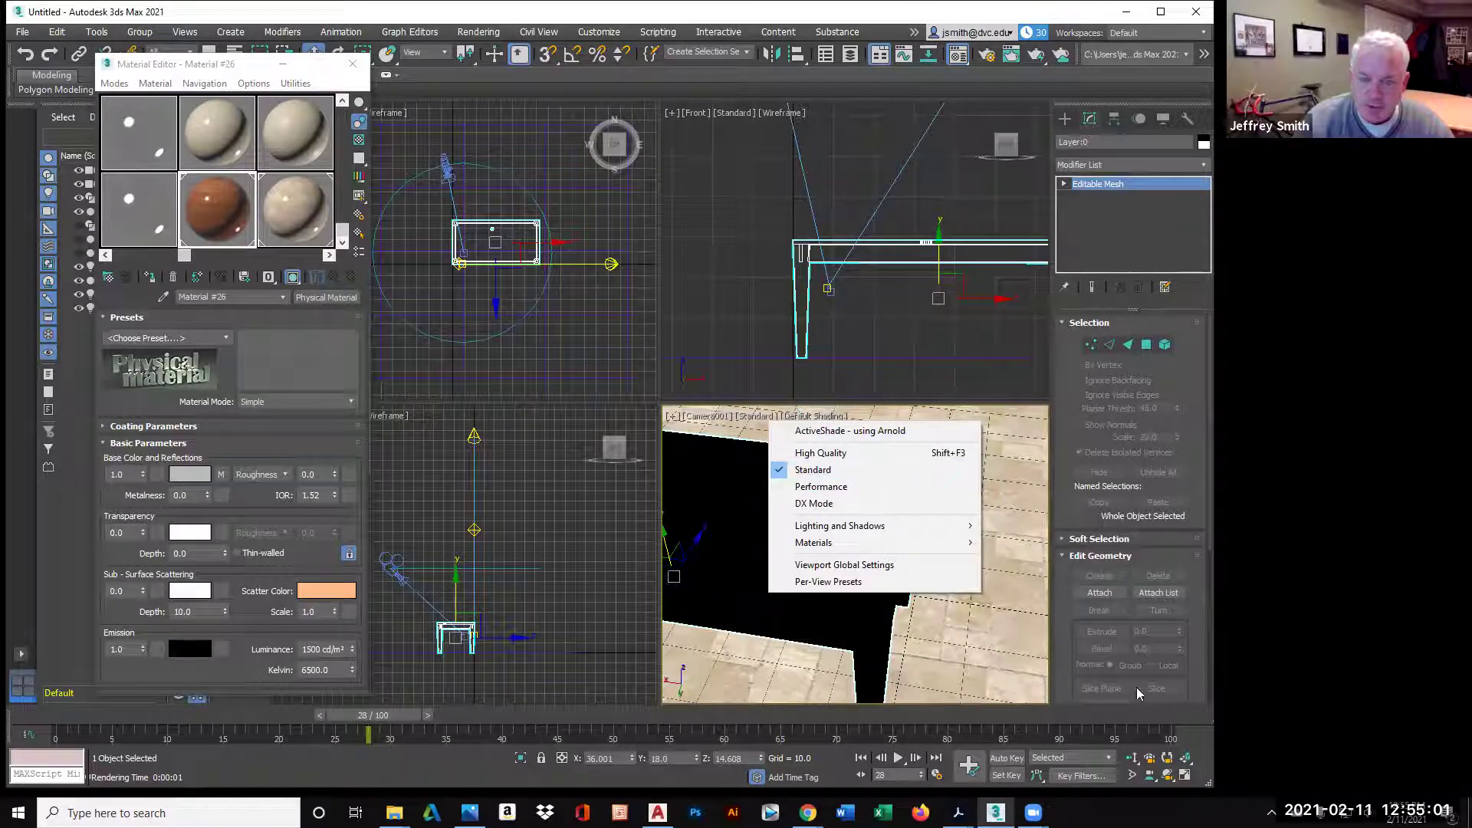
click(1184, 775)
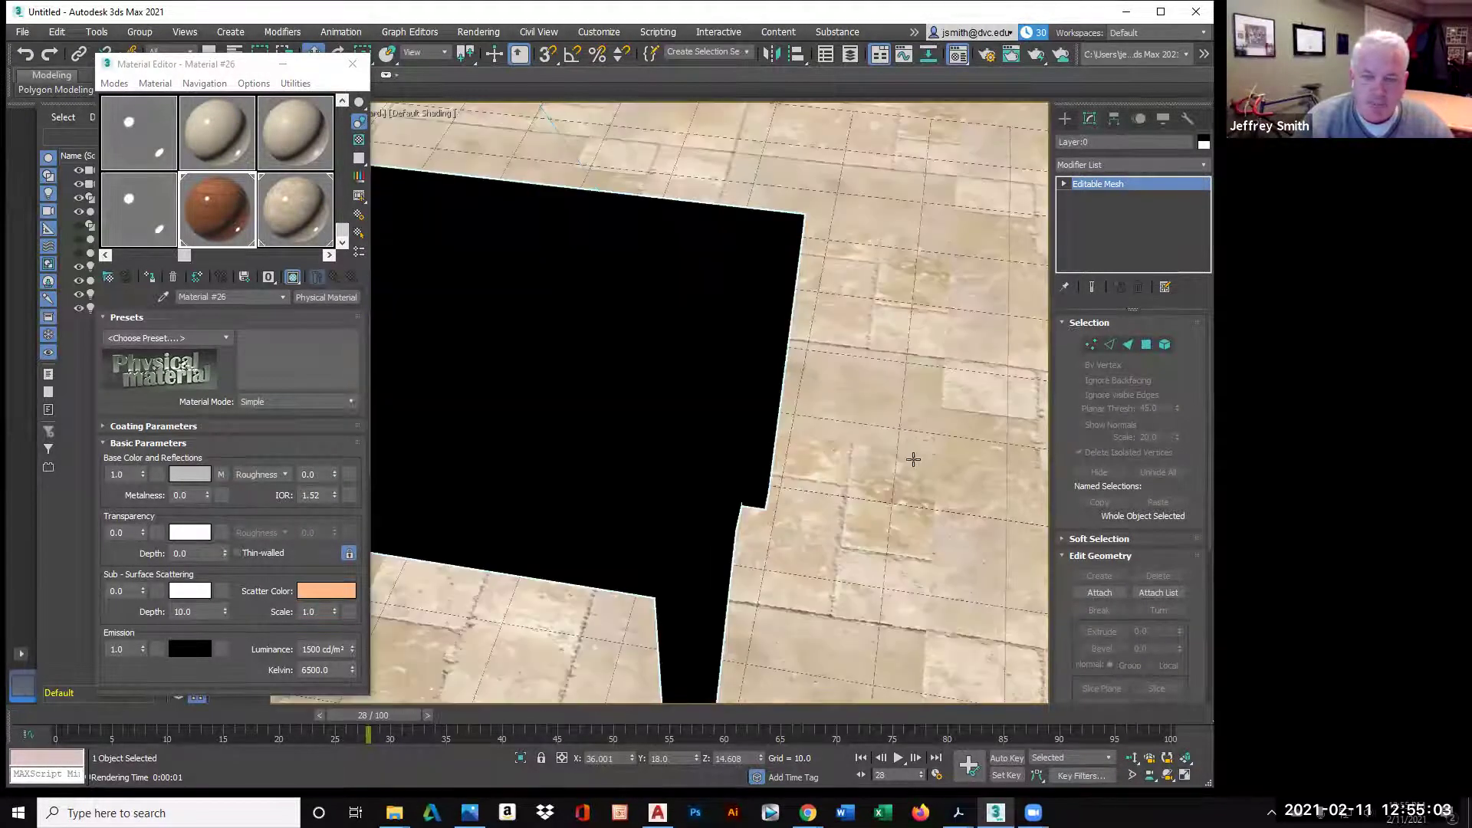
click(187, 68)
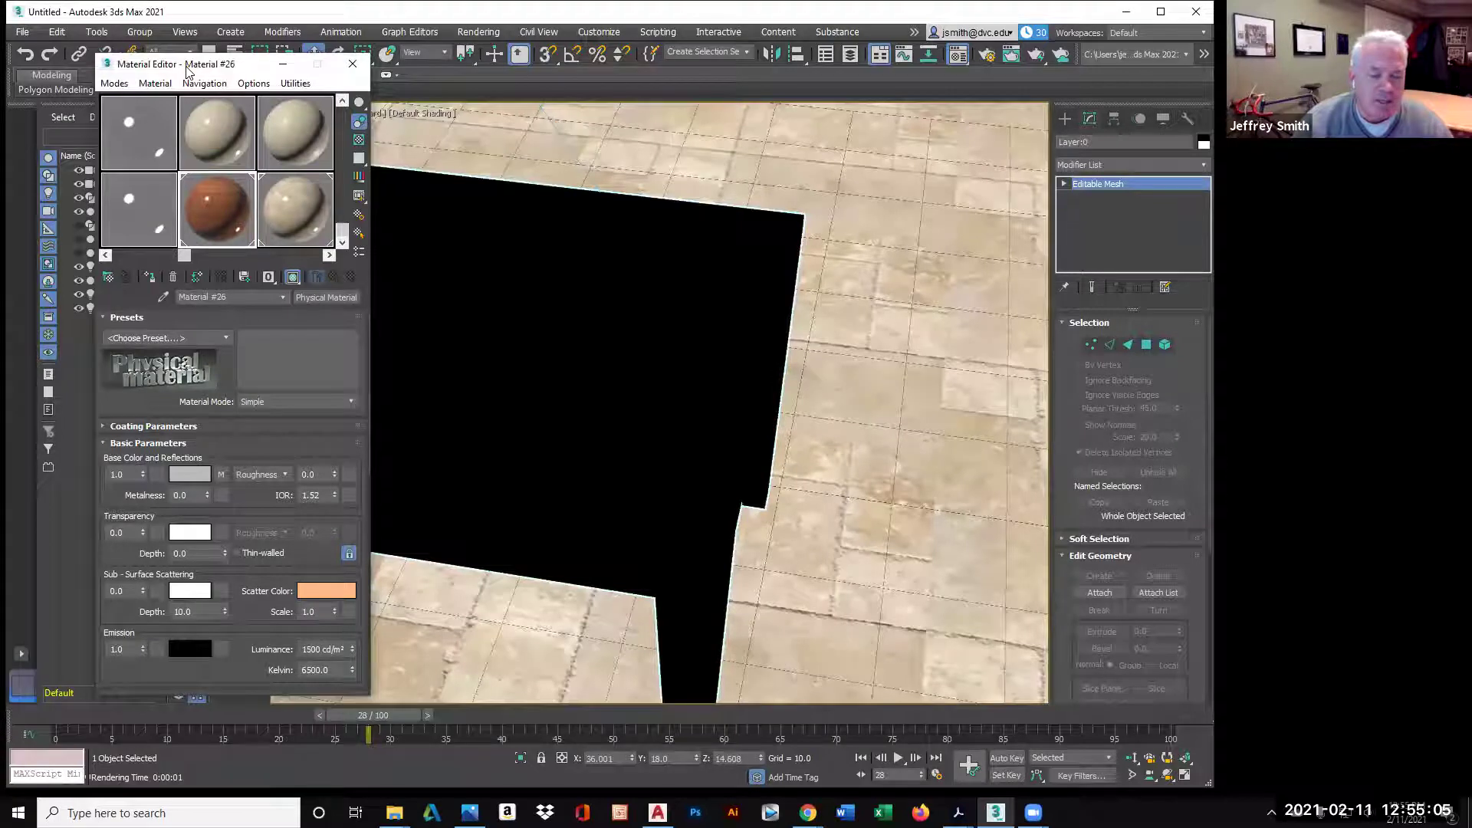
drag(188, 70, 327, 277)
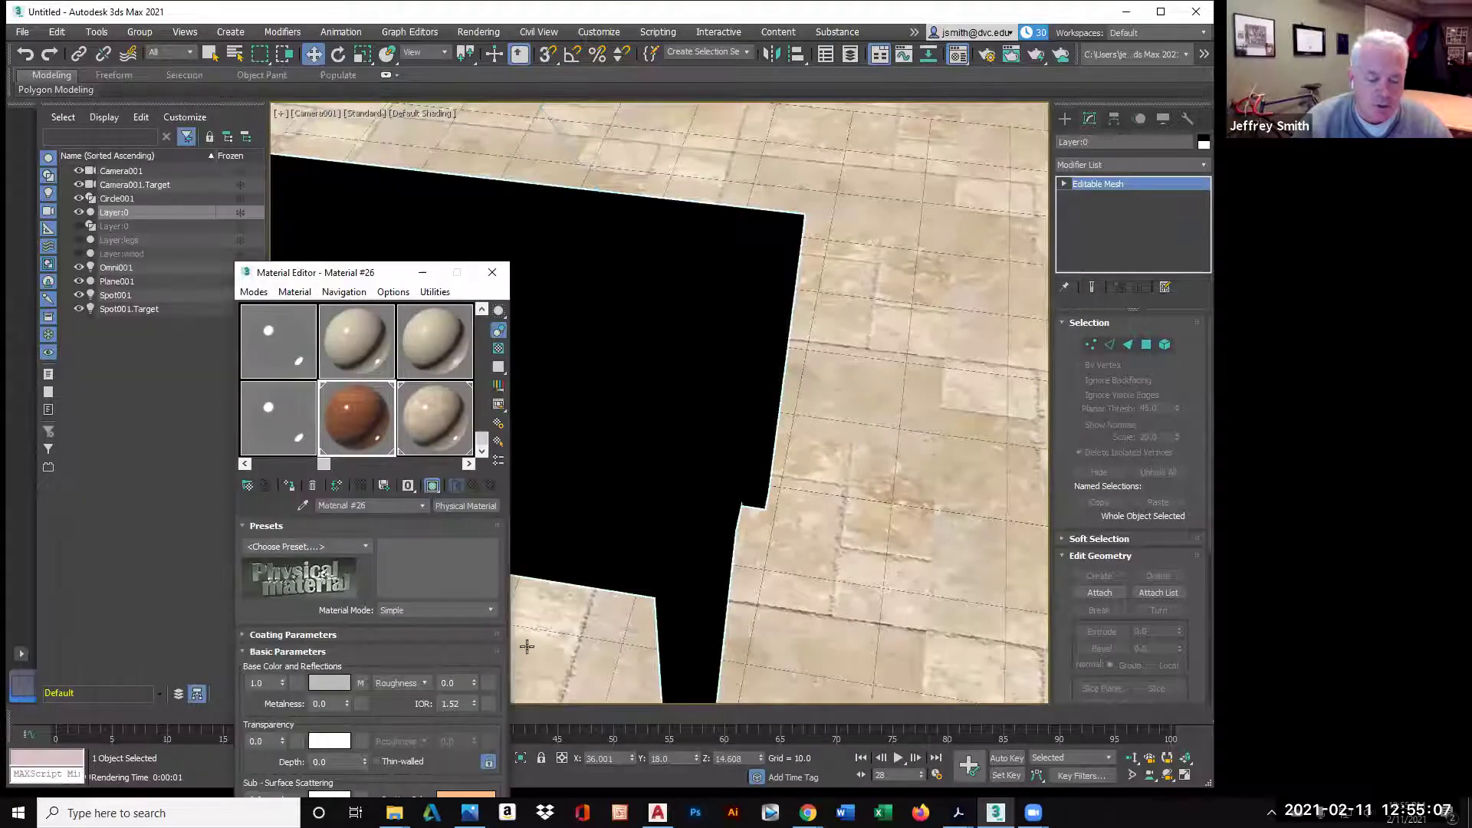
drag(784, 245, 782, 248)
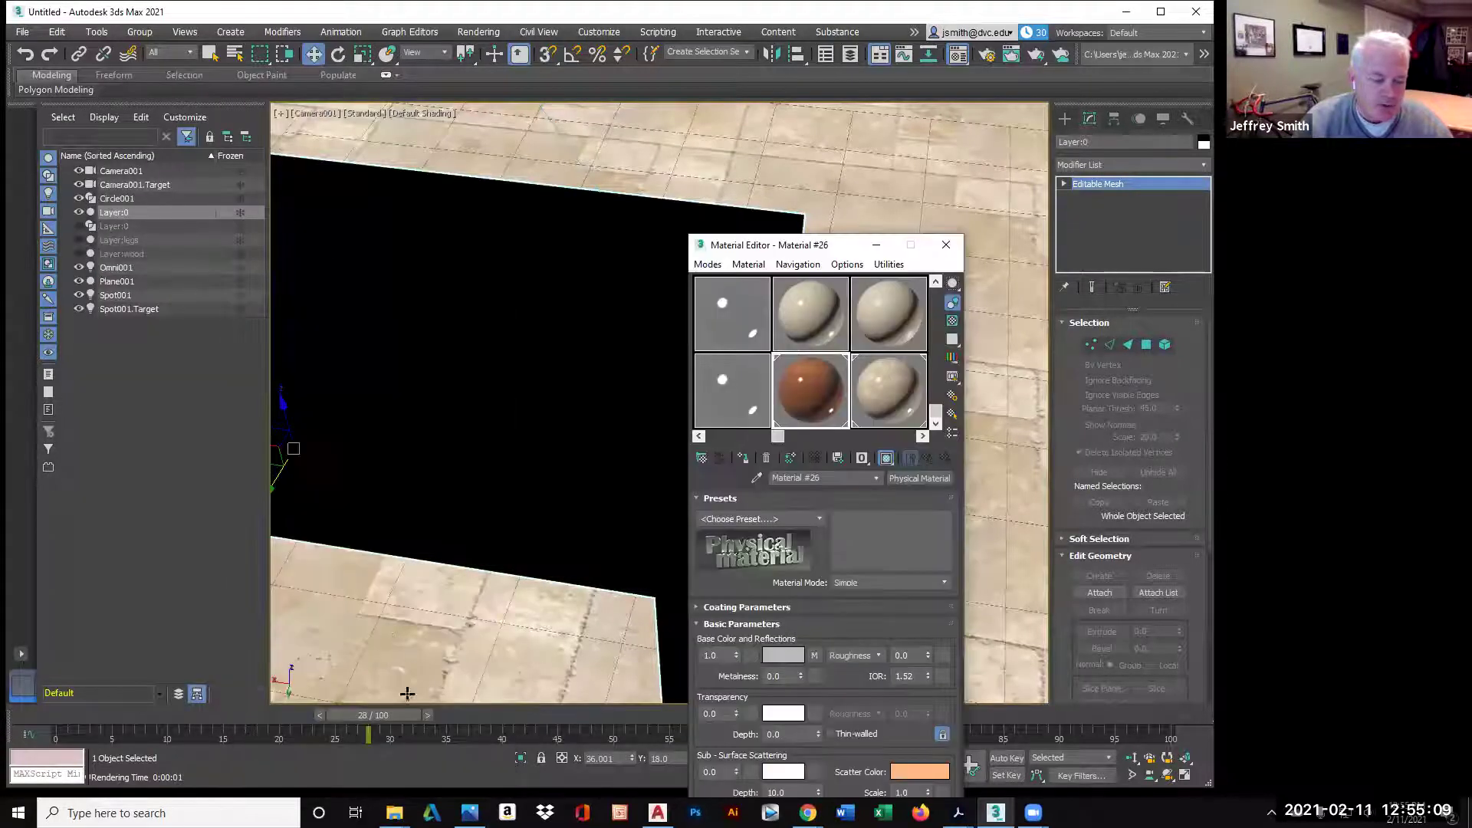
- Go to frame 12 of the animation and switch the enlarged viewport from Camera001 to Perspective
drag(387, 717, 342, 115)
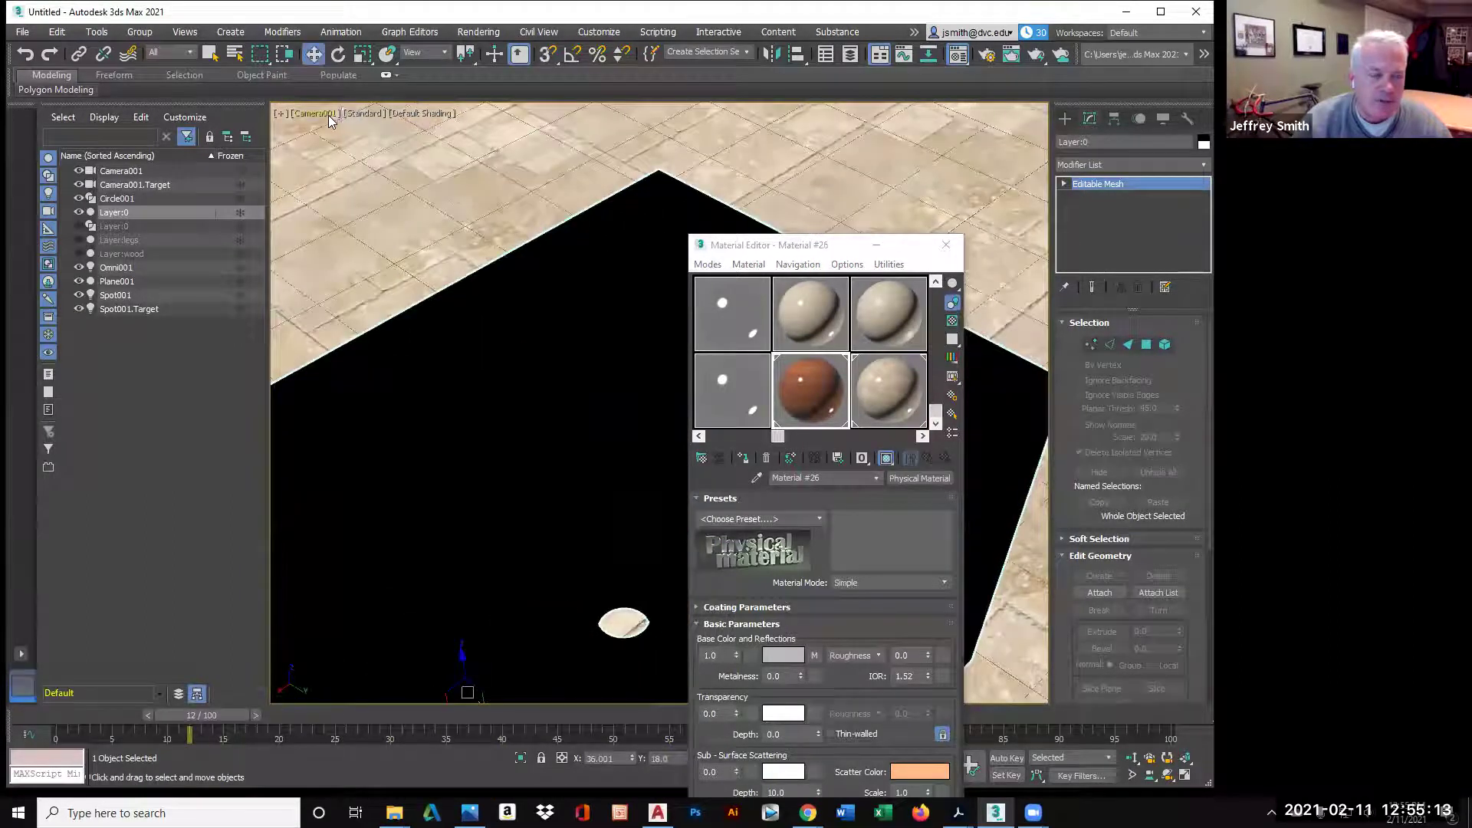
click(337, 113)
mouse_move(376, 121)
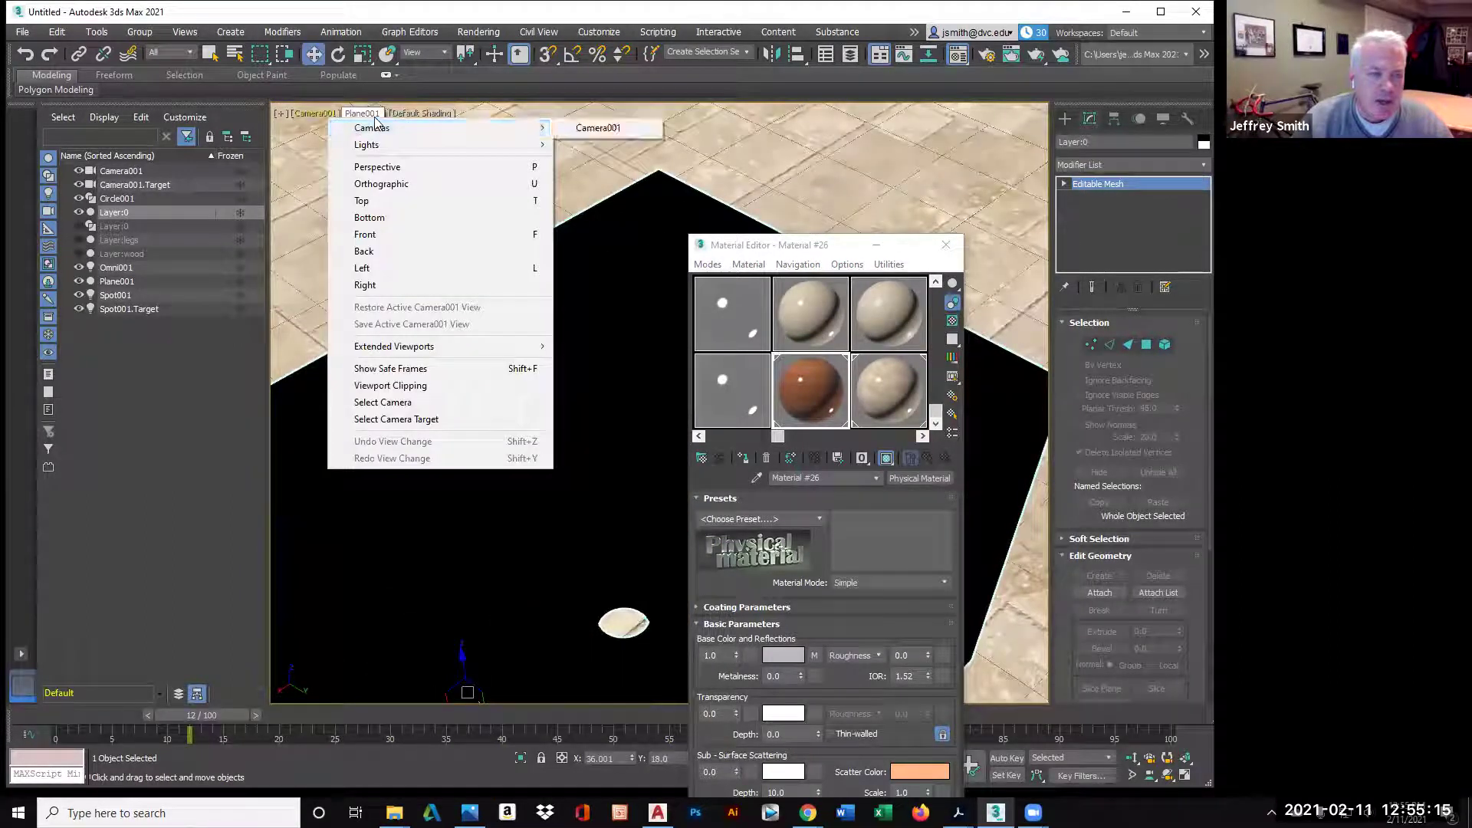
click(409, 167)
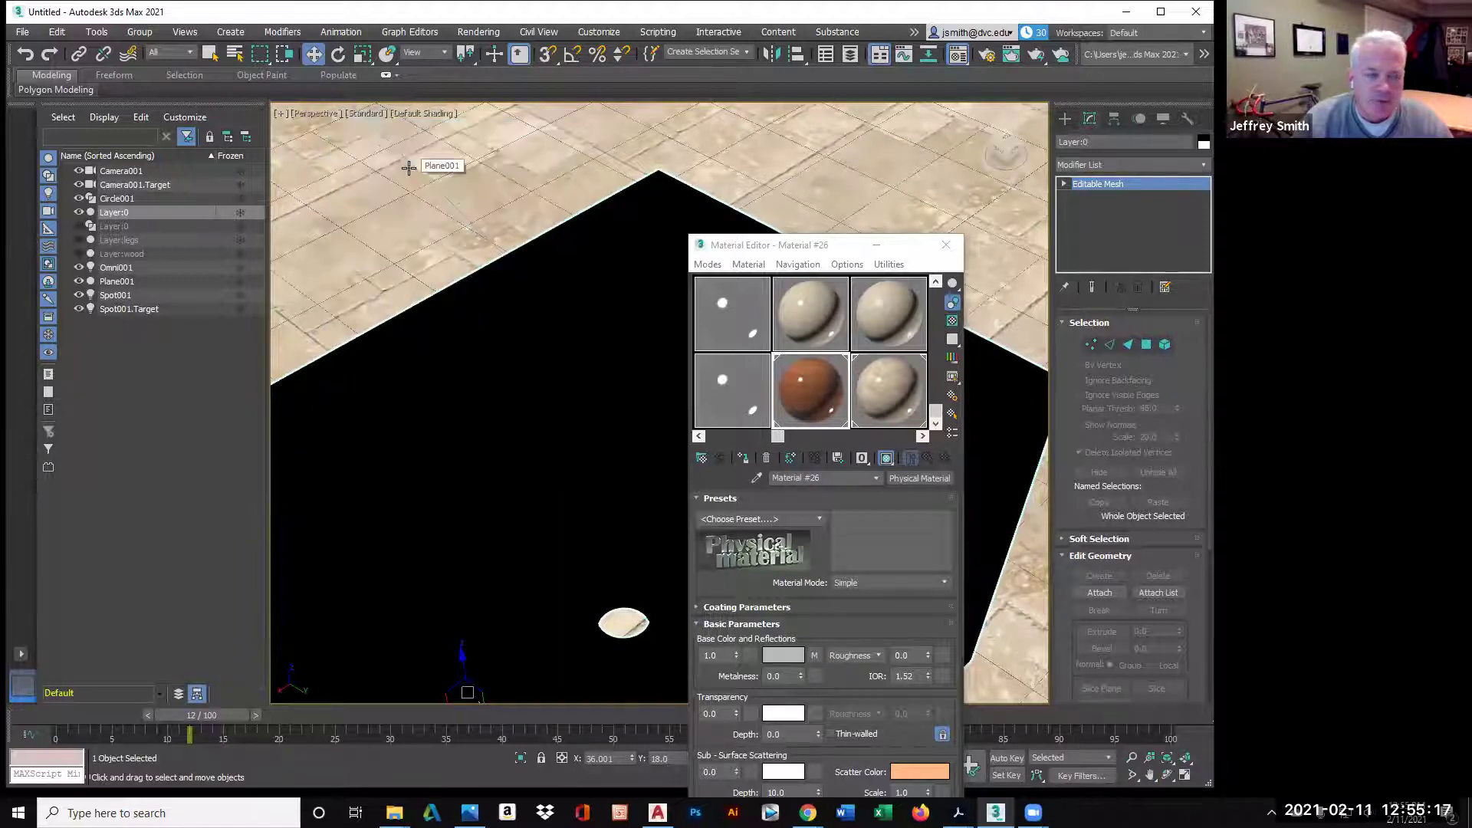
- Minimize the Material Editor and restore the four-viewport layout with the whole table framed in Perspective
scroll(500, 204, down, 5)
scroll(500, 204, up, 2)
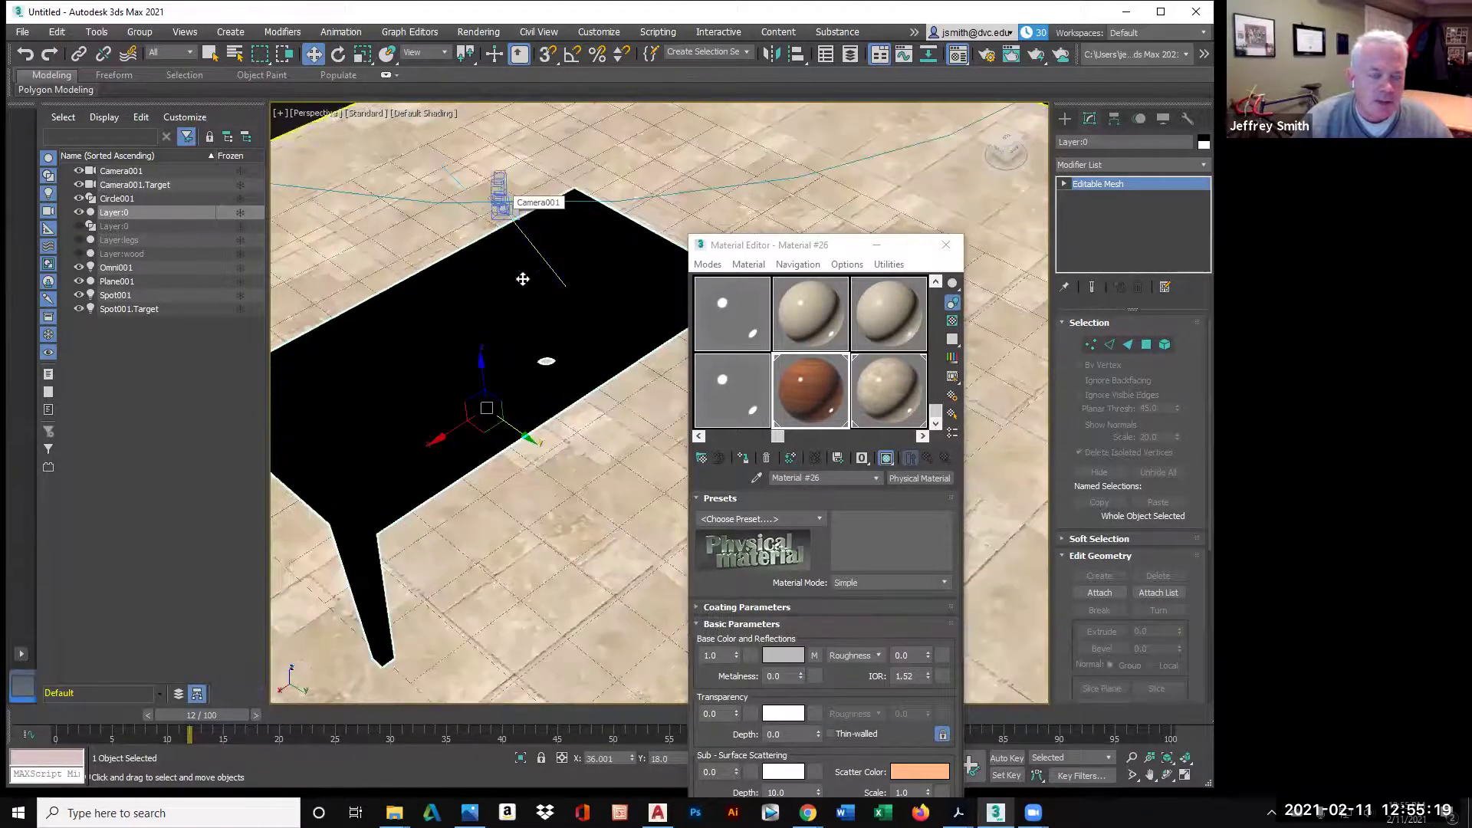
click(1150, 775)
drag(519, 384, 559, 353)
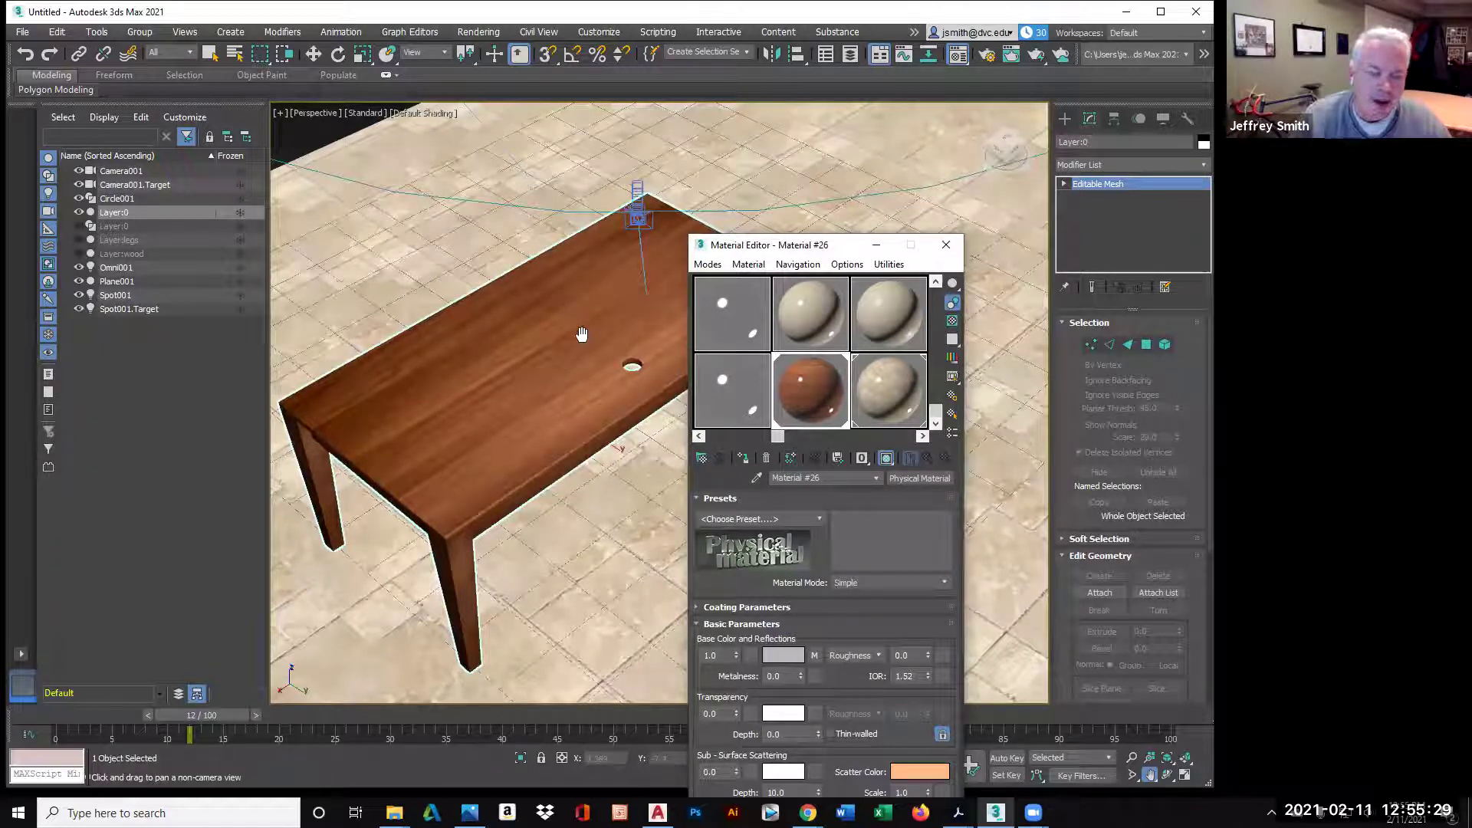
click(875, 245)
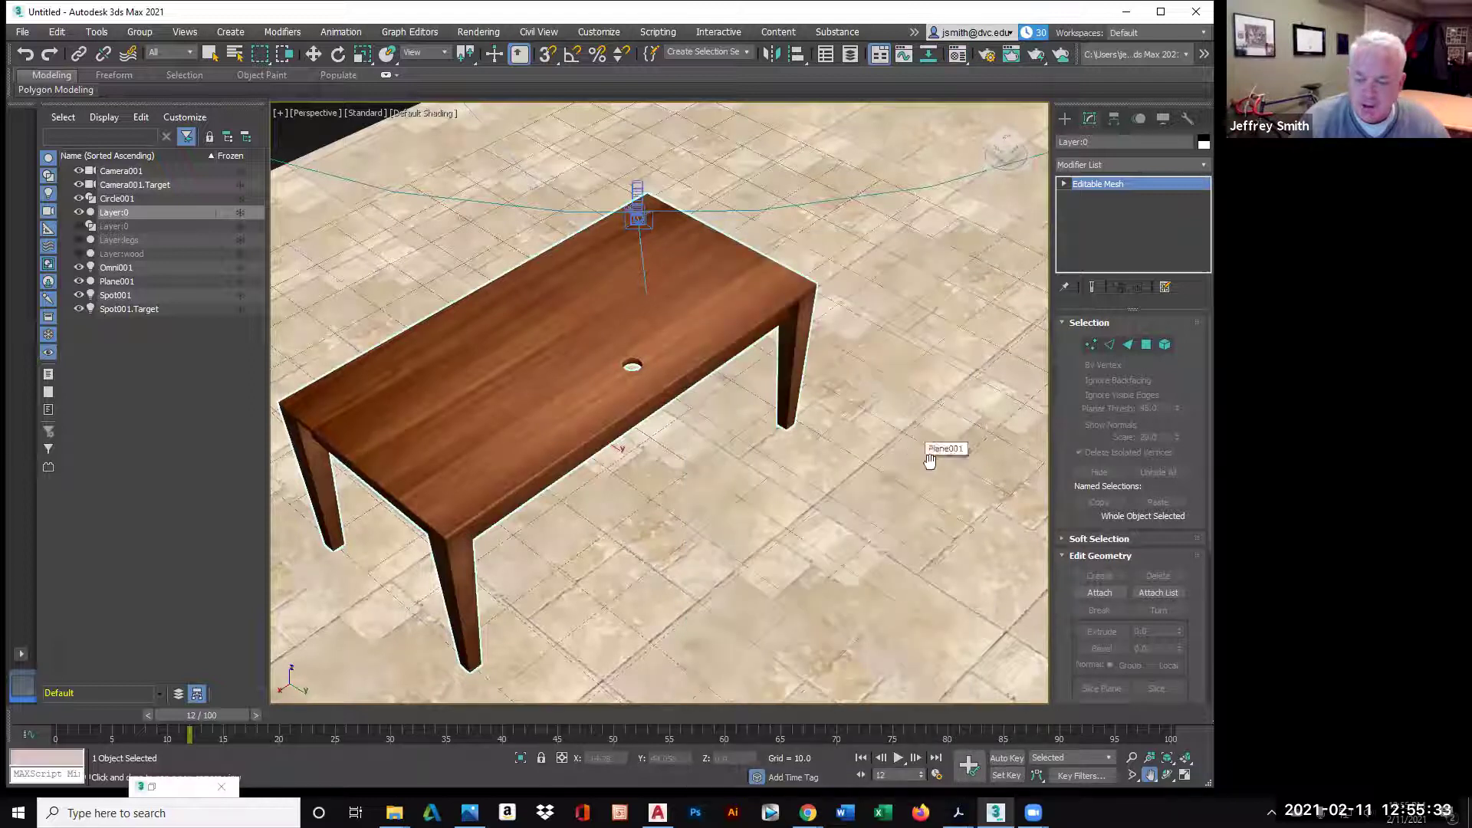
click(1184, 775)
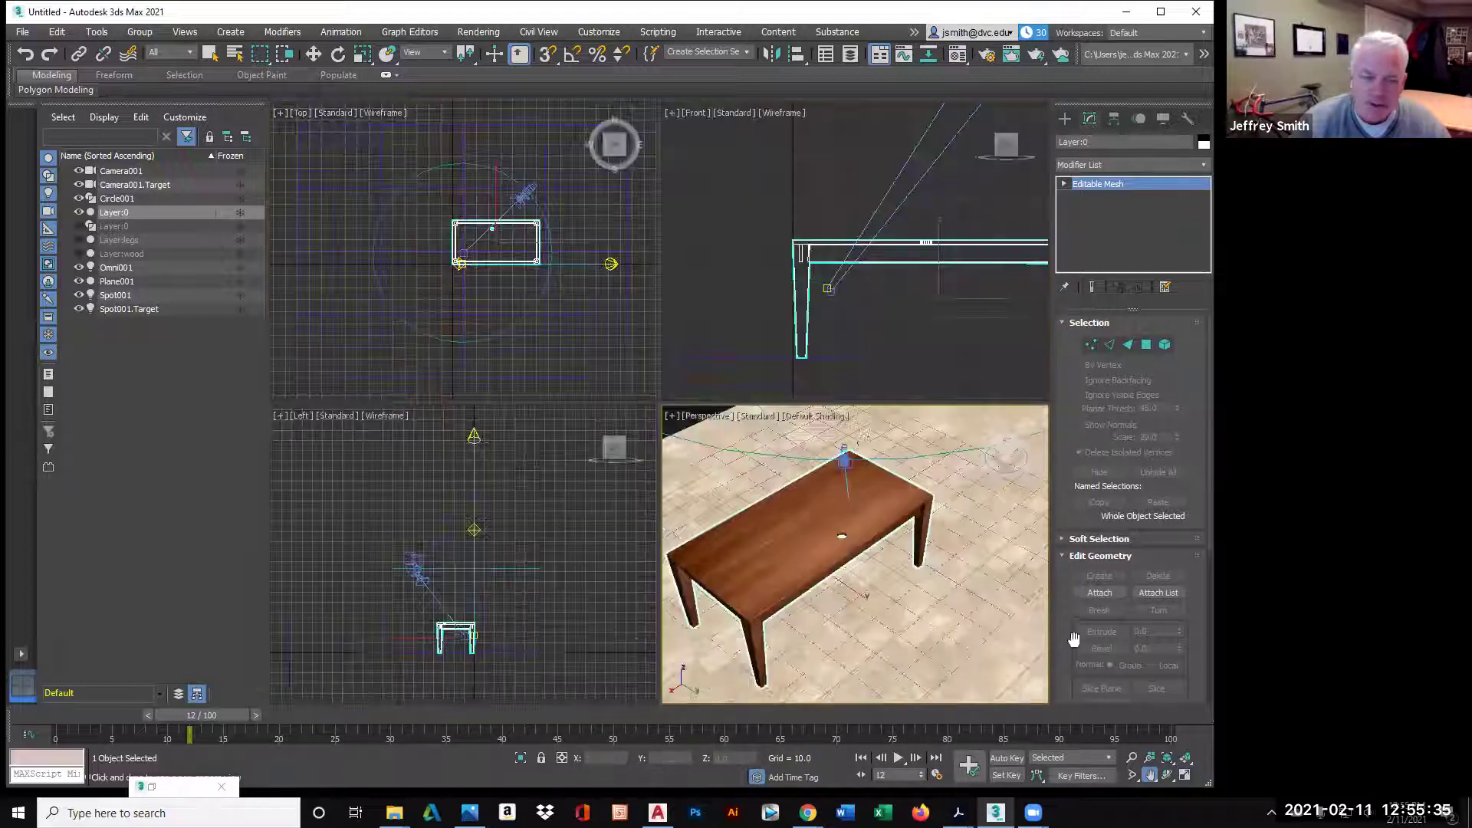
click(141, 187)
scroll(493, 270, up, 2)
middle_drag(494, 270, 468, 239)
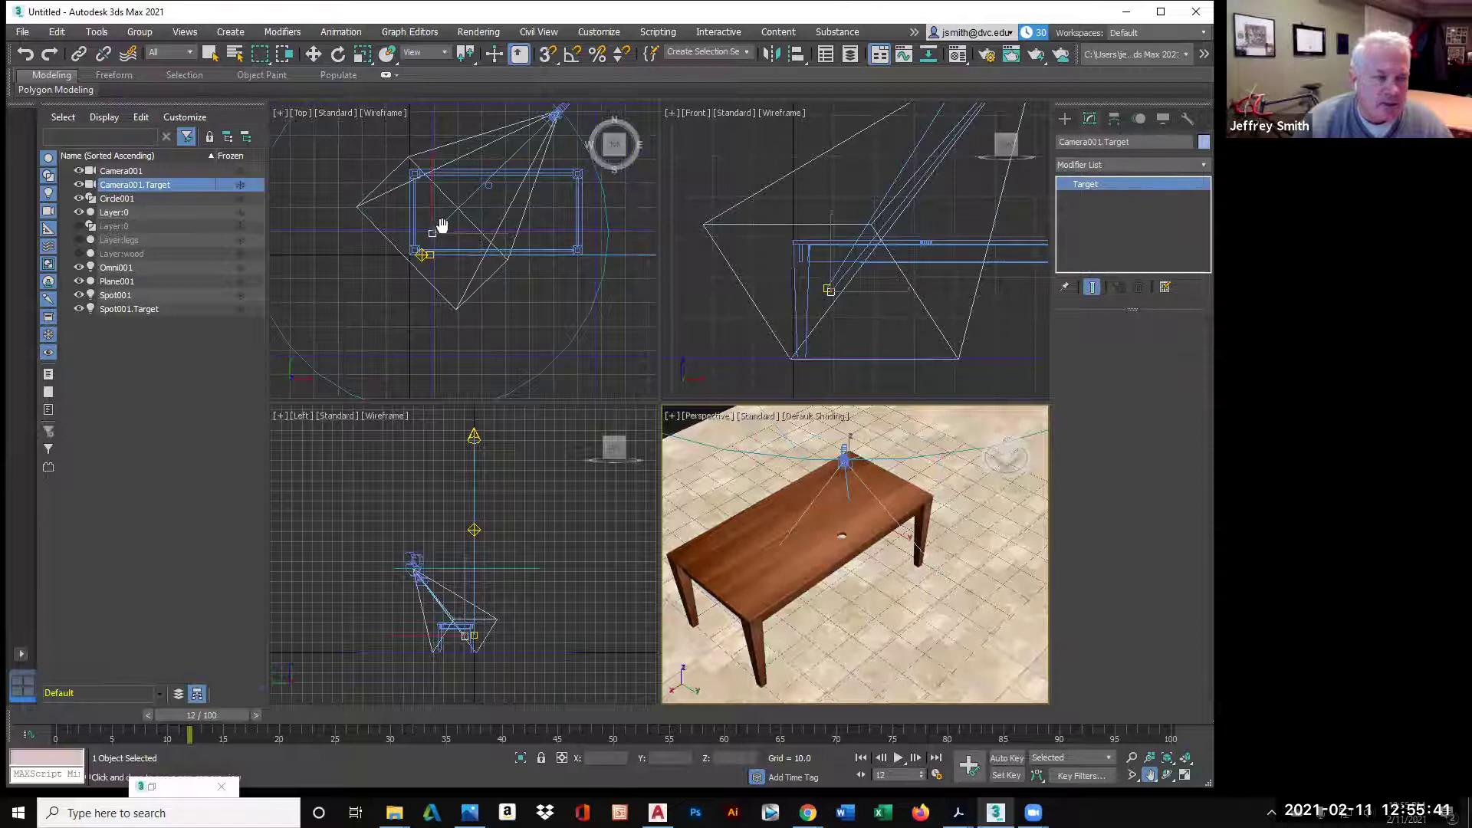
right_click(162, 188)
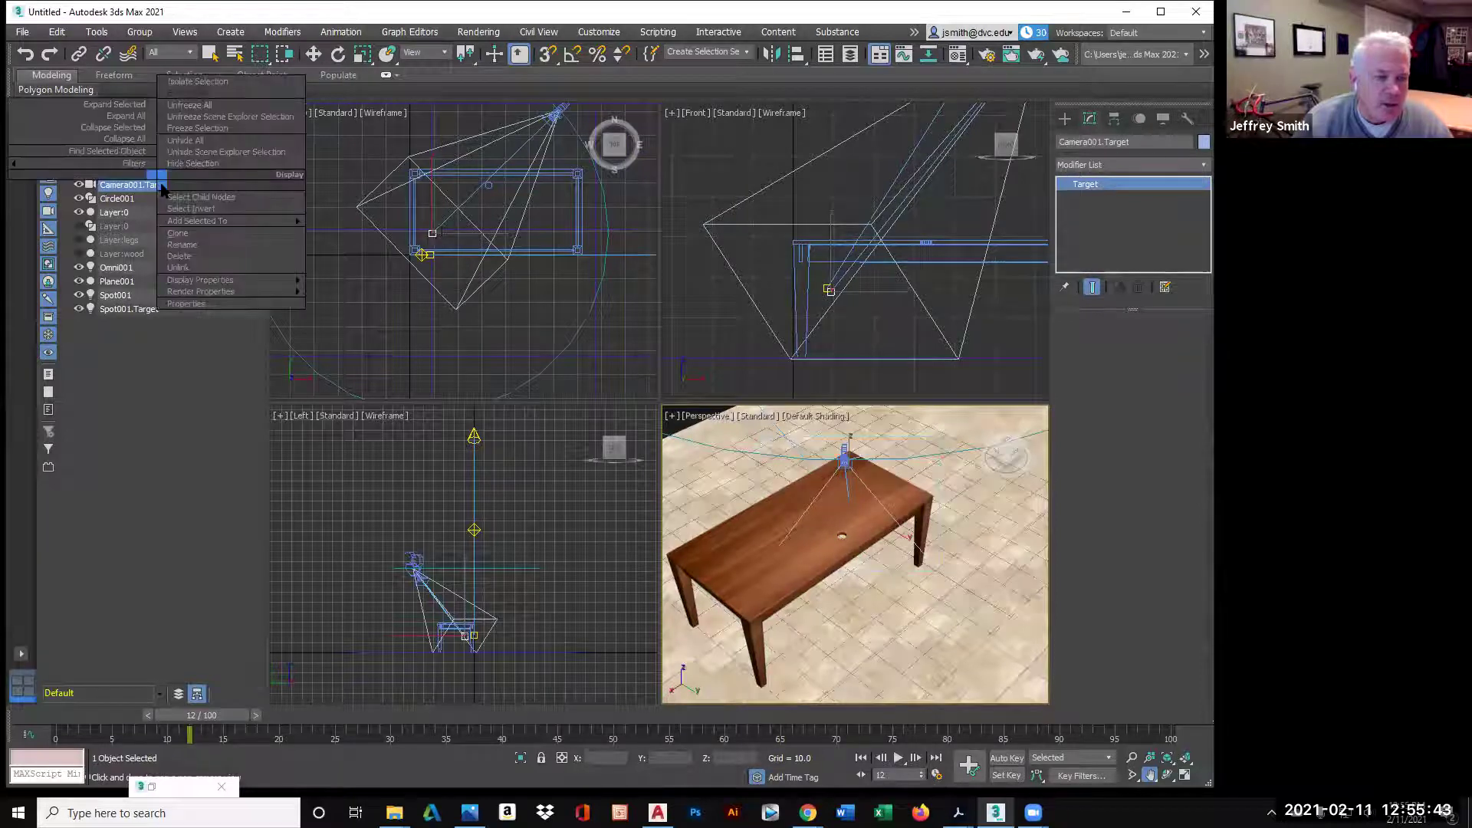
right_click(431, 229)
click(203, 187)
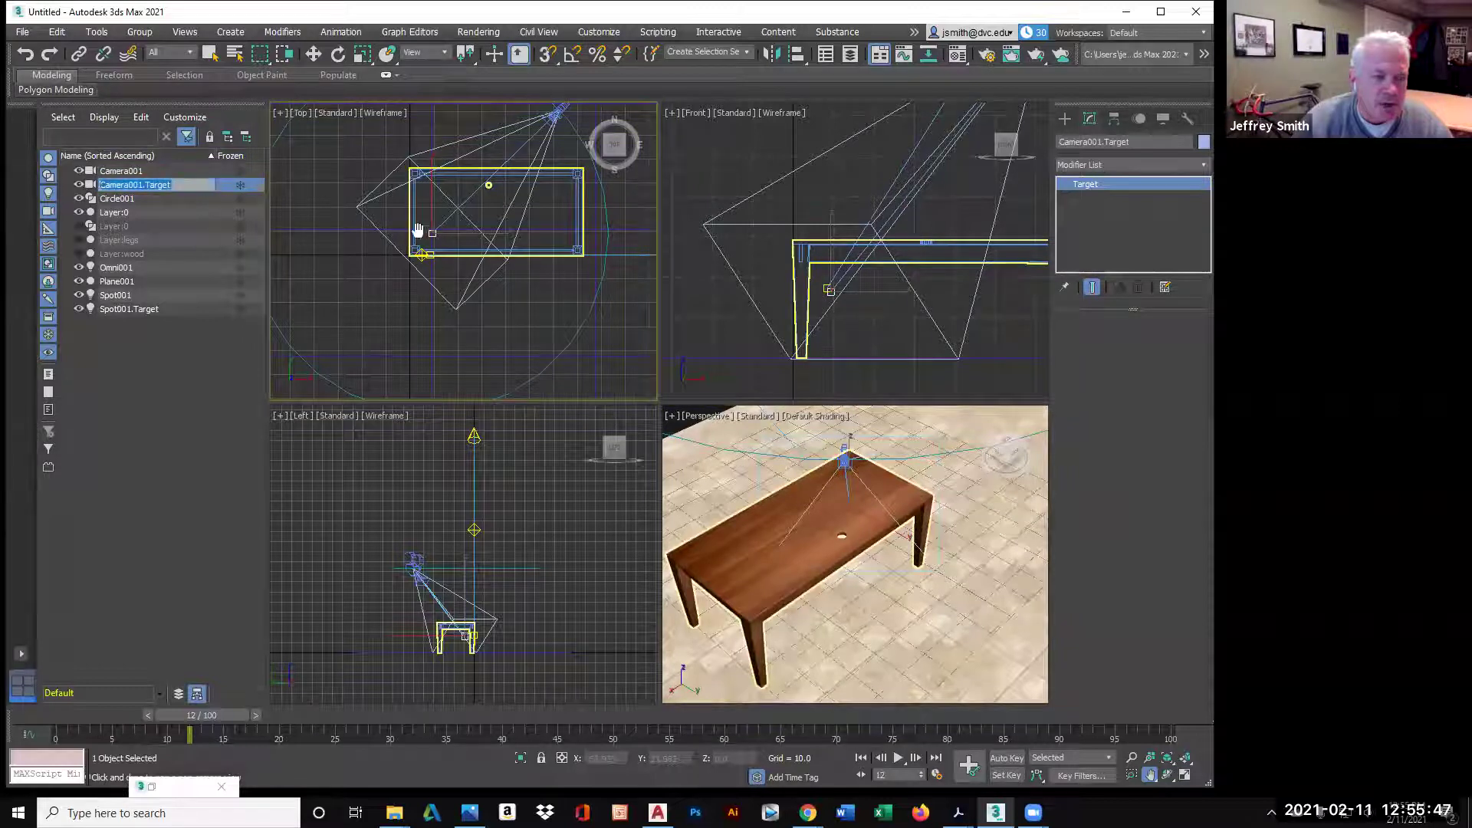
middle_click(492, 315)
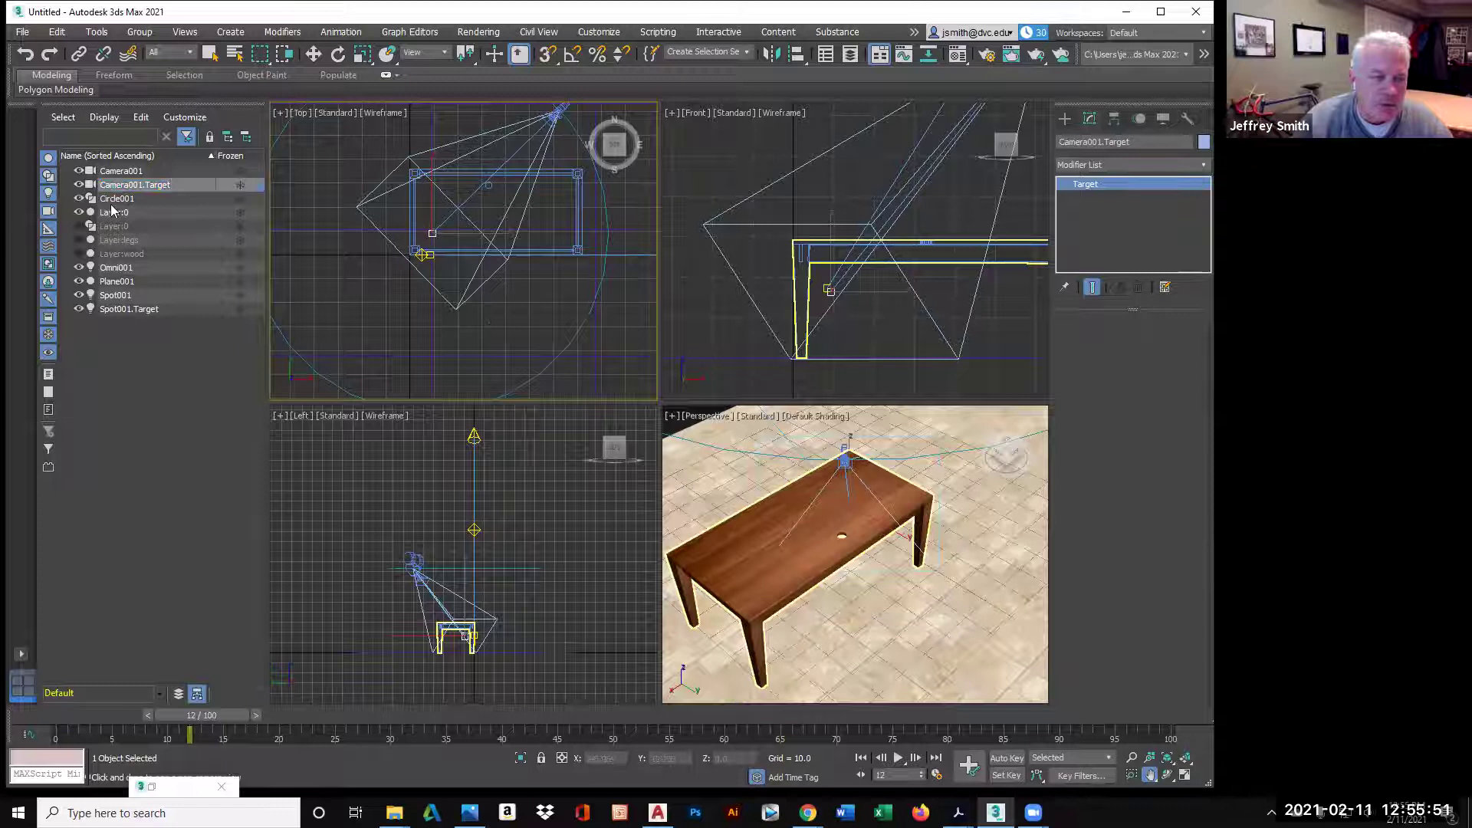
- Select Camera001.Target and move it to the middle of the table in the Top view, to about X 38.13, Y 18.02
click(123, 171)
click(134, 185)
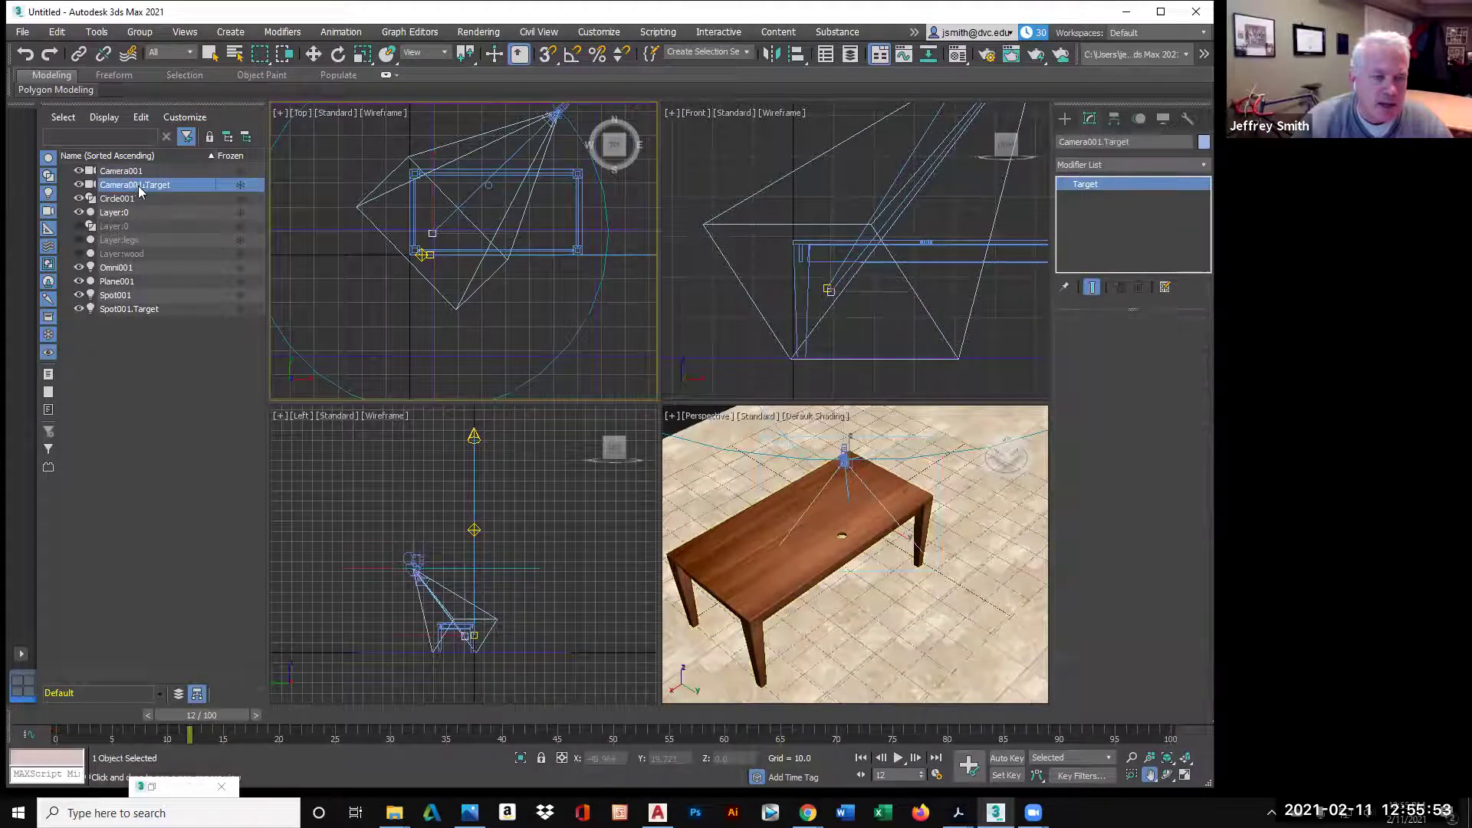
scroll(434, 230, up, 5)
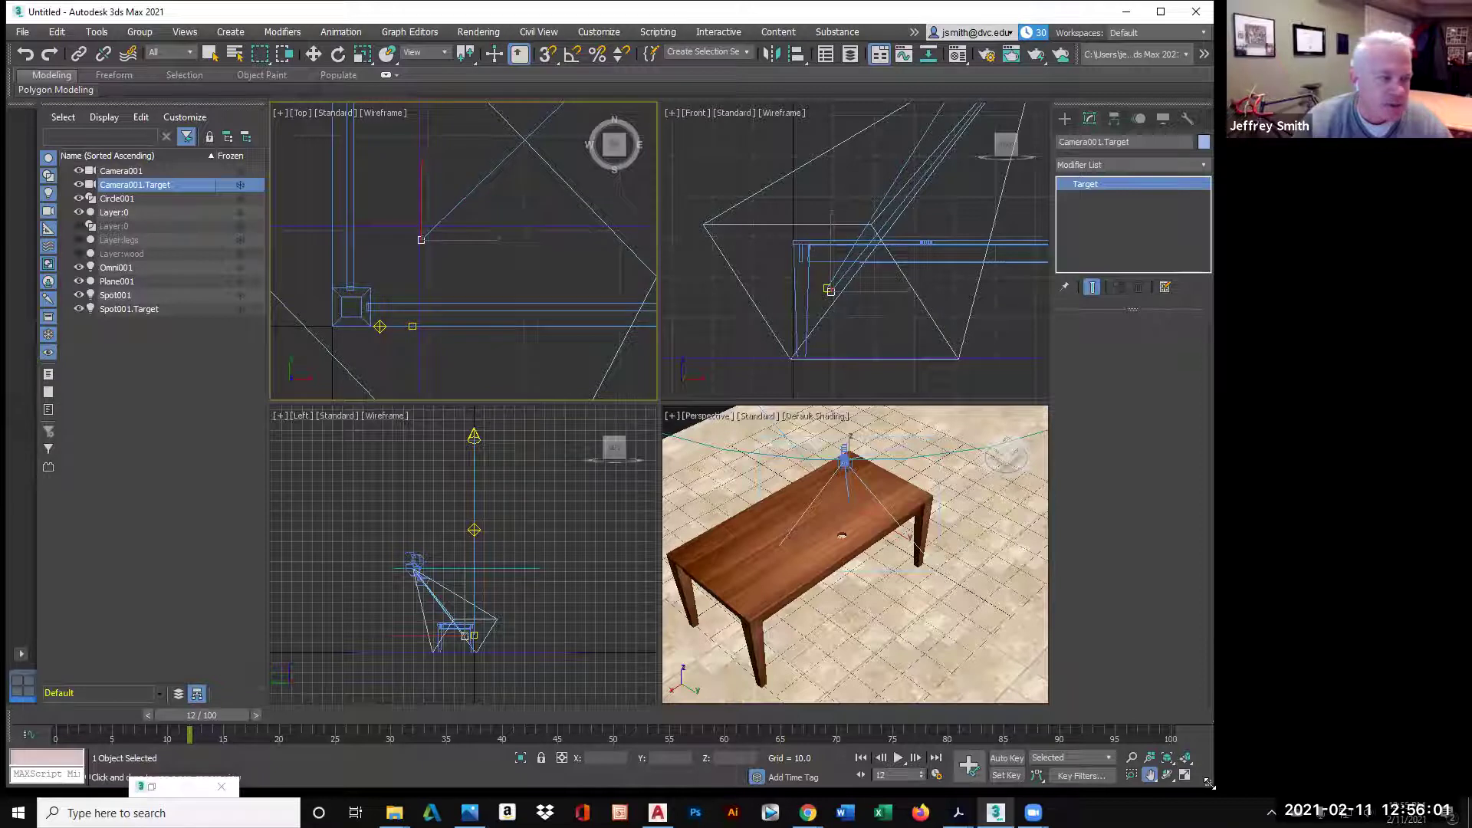
drag(1210, 782, 1209, 785)
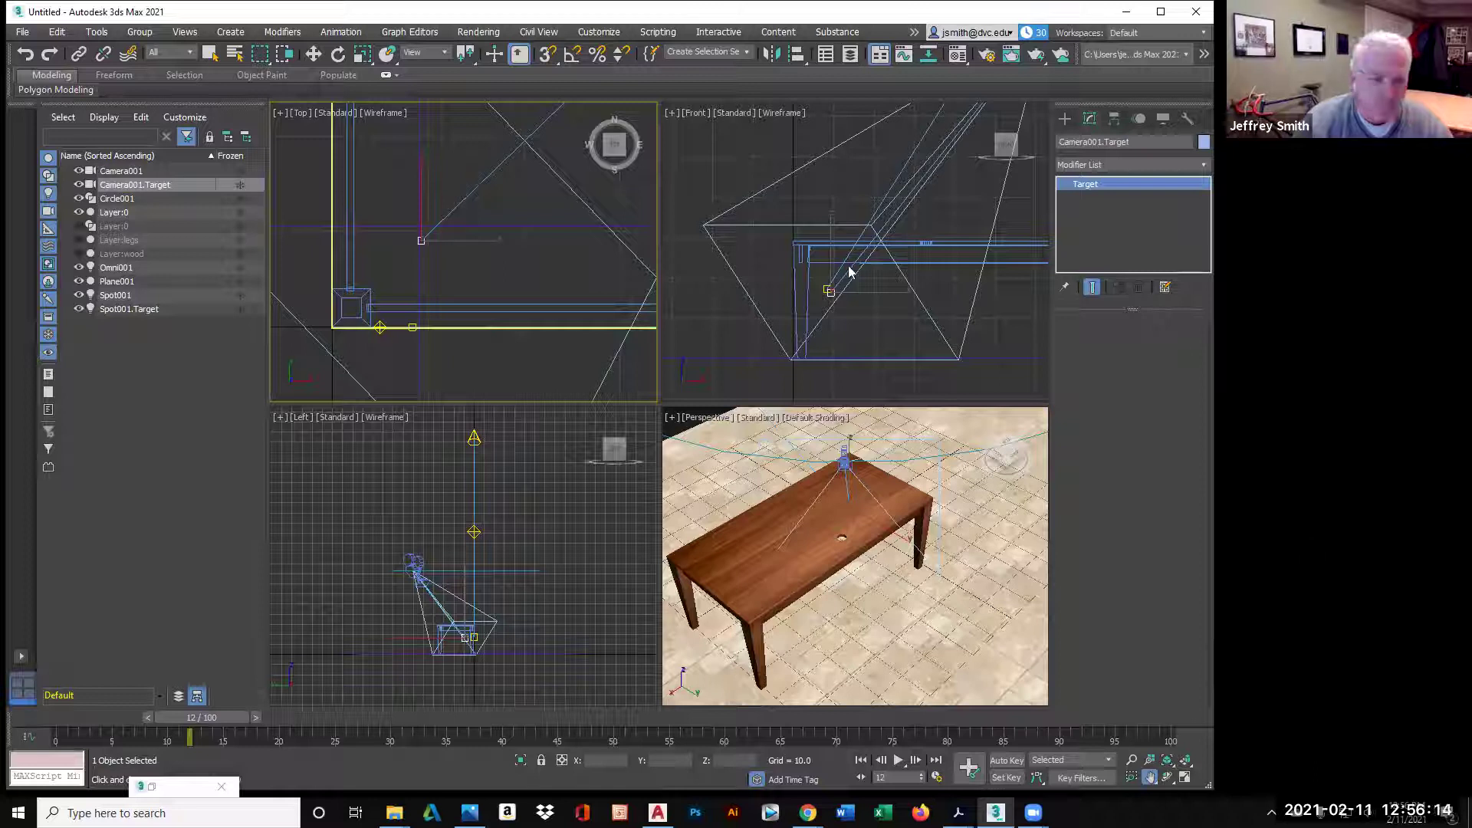
key(w)
scroll(434, 276, down, 3)
scroll(441, 288, down, 3)
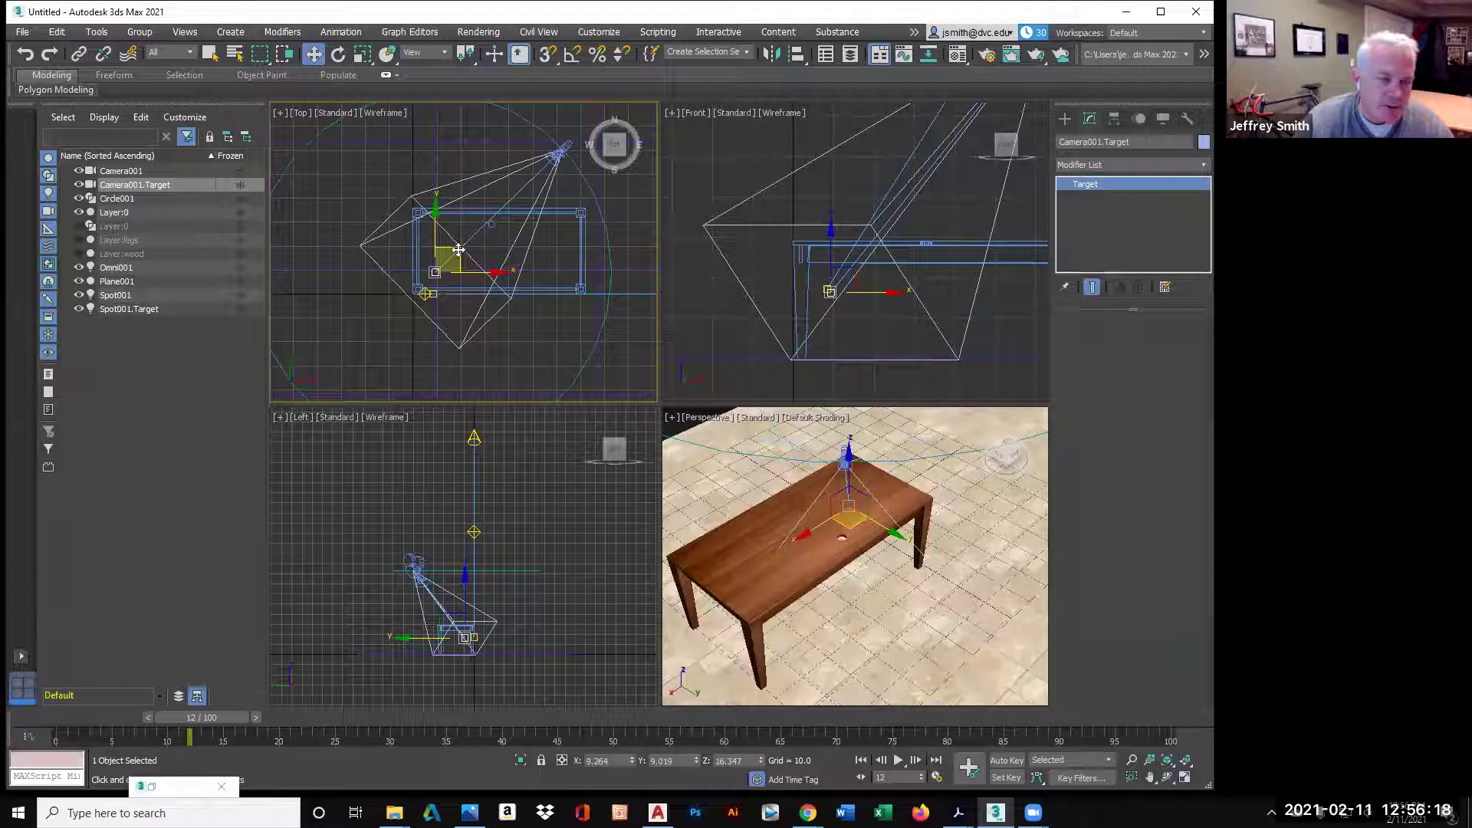
drag(458, 250, 528, 228)
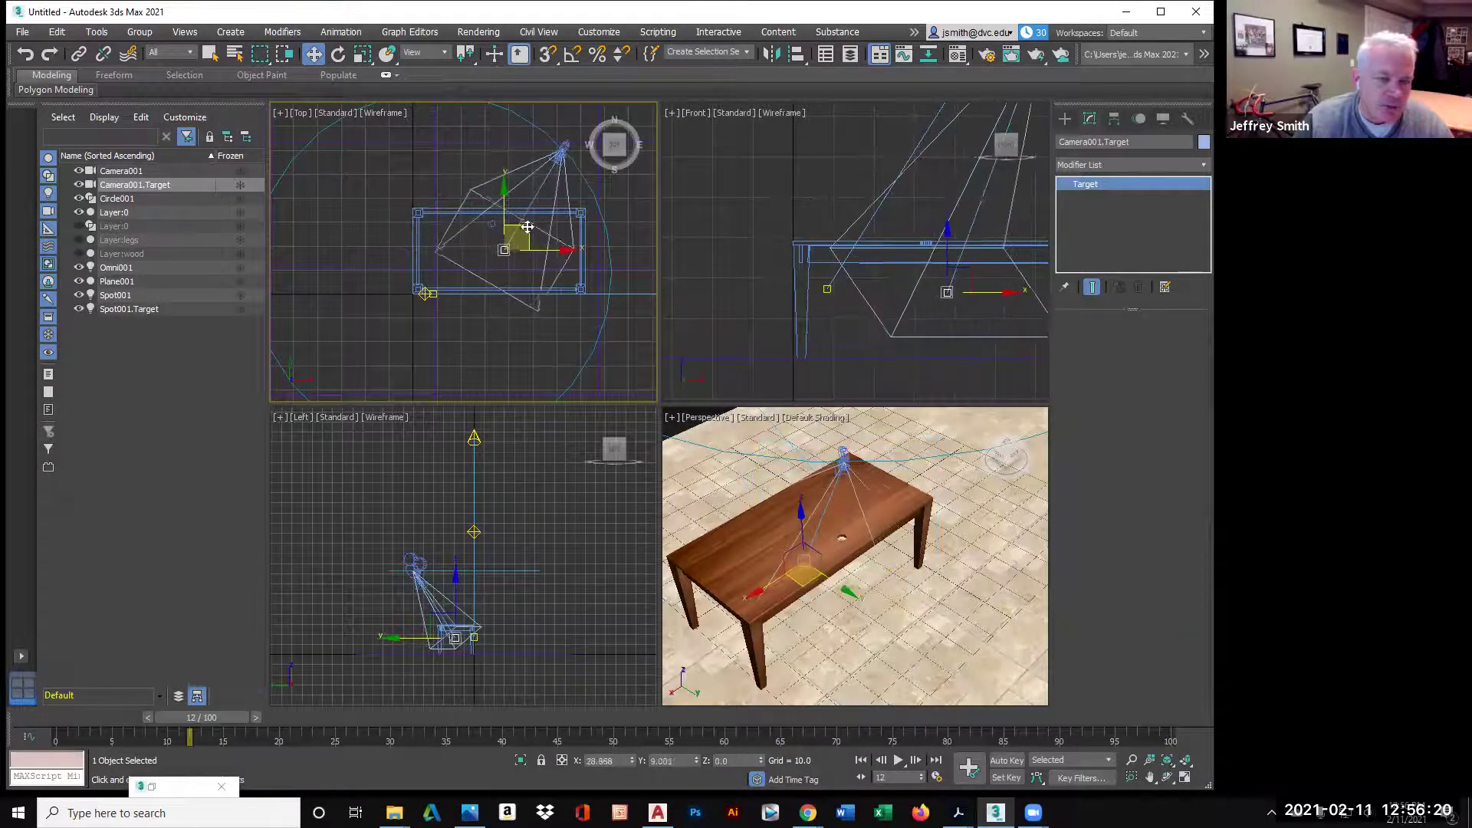
- Switch the Perspective viewport back to the Camera001 view
click(707, 418)
mouse_move(747, 431)
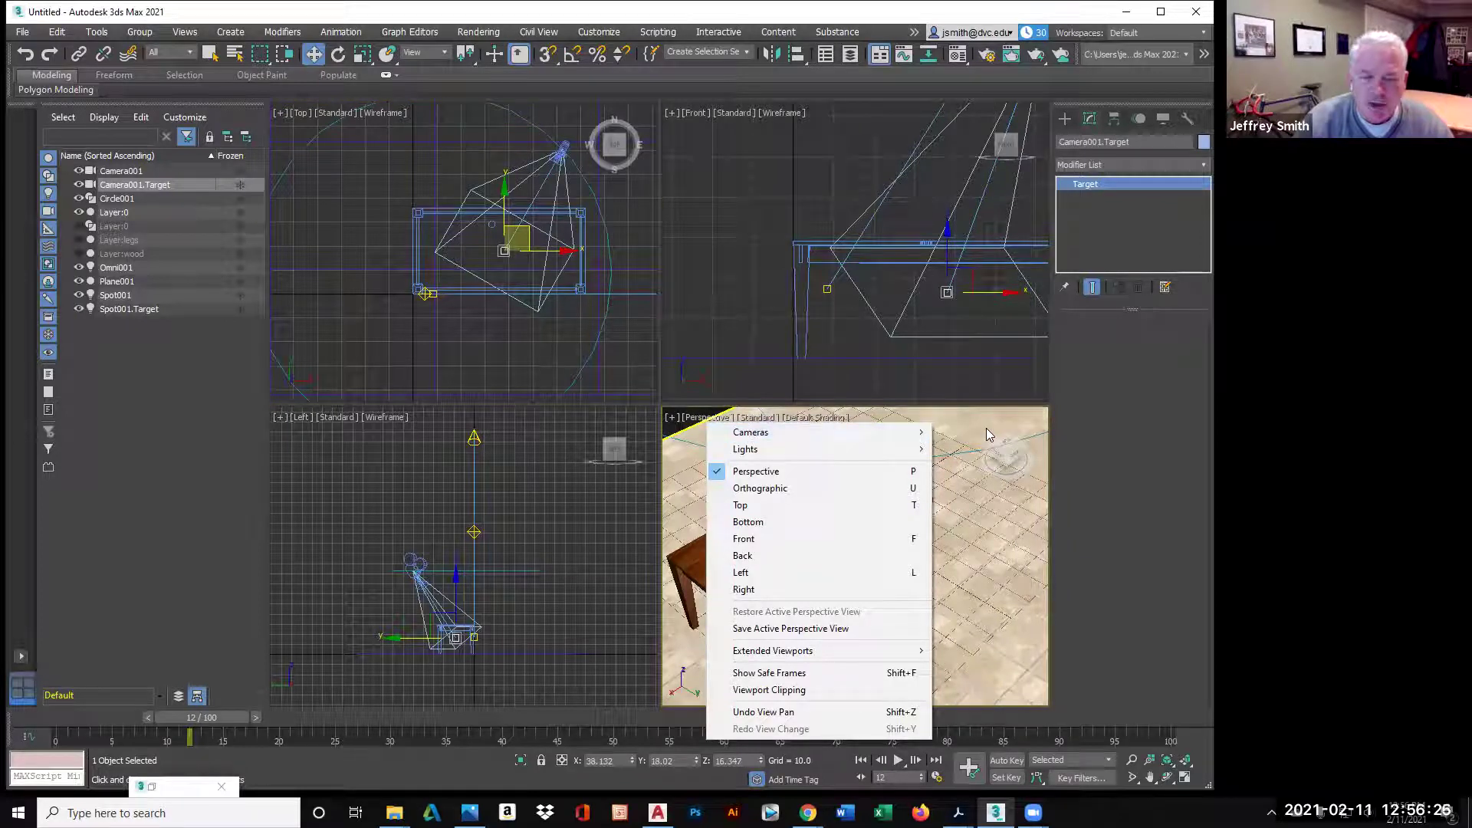
mouse_move(878, 434)
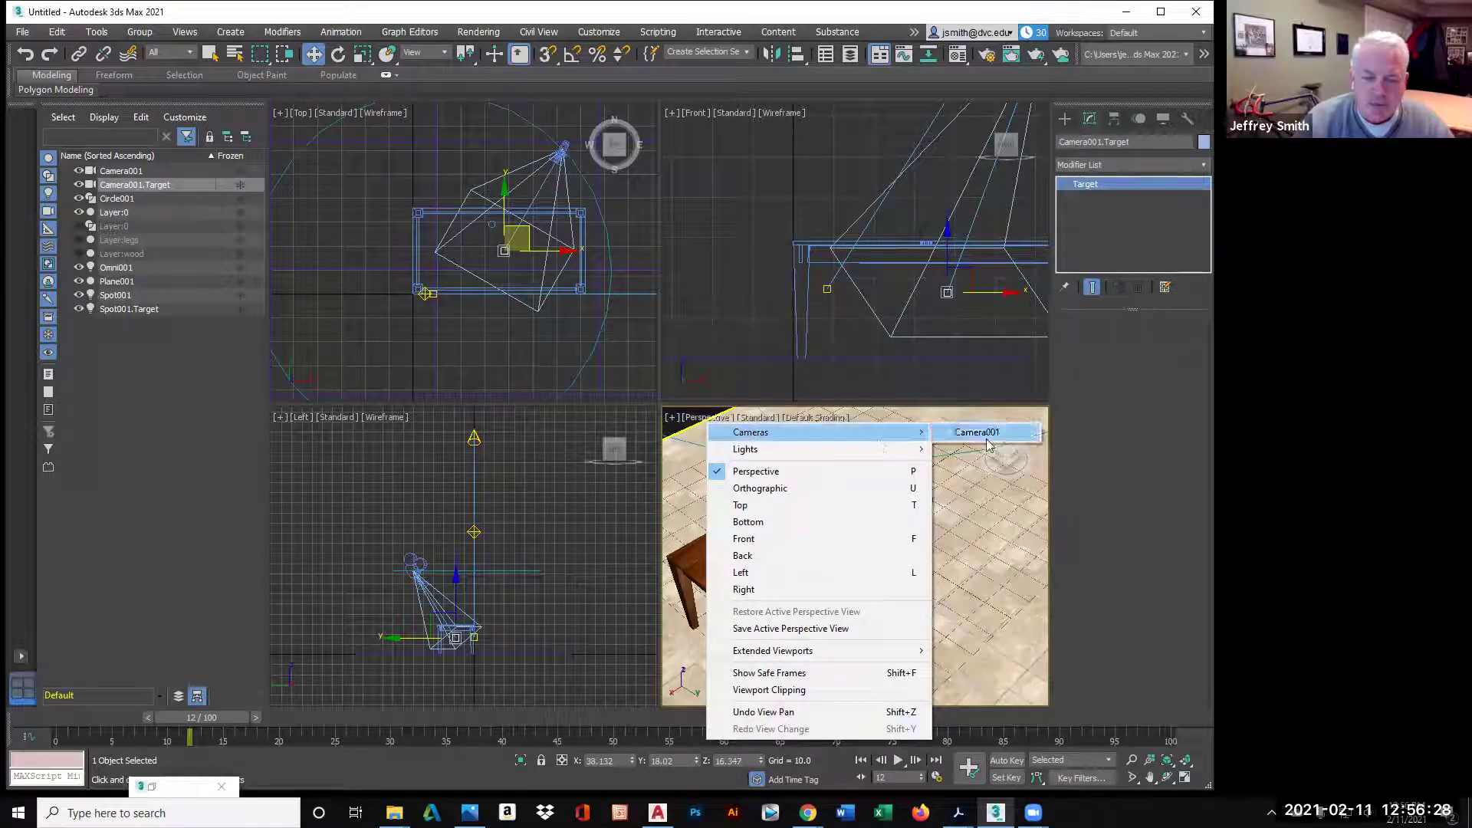
click(977, 433)
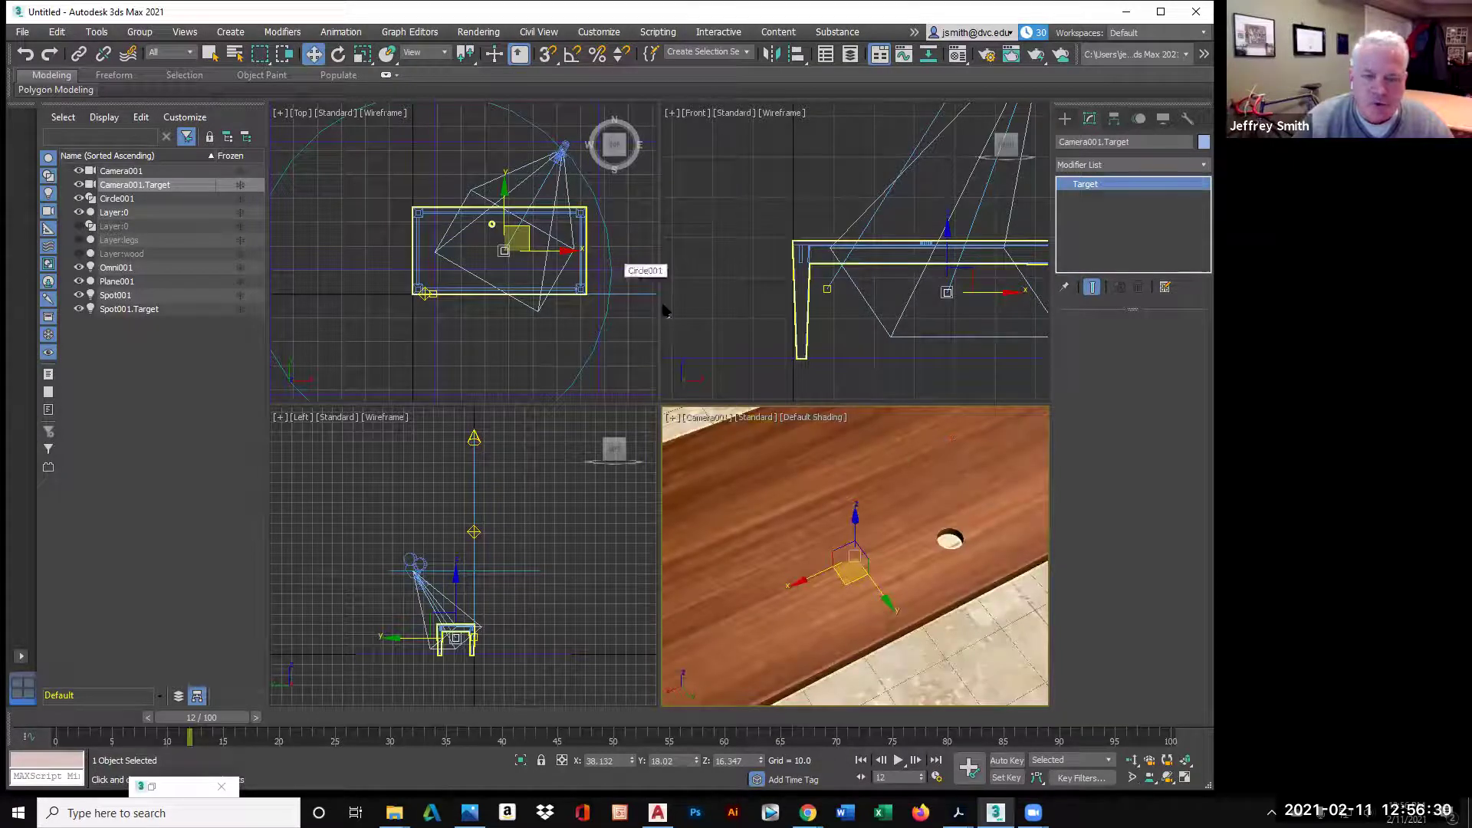
- Raise the camera path Circle001 to about Z 145.56 and centre it over the table at about X 38.22, Y 17.21
click(694, 310)
scroll(694, 310, down, 5)
scroll(928, 329, down, 3)
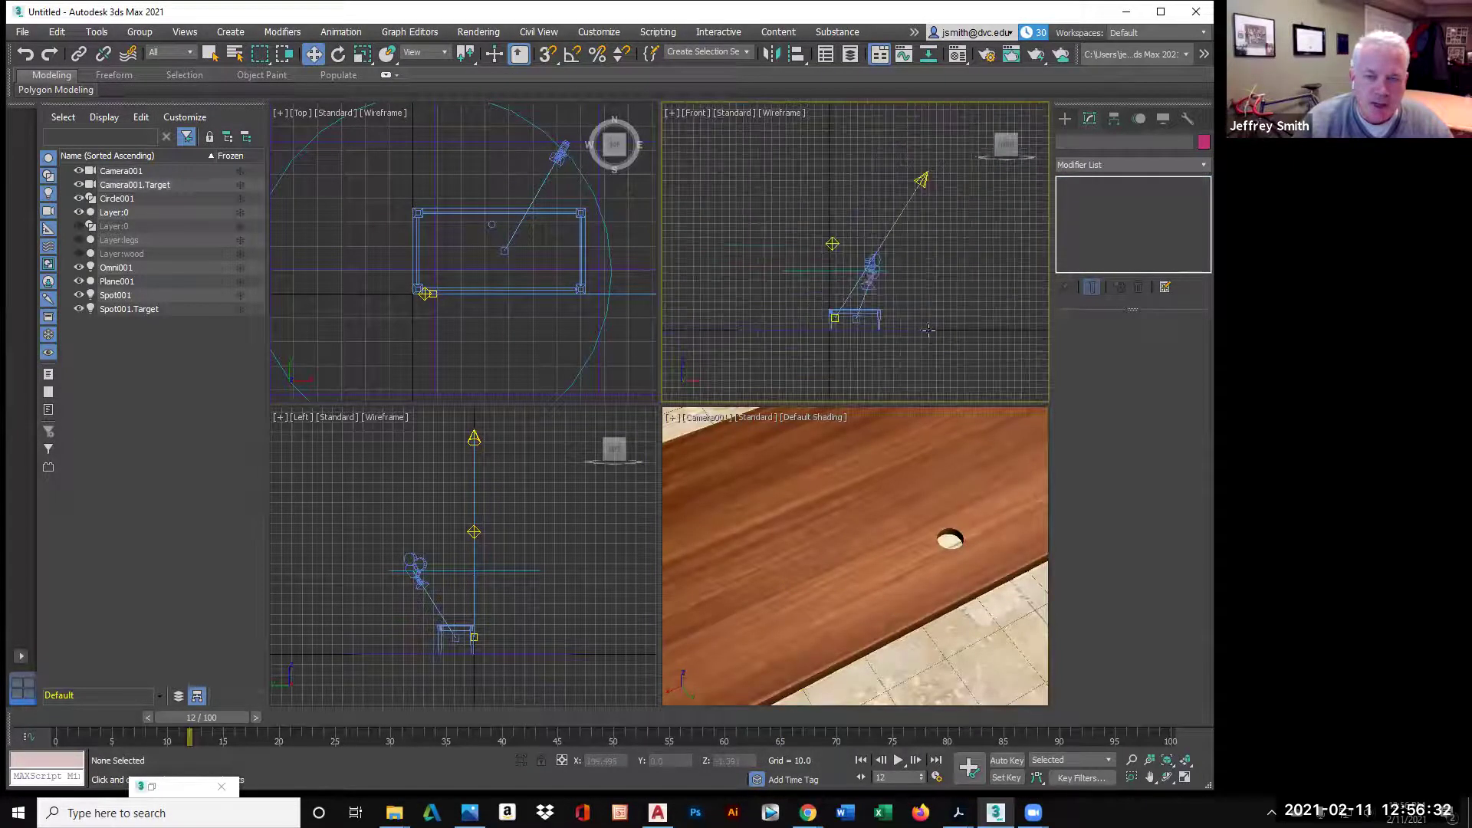
click(830, 271)
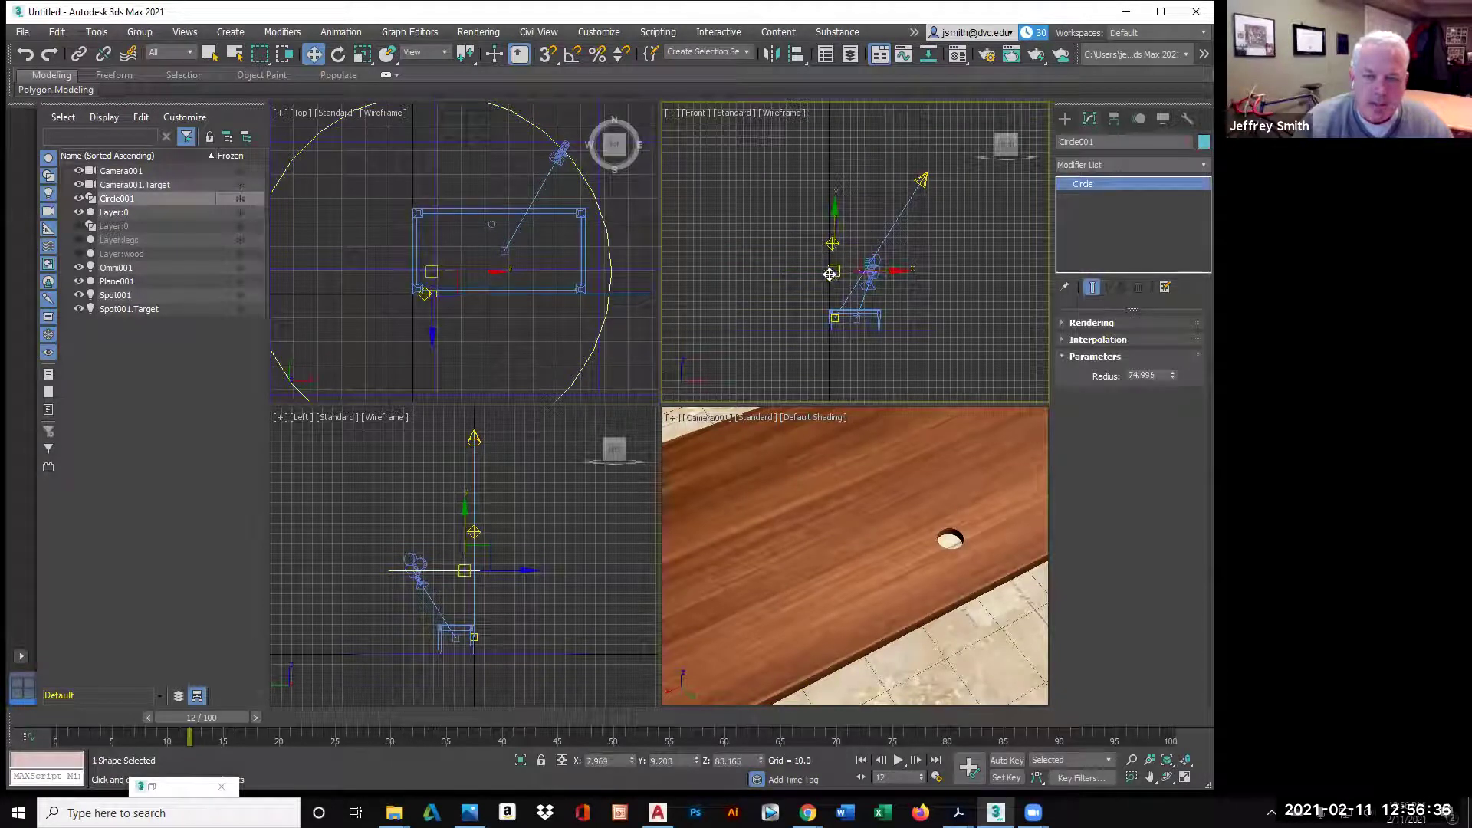
right_click(823, 272)
click(840, 289)
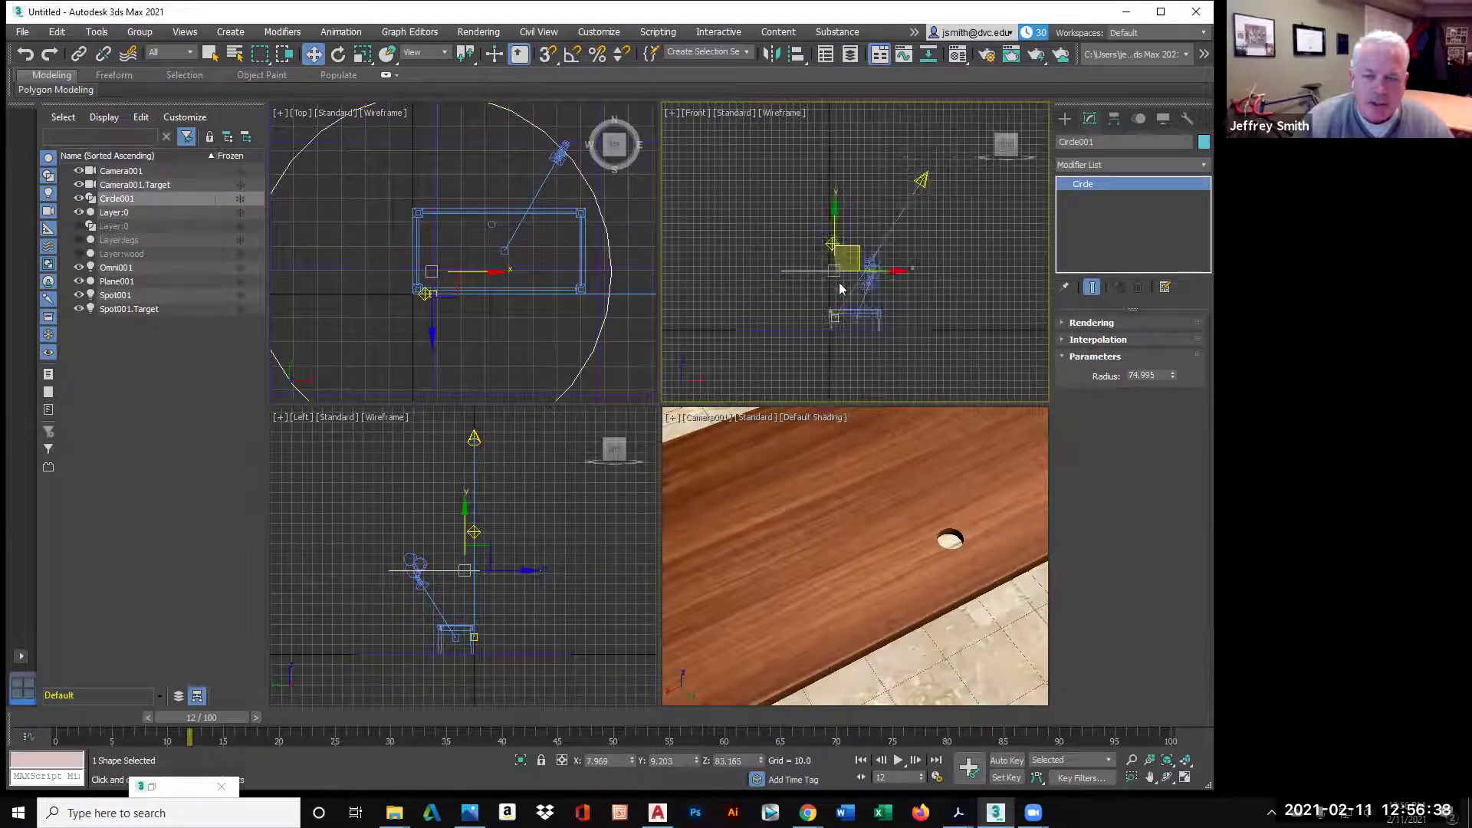
drag(857, 255, 856, 201)
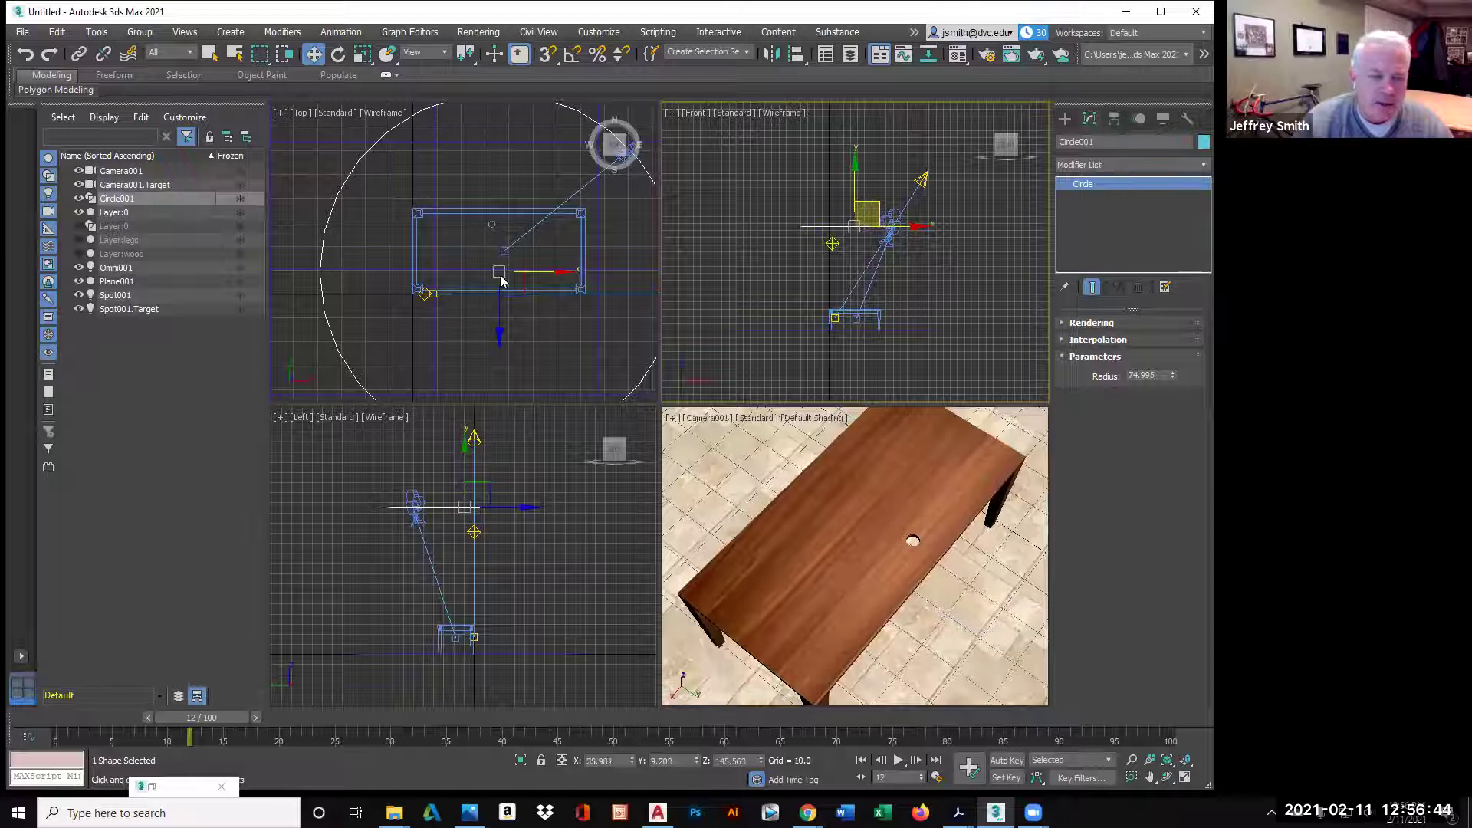
drag(499, 270, 504, 252)
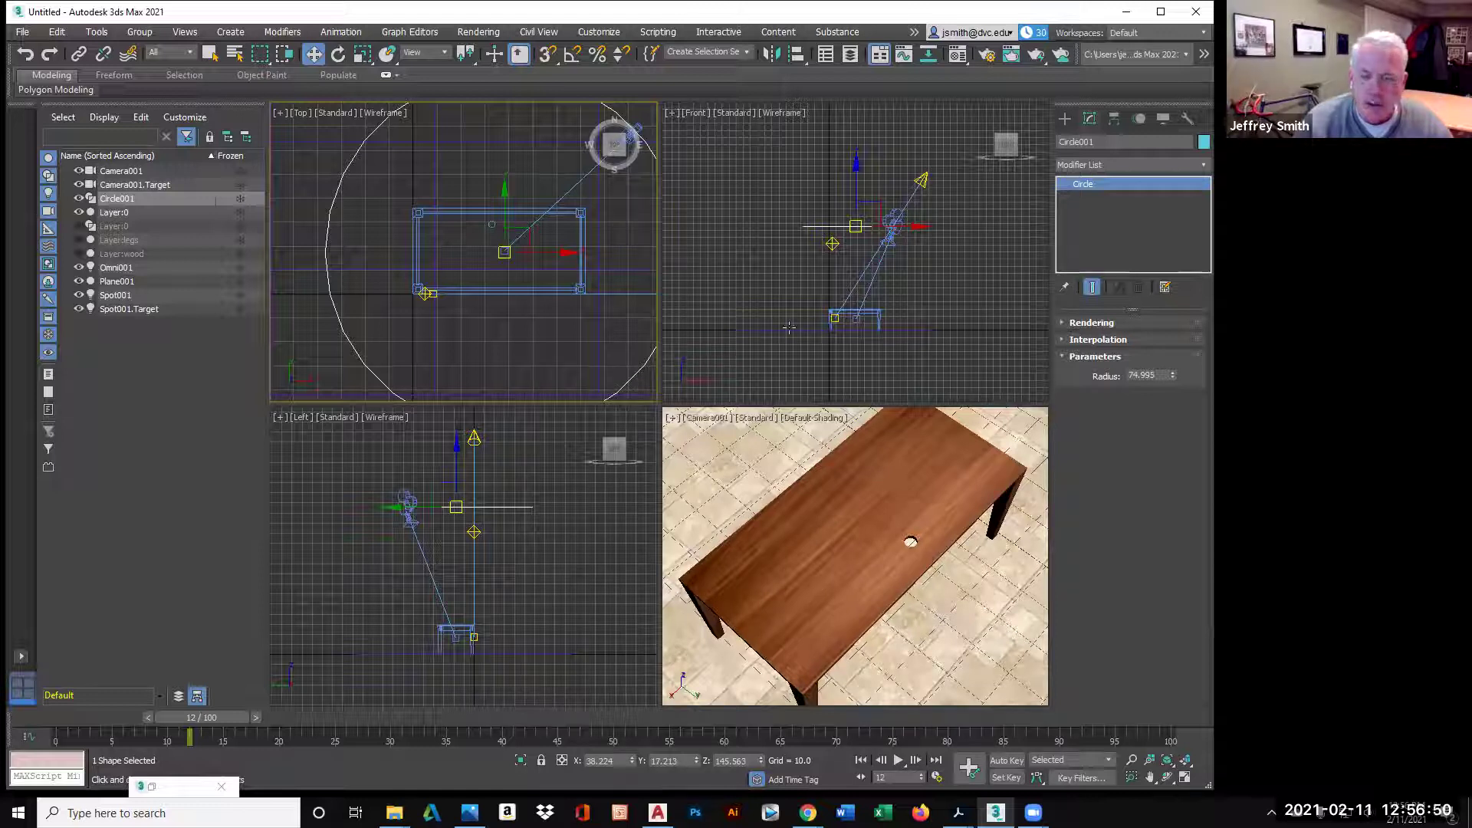
- Scale up the camera path Circle001 until the whole table fits the camera view, finishing at about 162.5% along X
scroll(540, 311, down, 2)
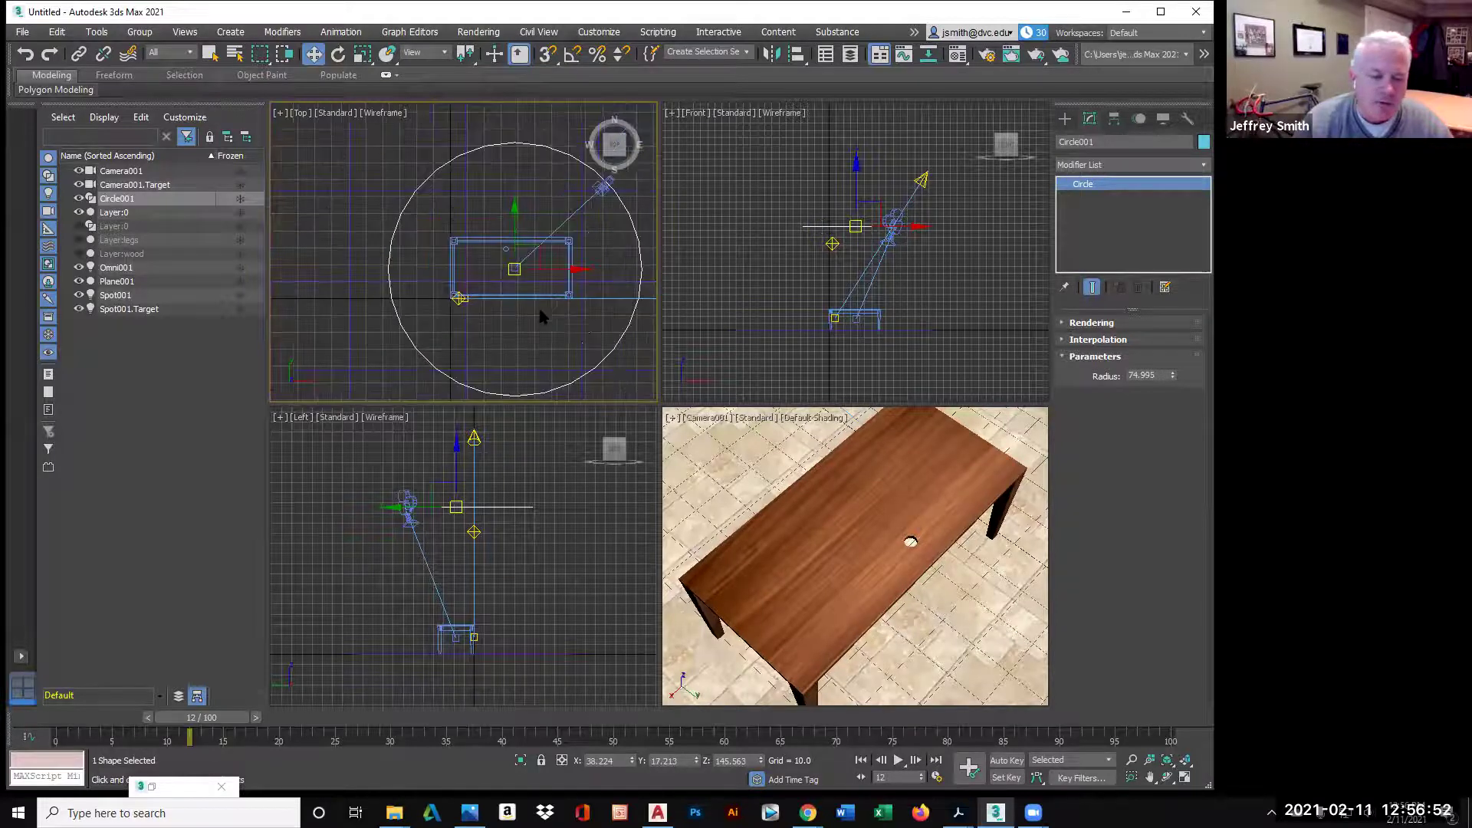
right_click(621, 340)
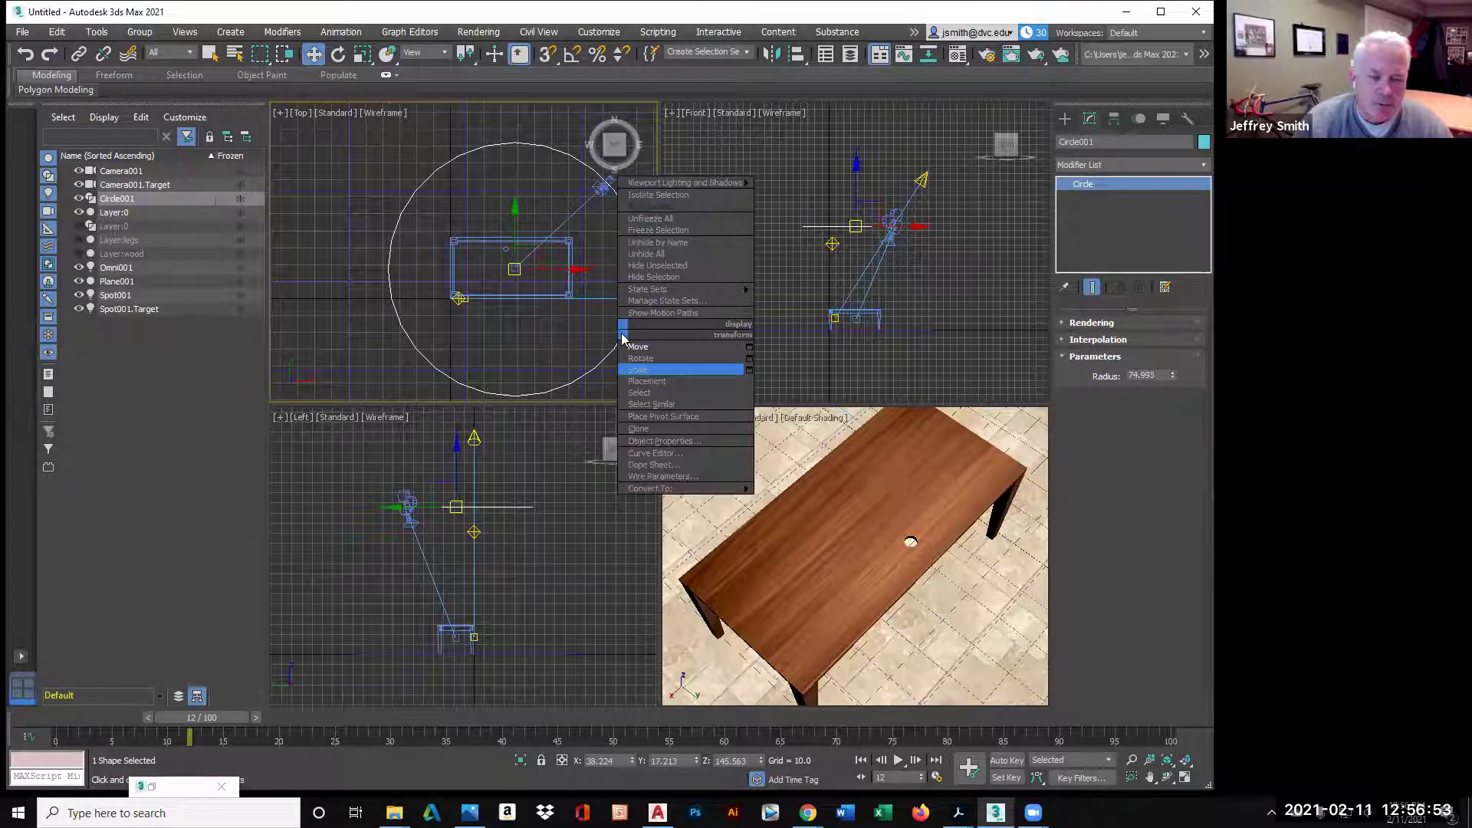
click(648, 371)
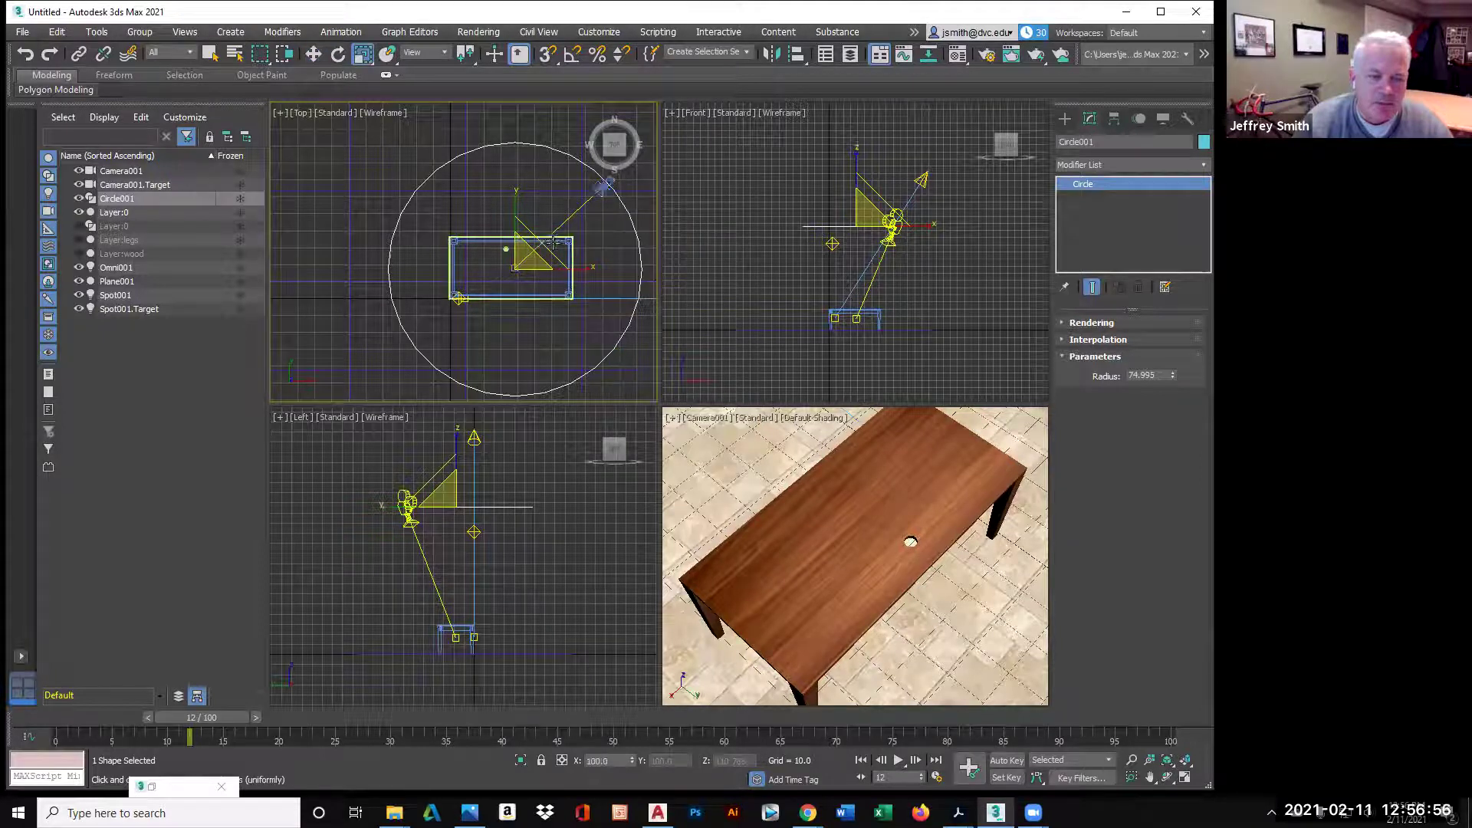
drag(536, 240, 577, 268)
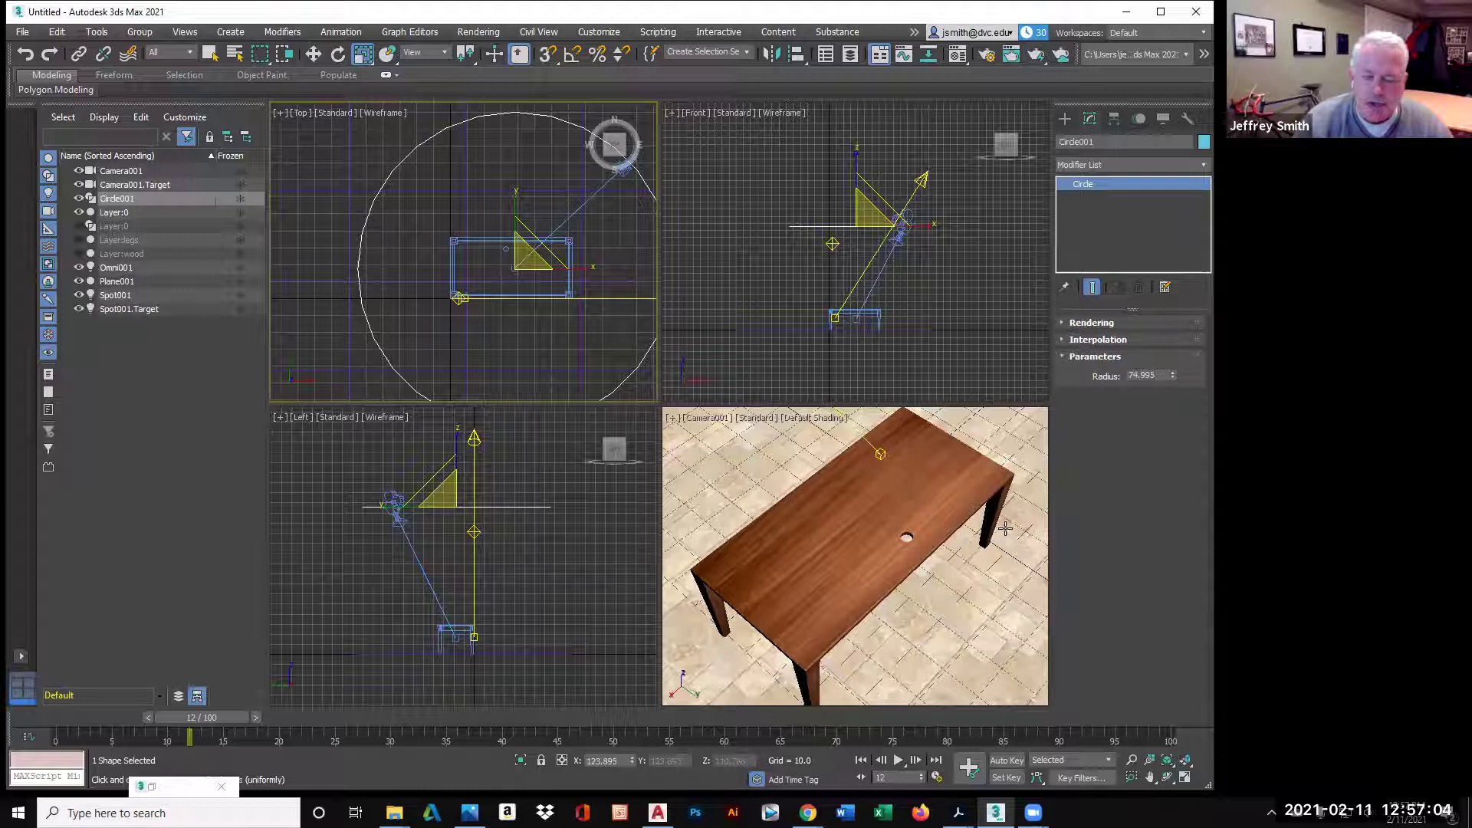
drag(556, 250, 568, 247)
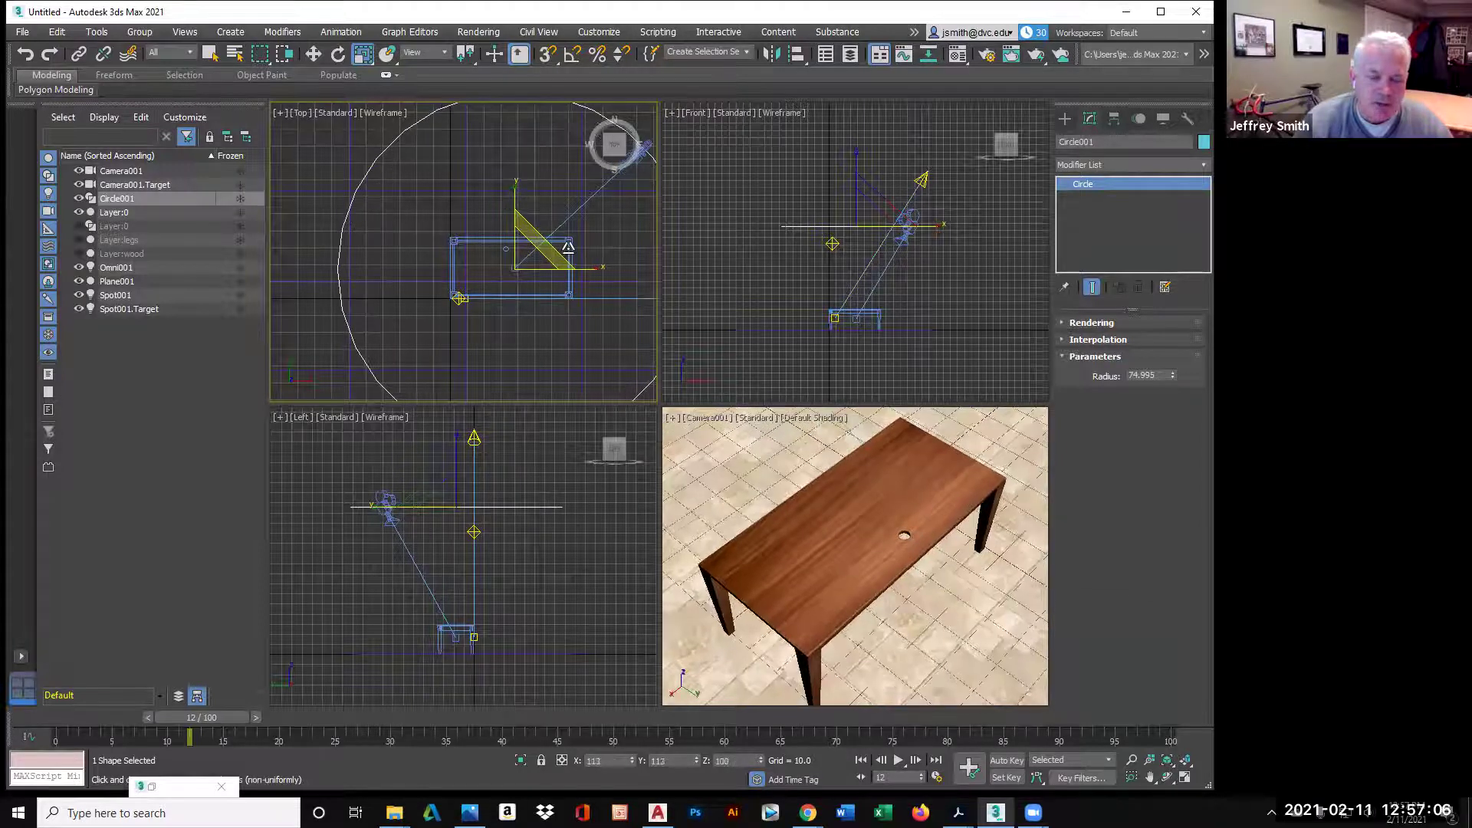
drag(886, 201, 888, 184)
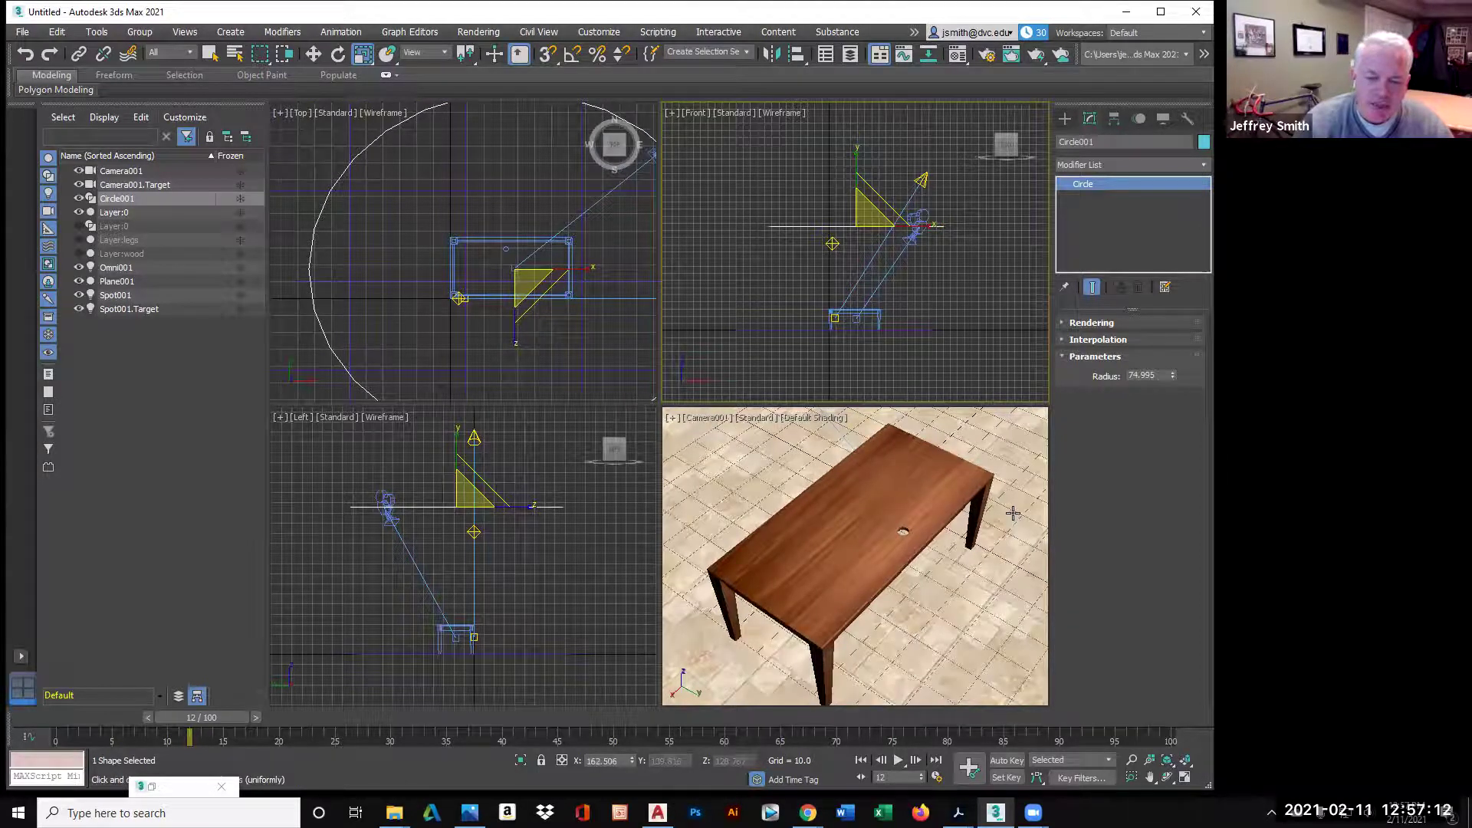
- Play the camera animation in the maximized Camera001 viewport and stop it at frame 64
click(1002, 480)
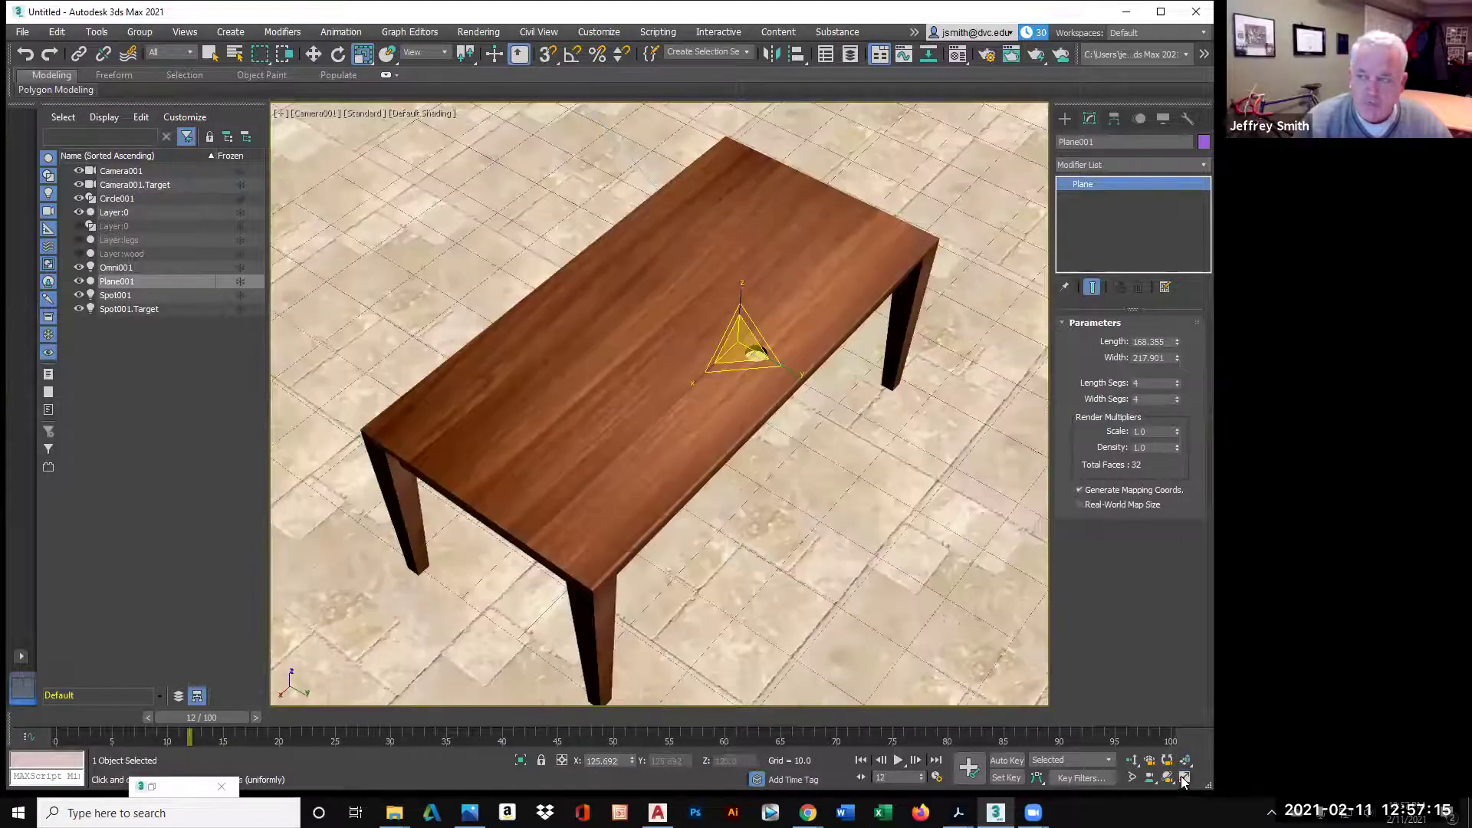
click(1184, 777)
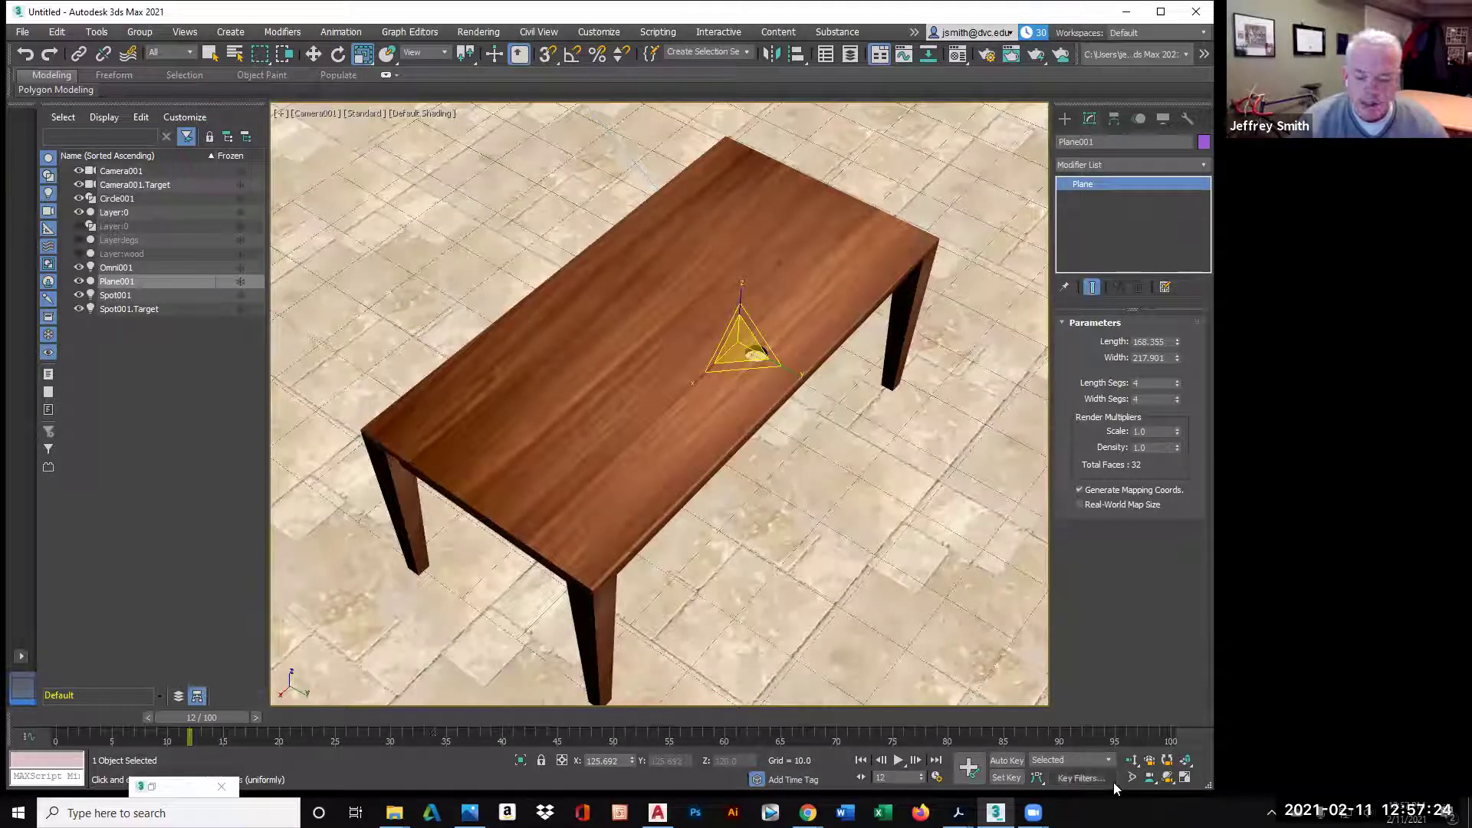
click(899, 760)
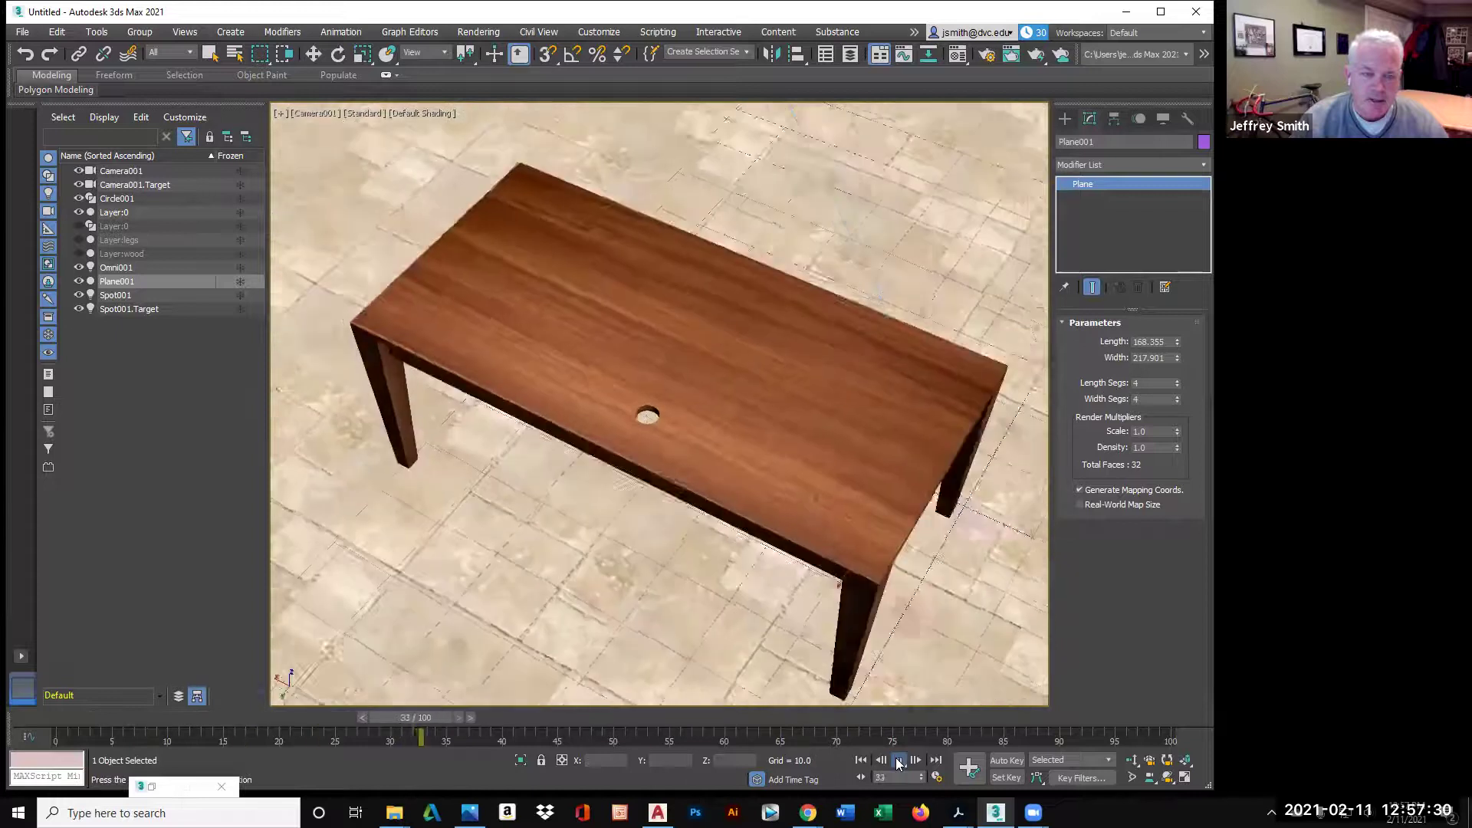
key(/)
key(r)
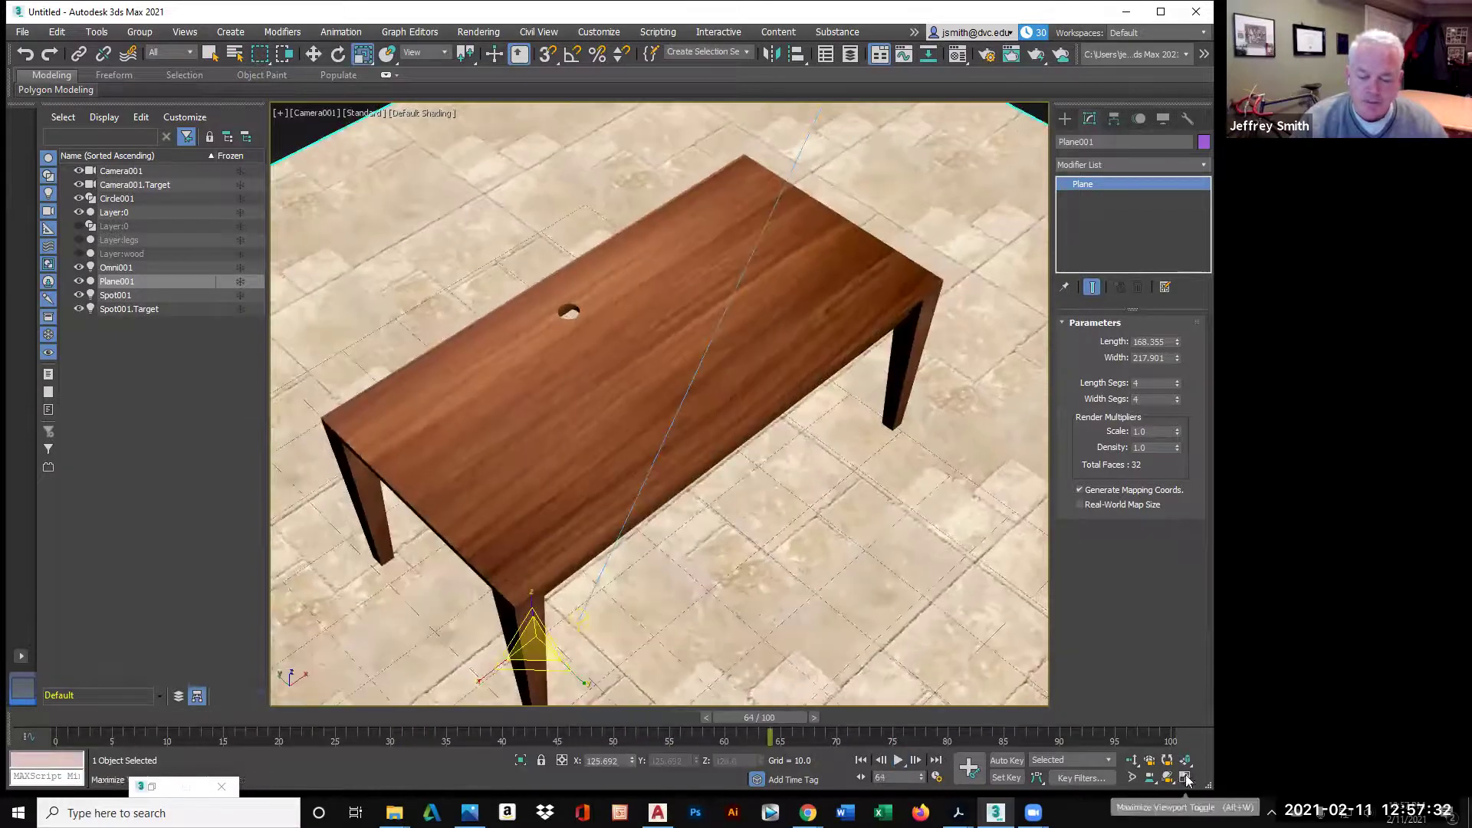
- Restore the four-viewport layout and scale the floor plane Plane001 up to about 173.2% so it fills the camera background
click(1185, 777)
click(553, 359)
scroll(553, 359, down, 4)
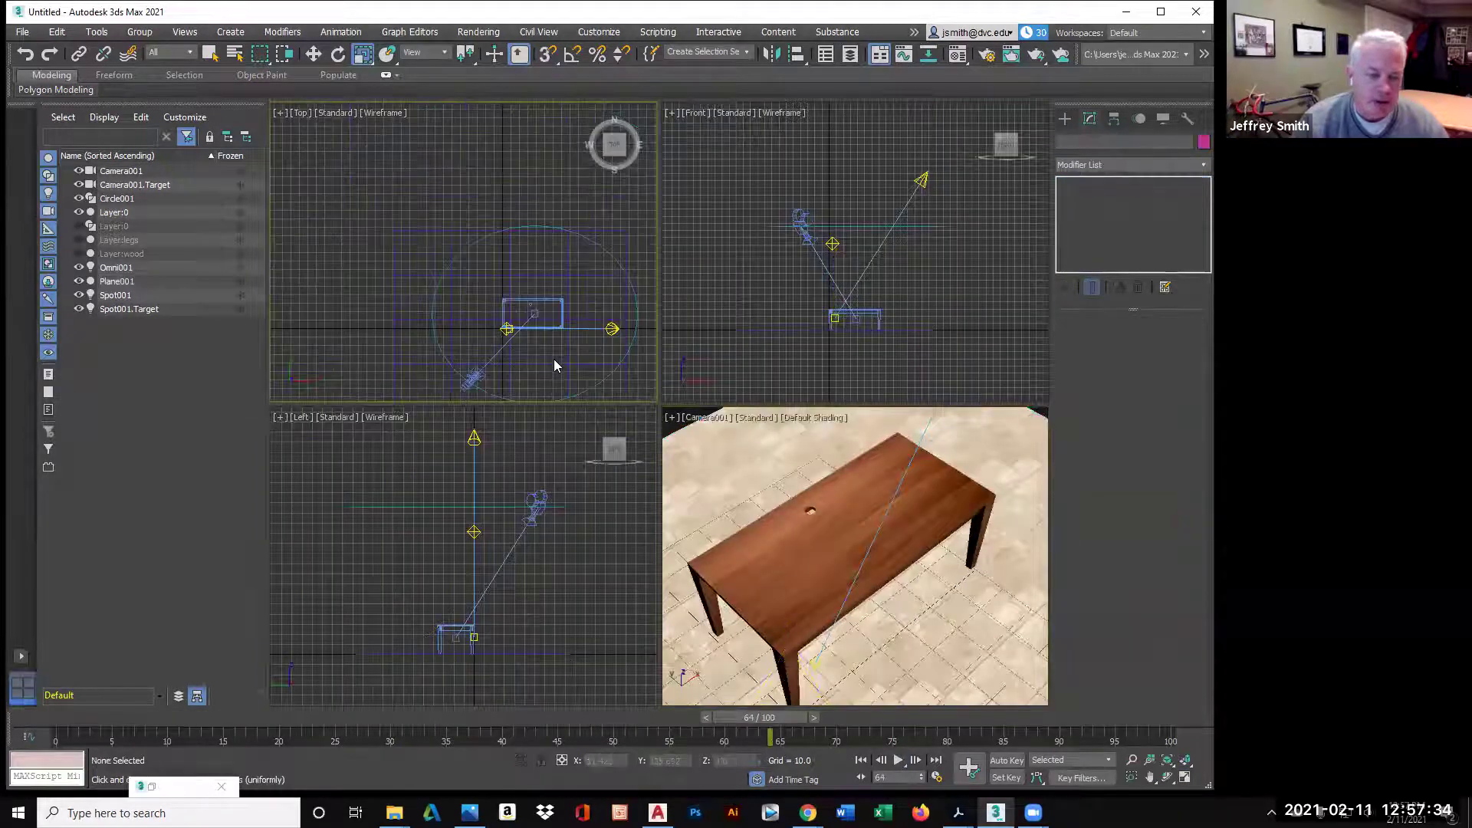
click(566, 347)
right_click(566, 346)
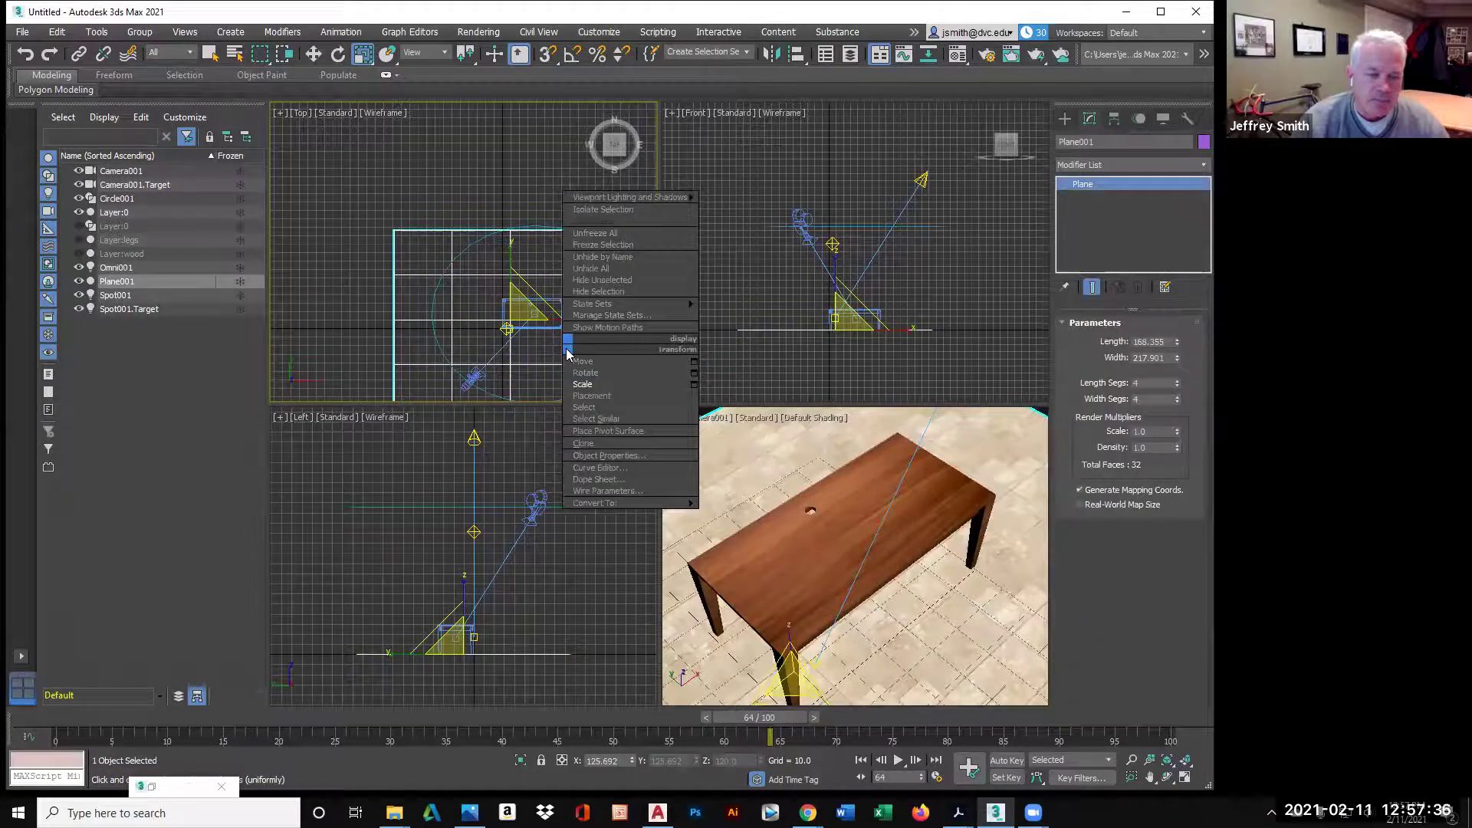
click(614, 384)
drag(535, 292, 559, 268)
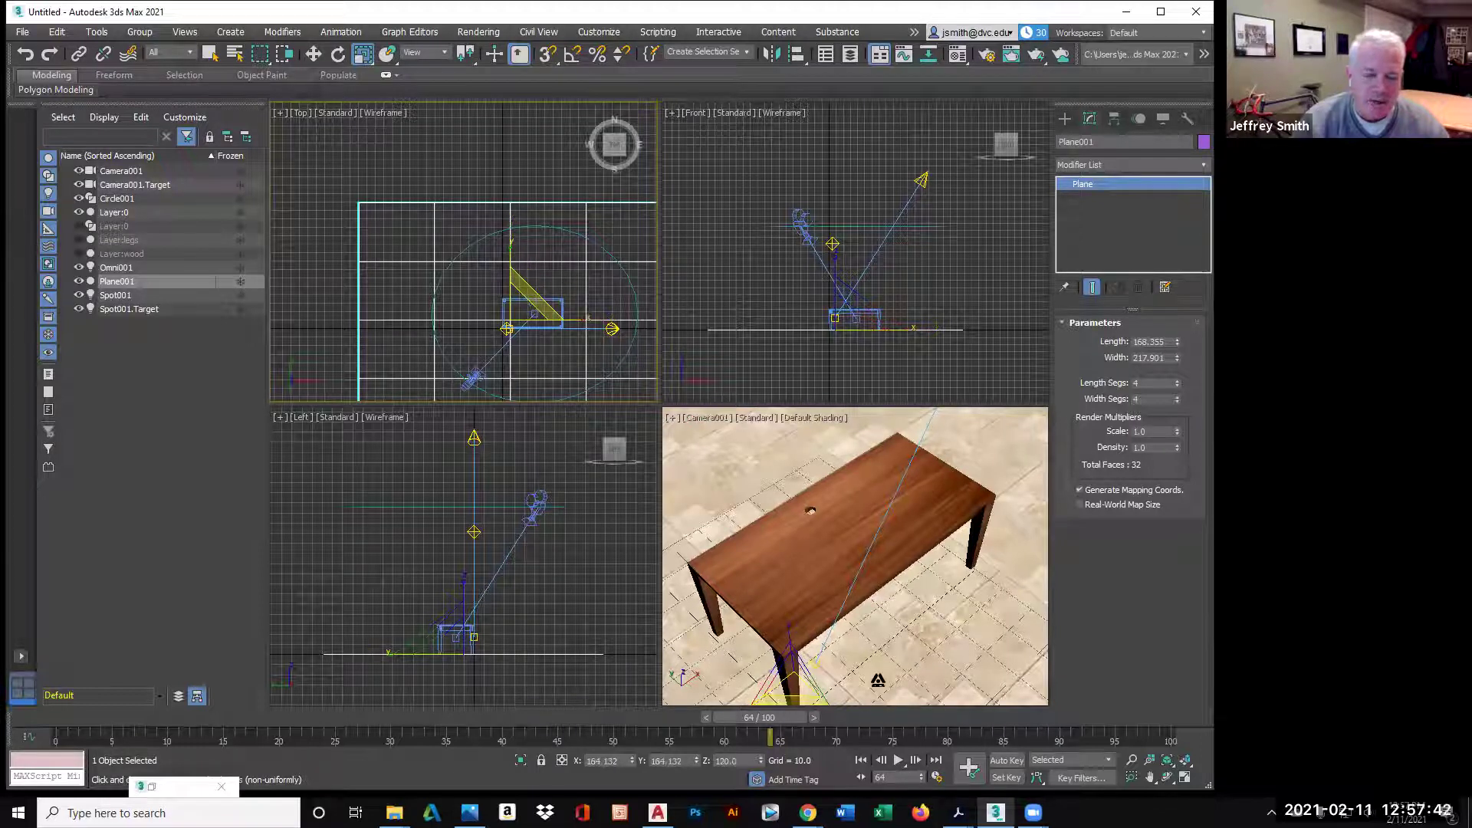
drag(536, 291, 537, 289)
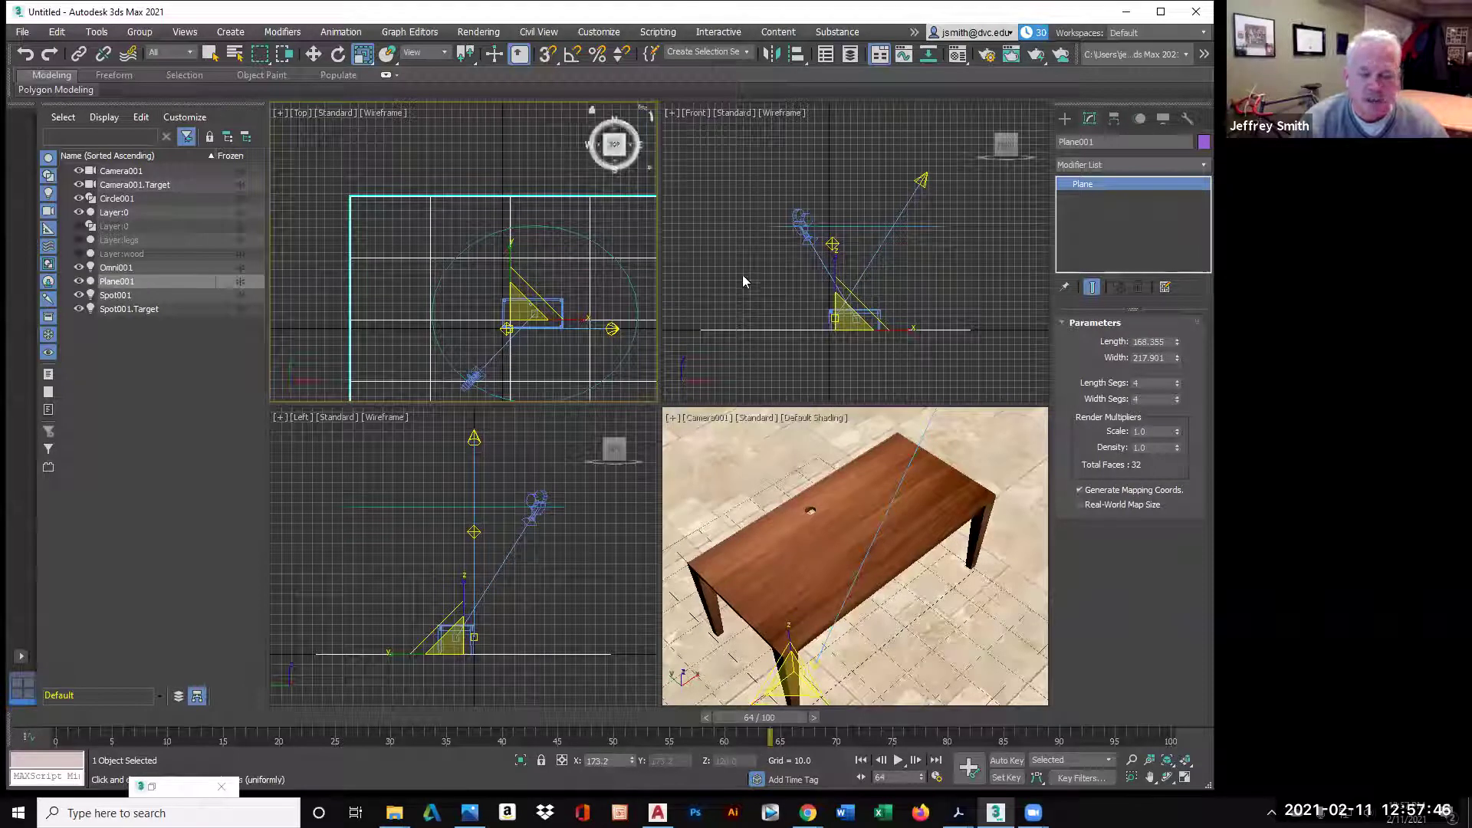
- Open the floor tile material's bitmap settings in the Material Editor and move the editor clear of the Camera001 view
click(959, 55)
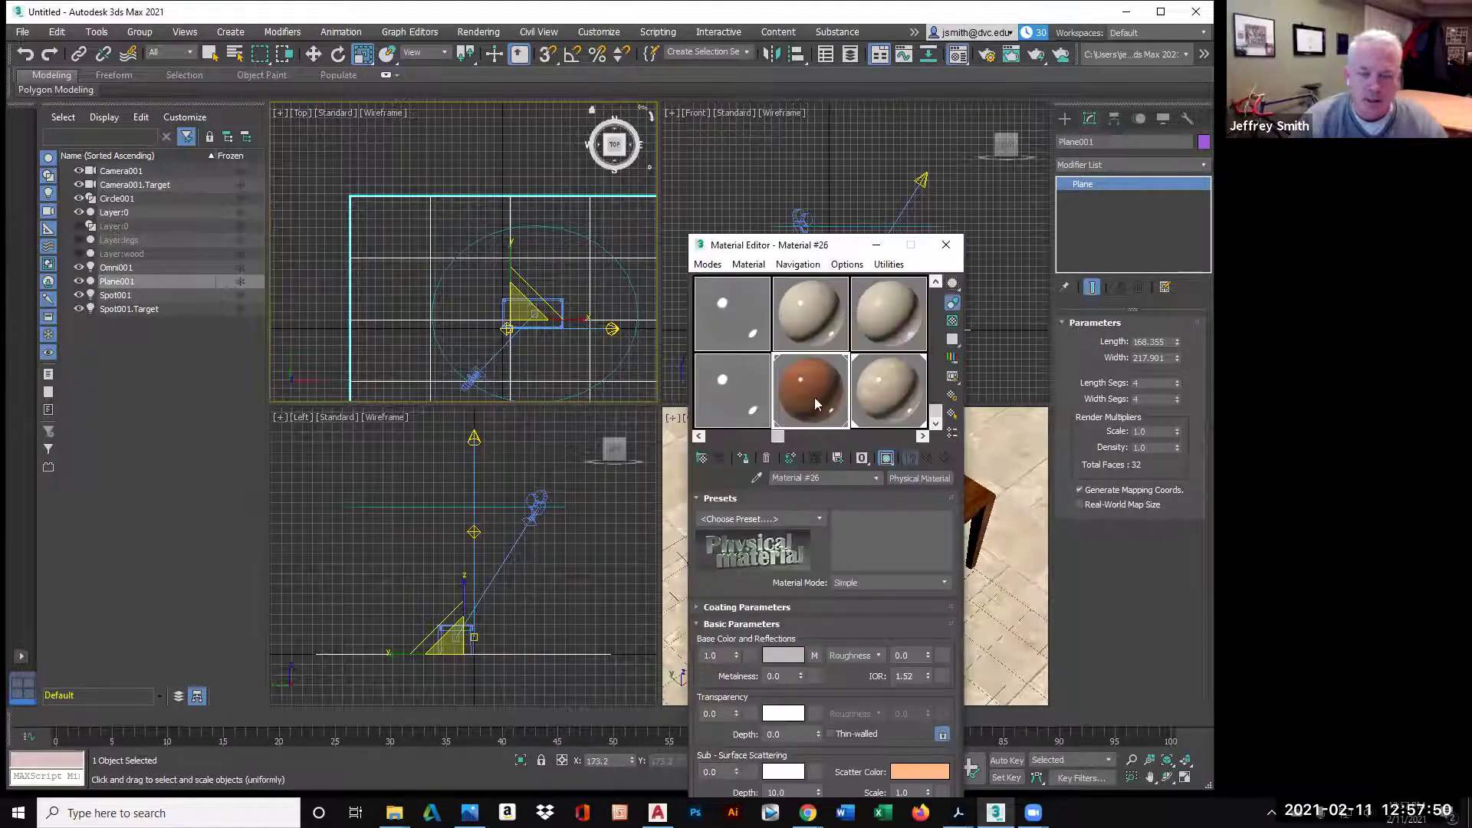
click(907, 397)
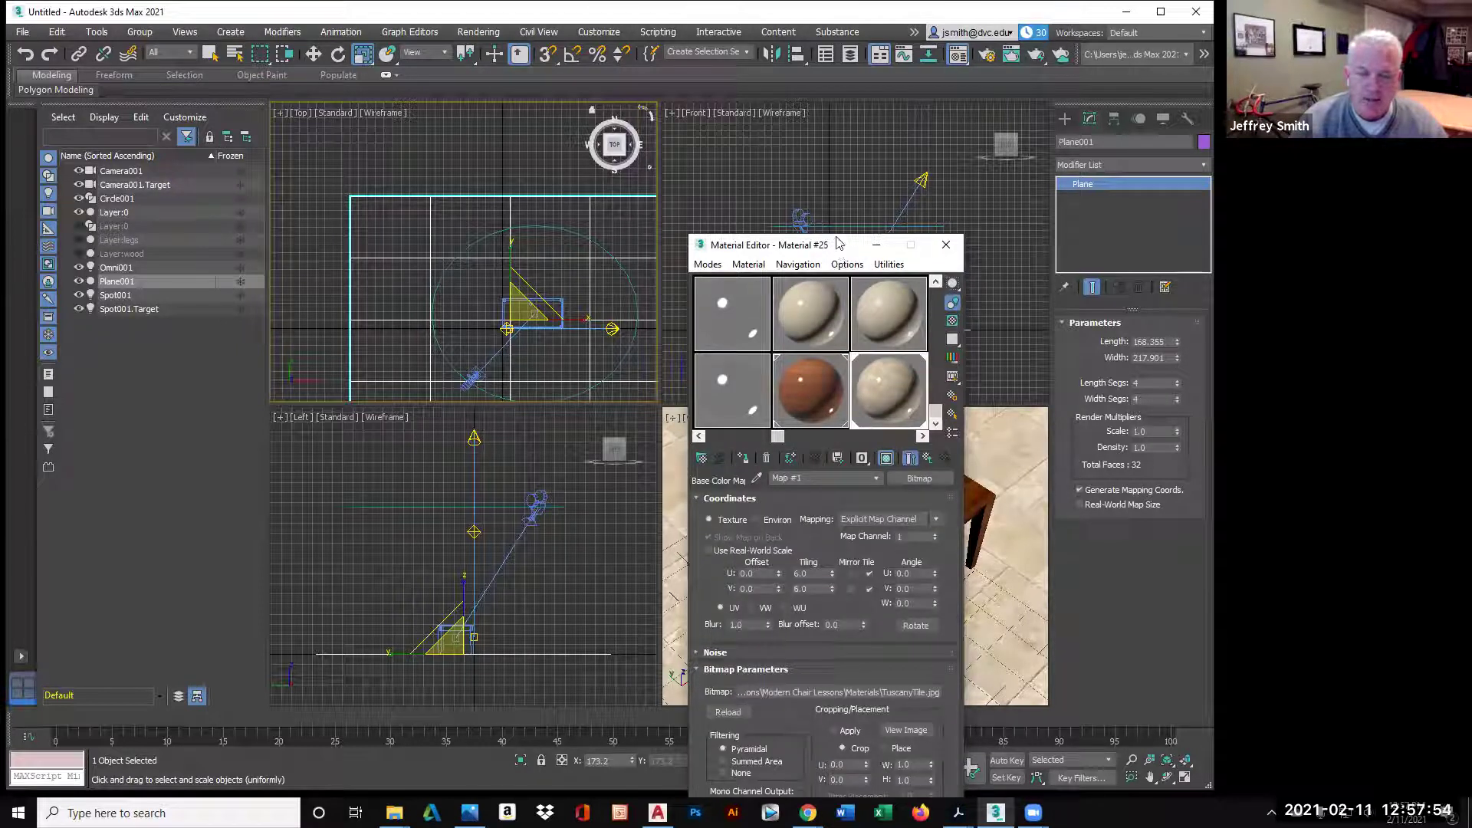
drag(827, 245, 346, 143)
- Set the floor tile bitmap's U and V tiling to 5.0
text(5)
key(Return)
text(5)
key(Tab)
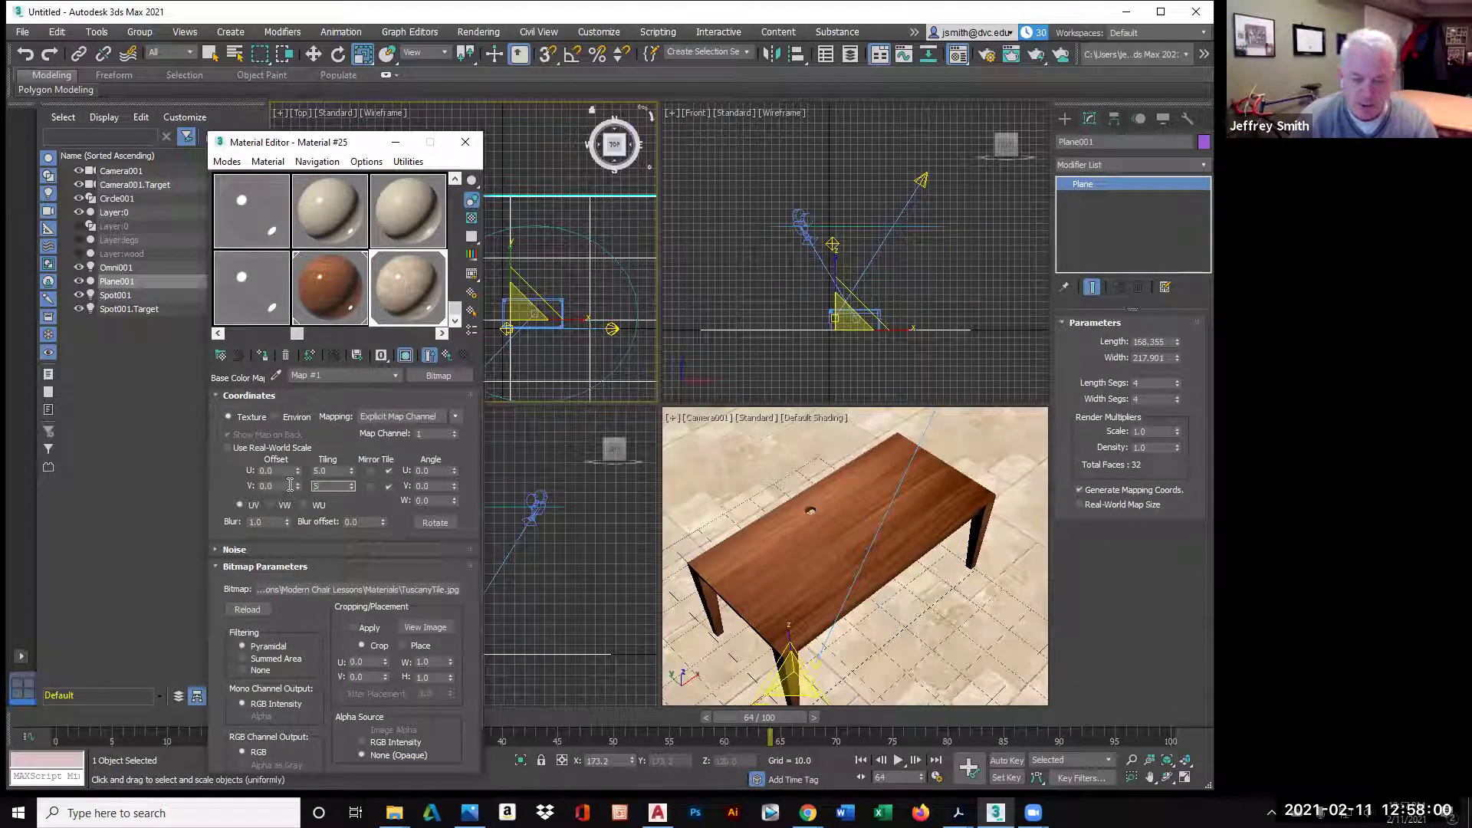
key(Return)
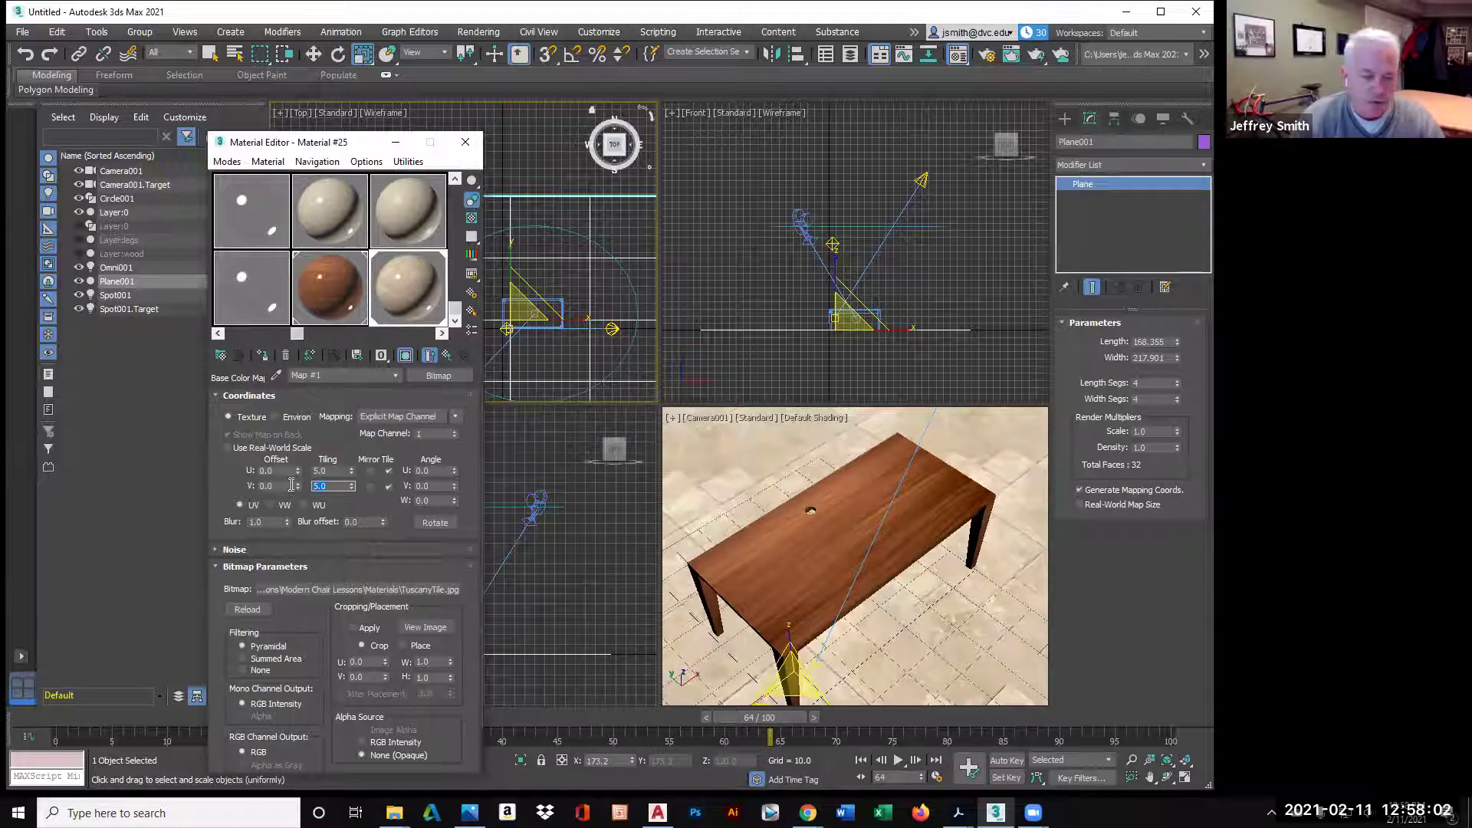
- Set the floor tile bitmap's U and V tiling to 7.0 and minimize the Material Editor
click(322, 472)
text(7)
key(Tab)
text(7)
click(337, 472)
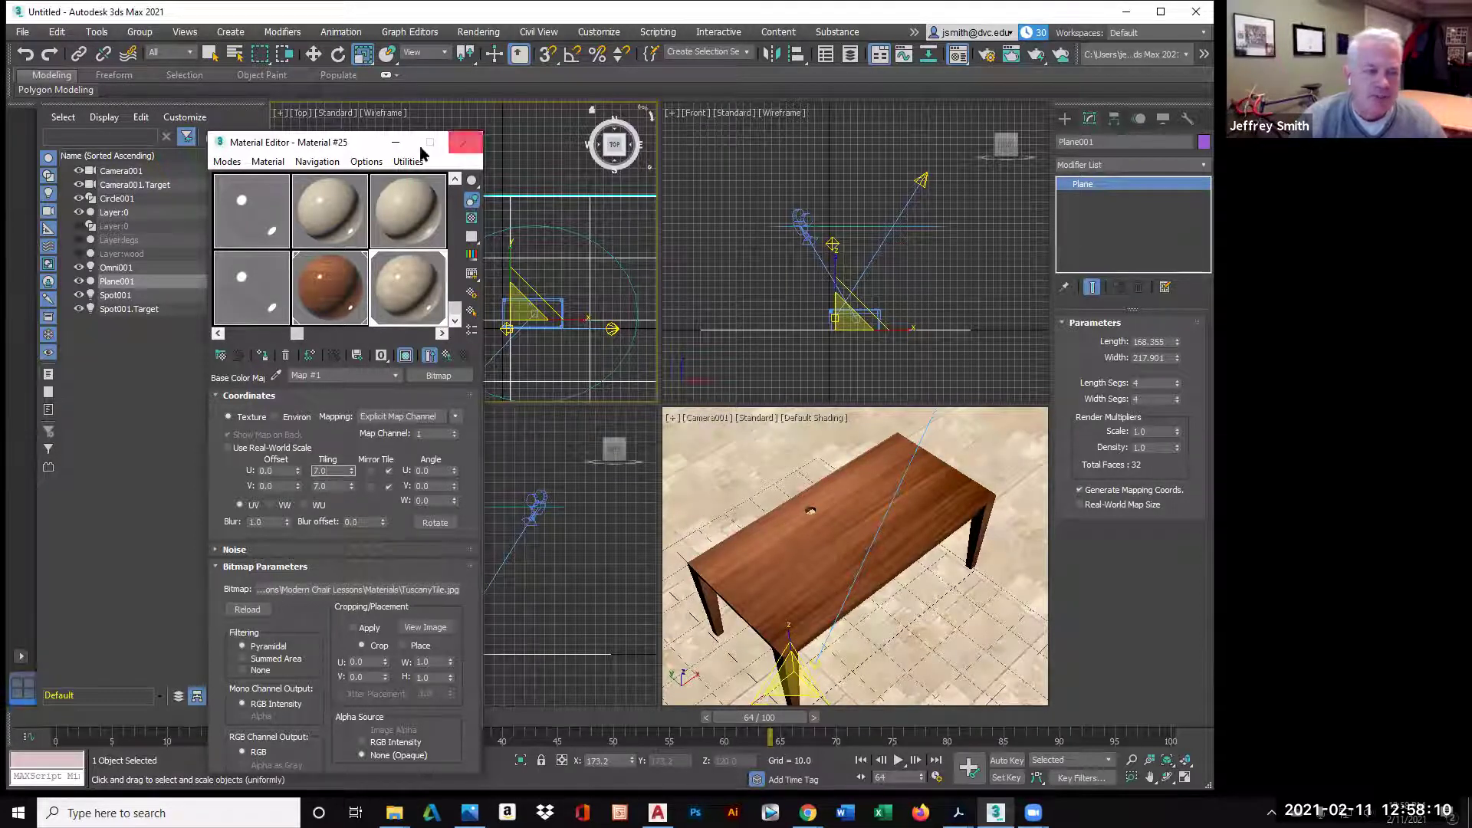
click(395, 142)
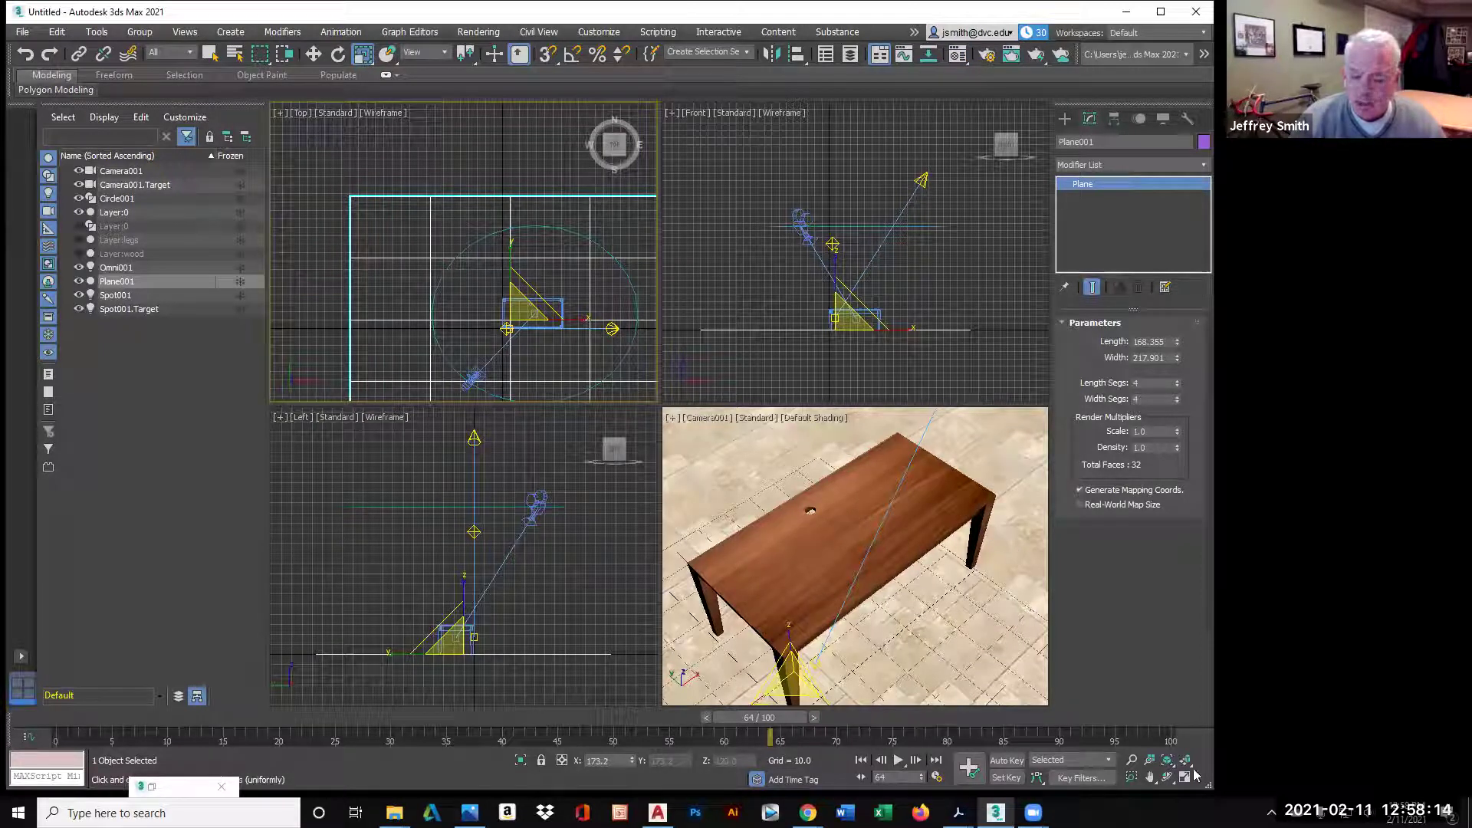
- Maximize the Camera001 viewport and open Render Setup
right_click(845, 425)
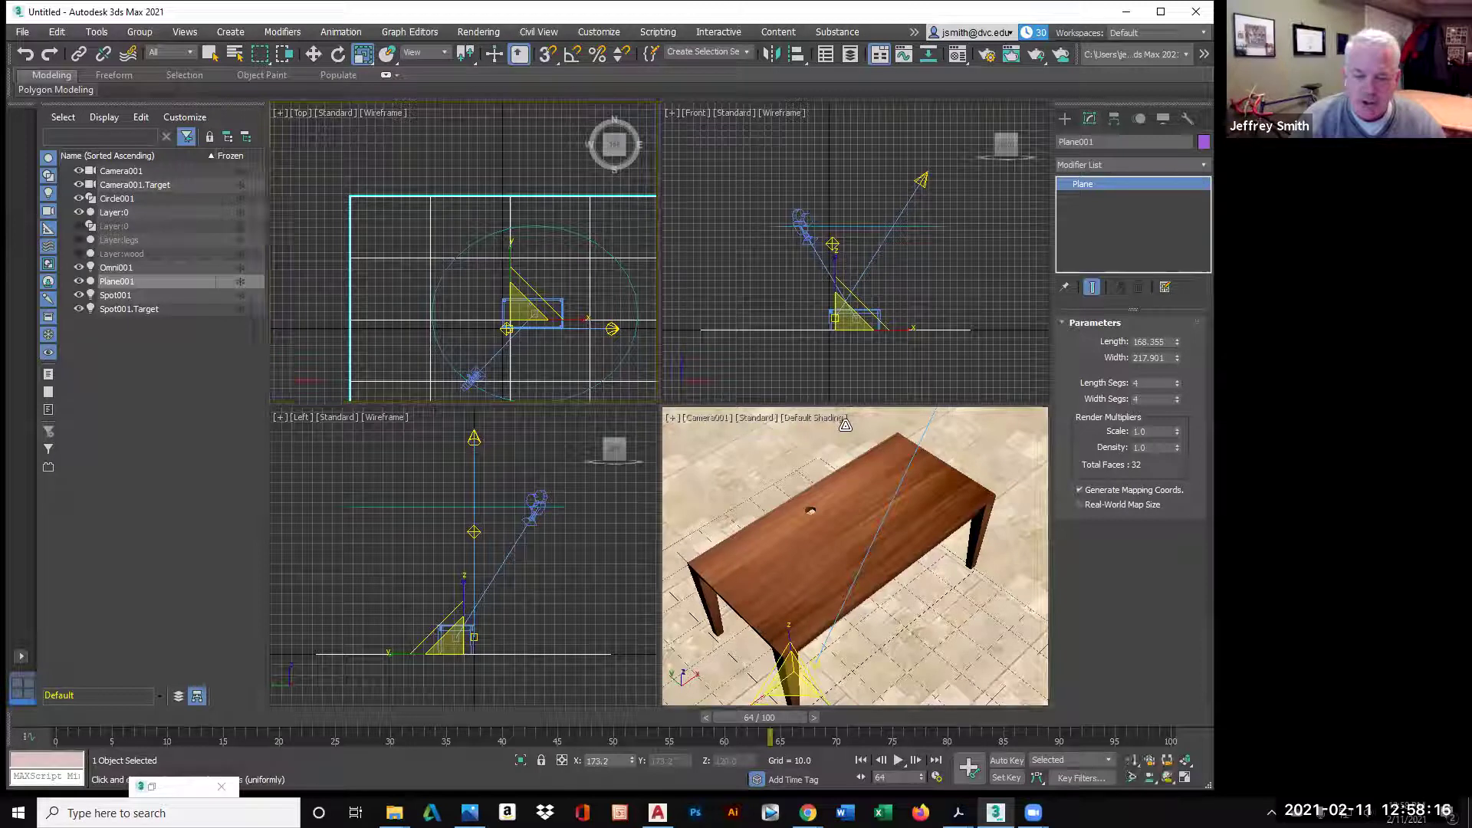
click(1185, 778)
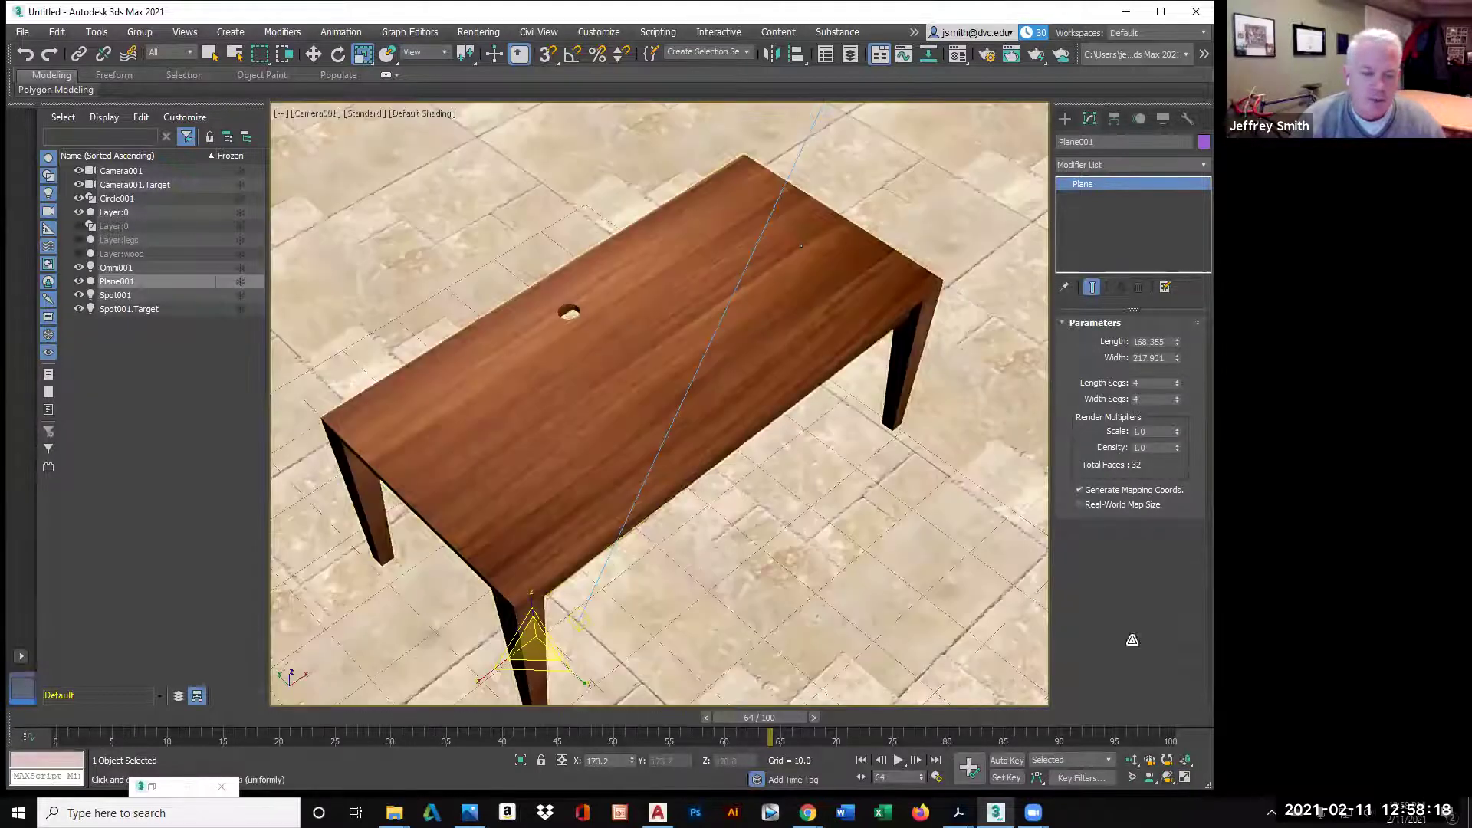
click(988, 55)
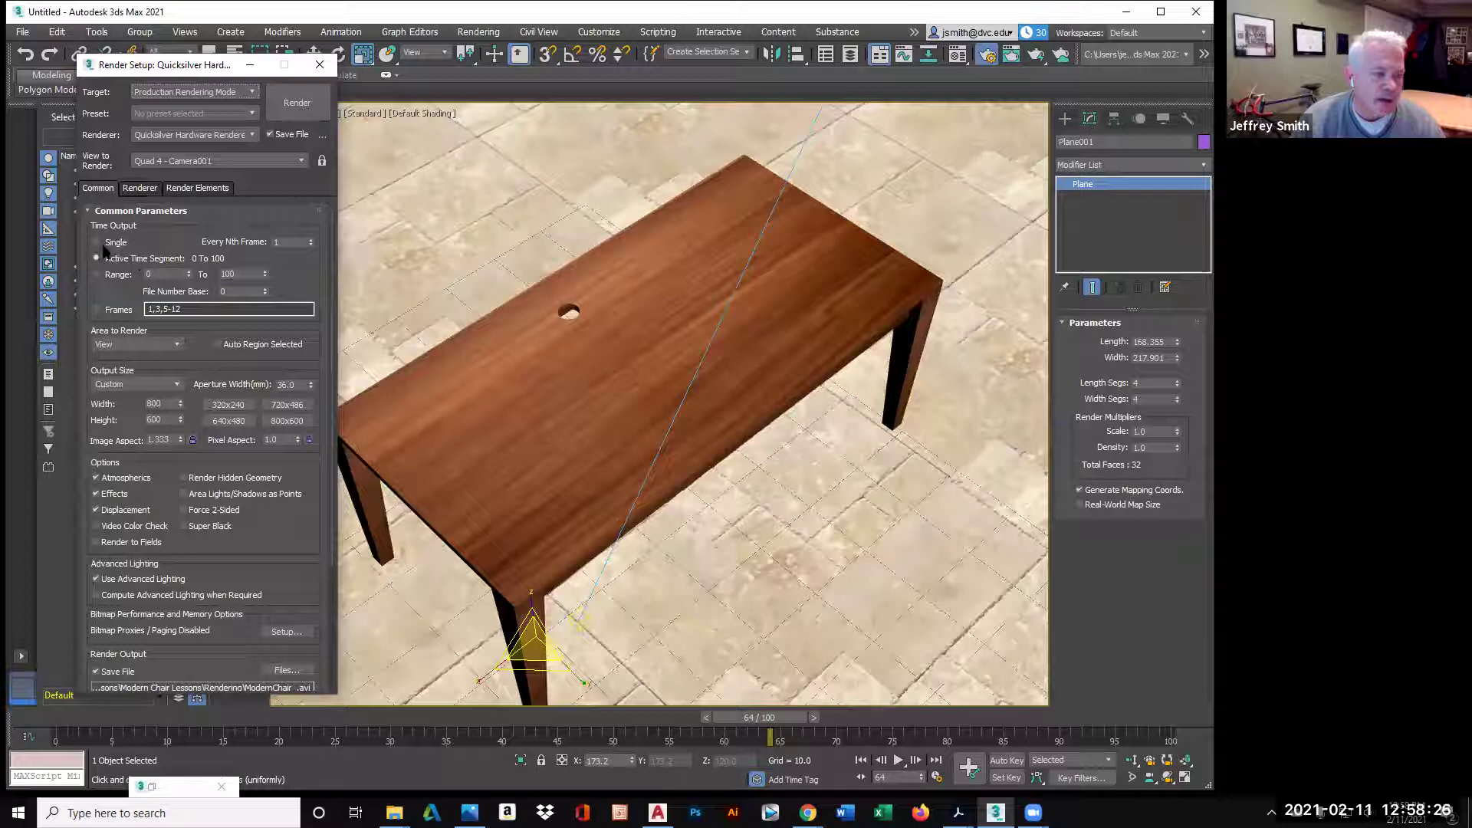
- Open the render output file settings and change the save format to JPEG
scroll(304, 585, down, 2)
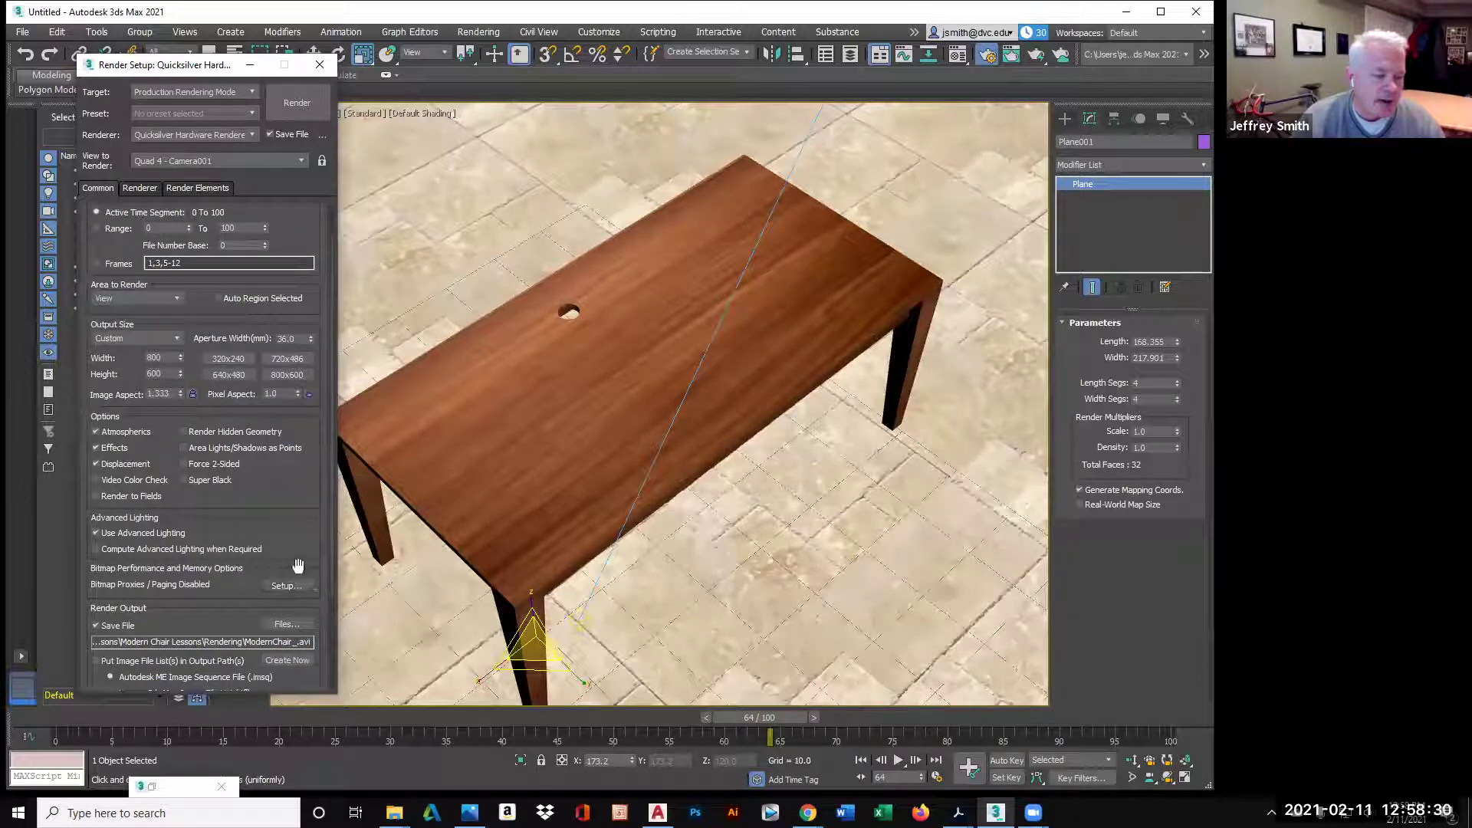
scroll(298, 568, down, 1)
click(299, 600)
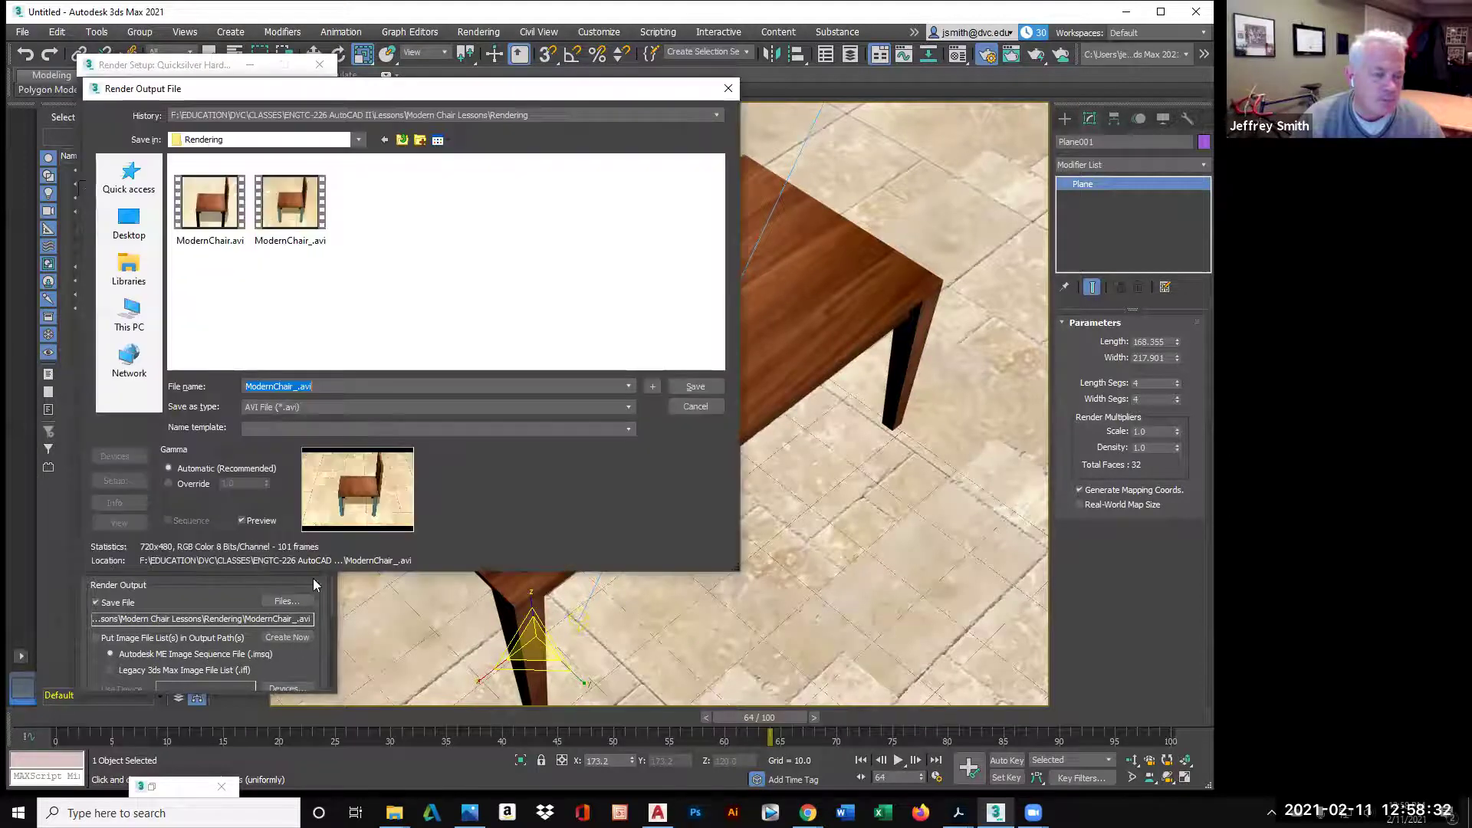
click(360, 386)
click(627, 386)
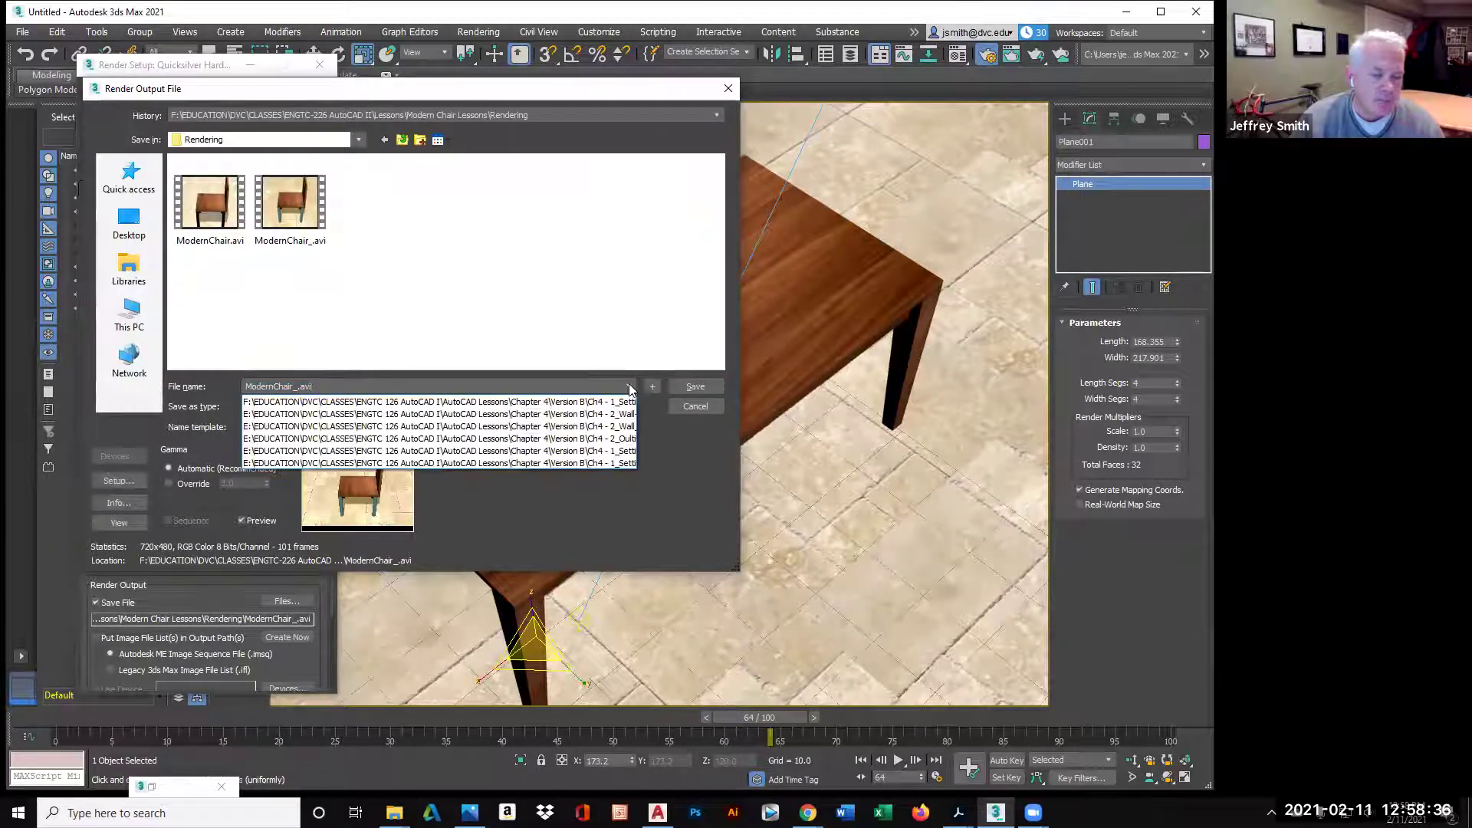
click(629, 388)
click(381, 408)
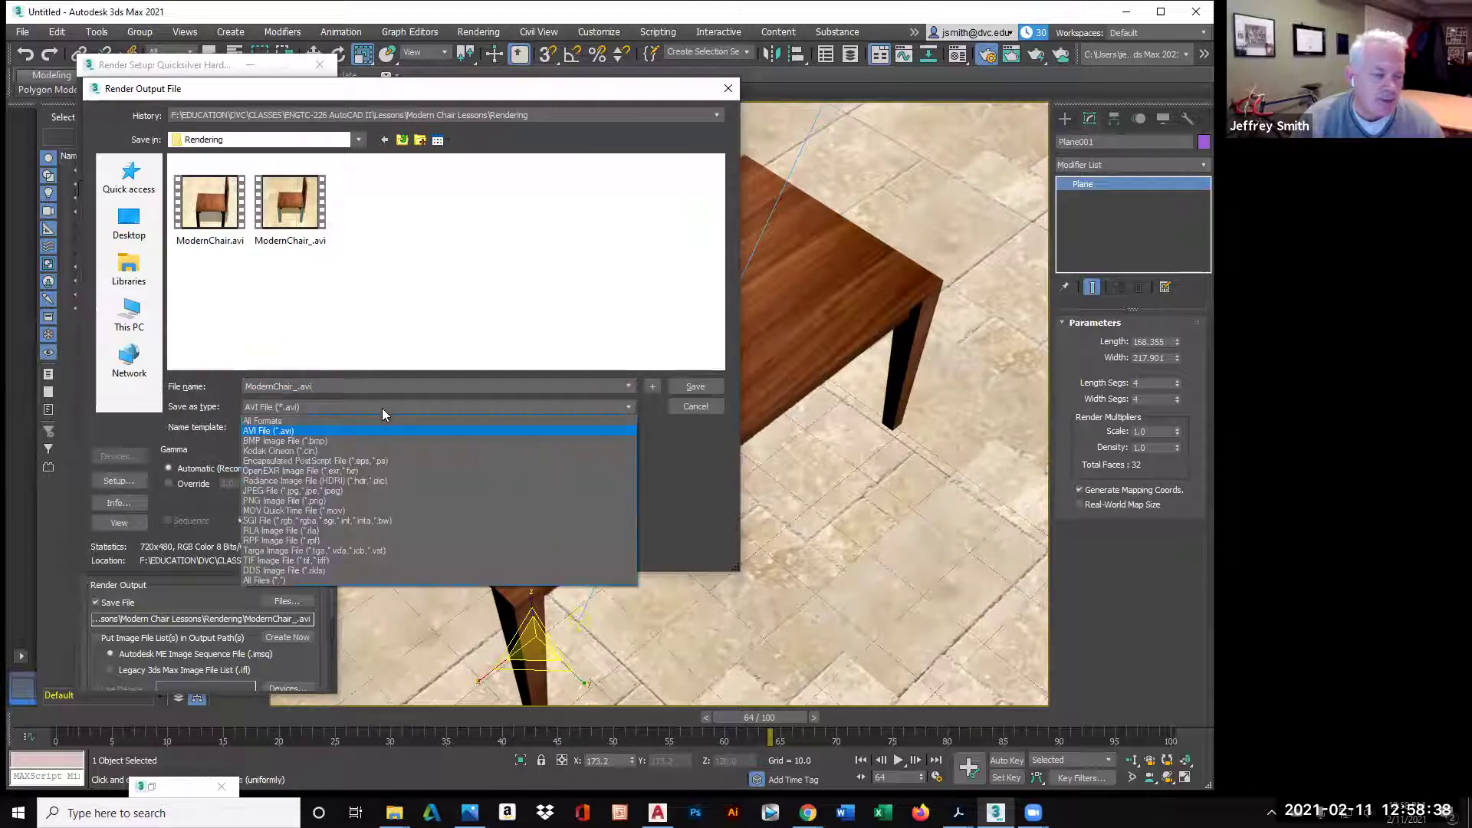
click(366, 491)
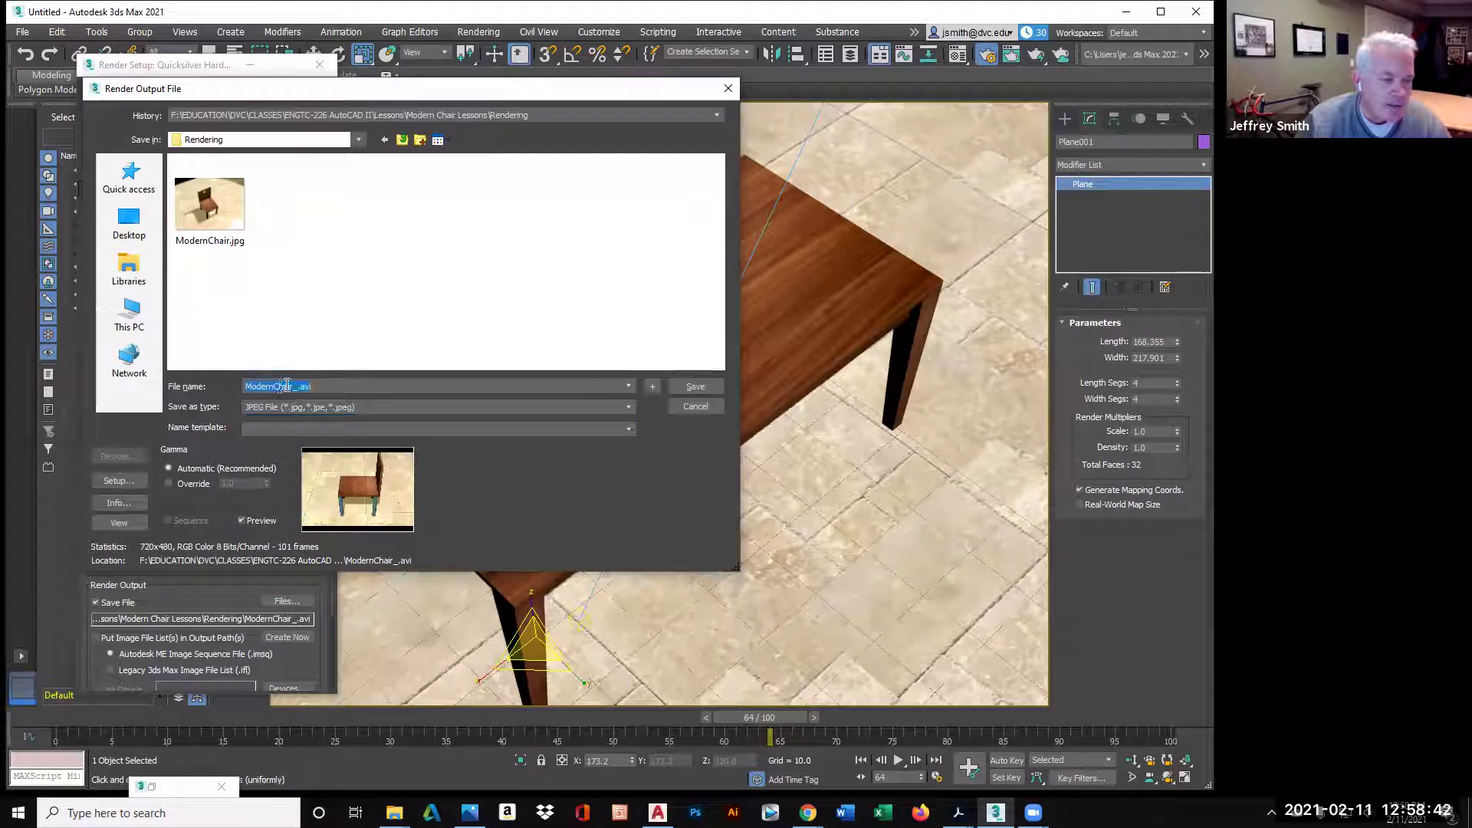
- Replace "ModernChair" in the render output file name with "table"
key(shift+Left)
key(shift+Left)
key(shift+Left)
key(shift+Left)
key(shift+Left)
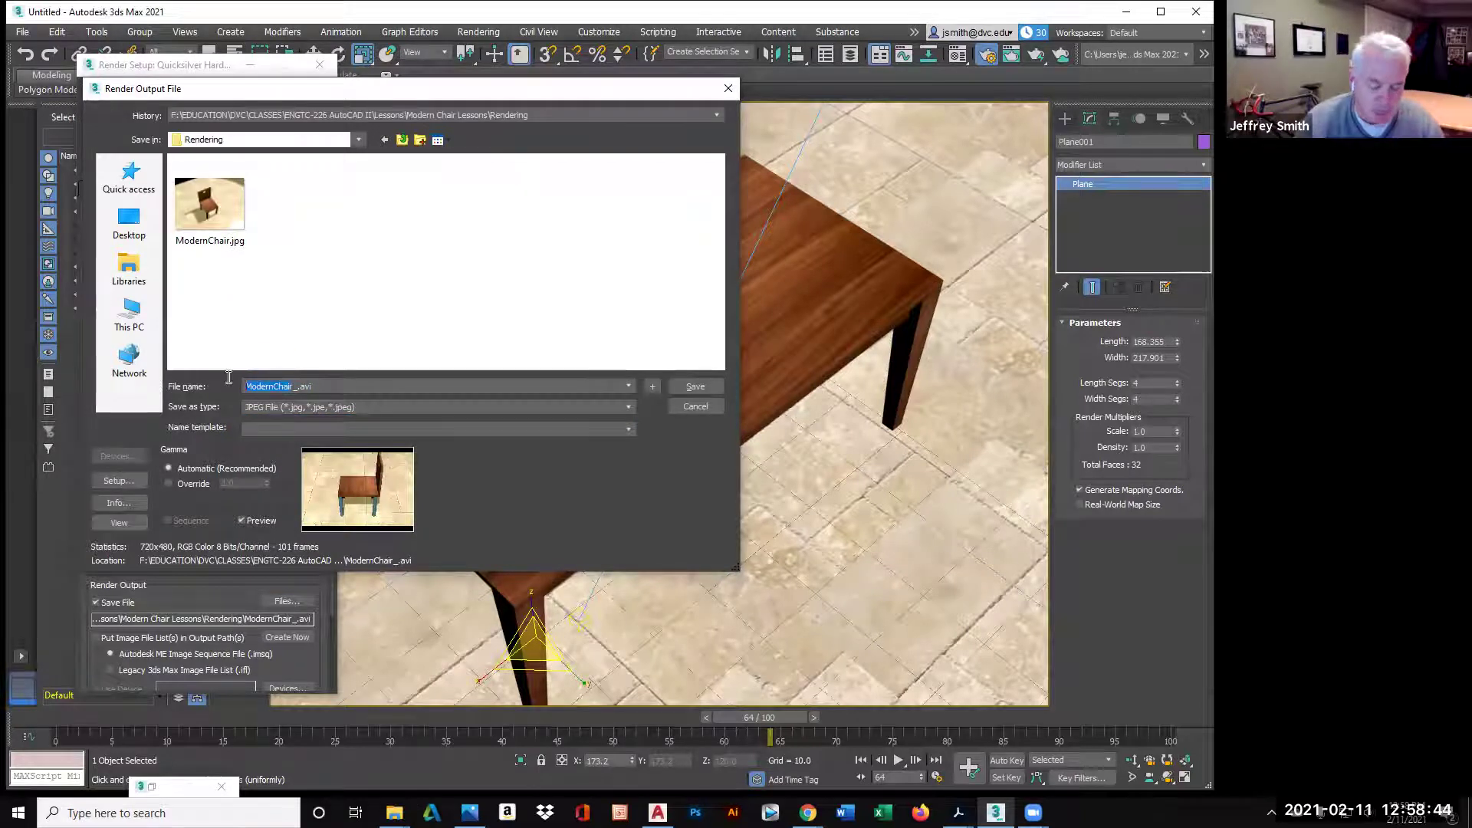
text(table)
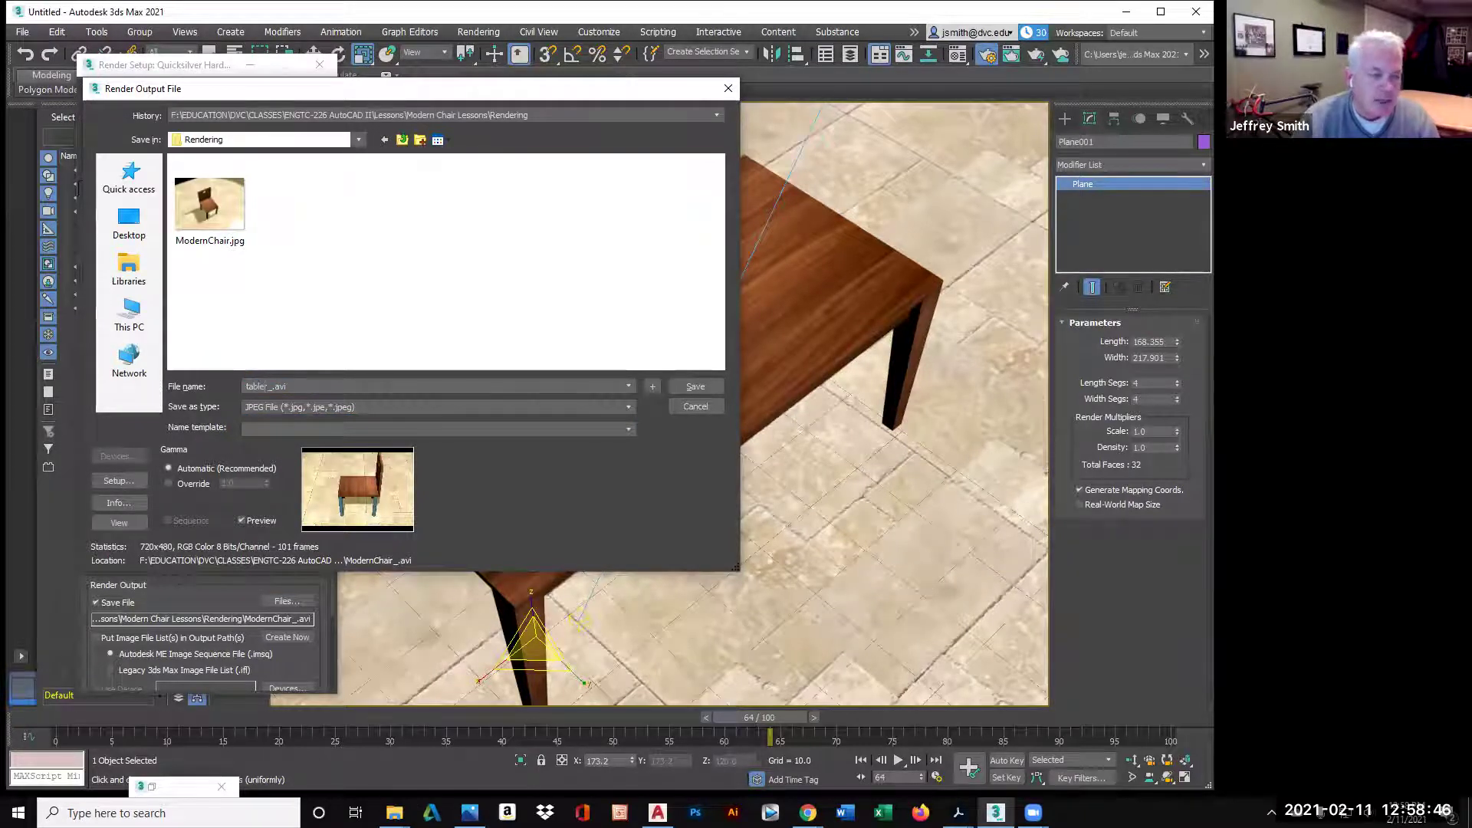
- Change the render output location to the Wood Table Lessons folder inside Lessons
click(402, 139)
click(402, 139)
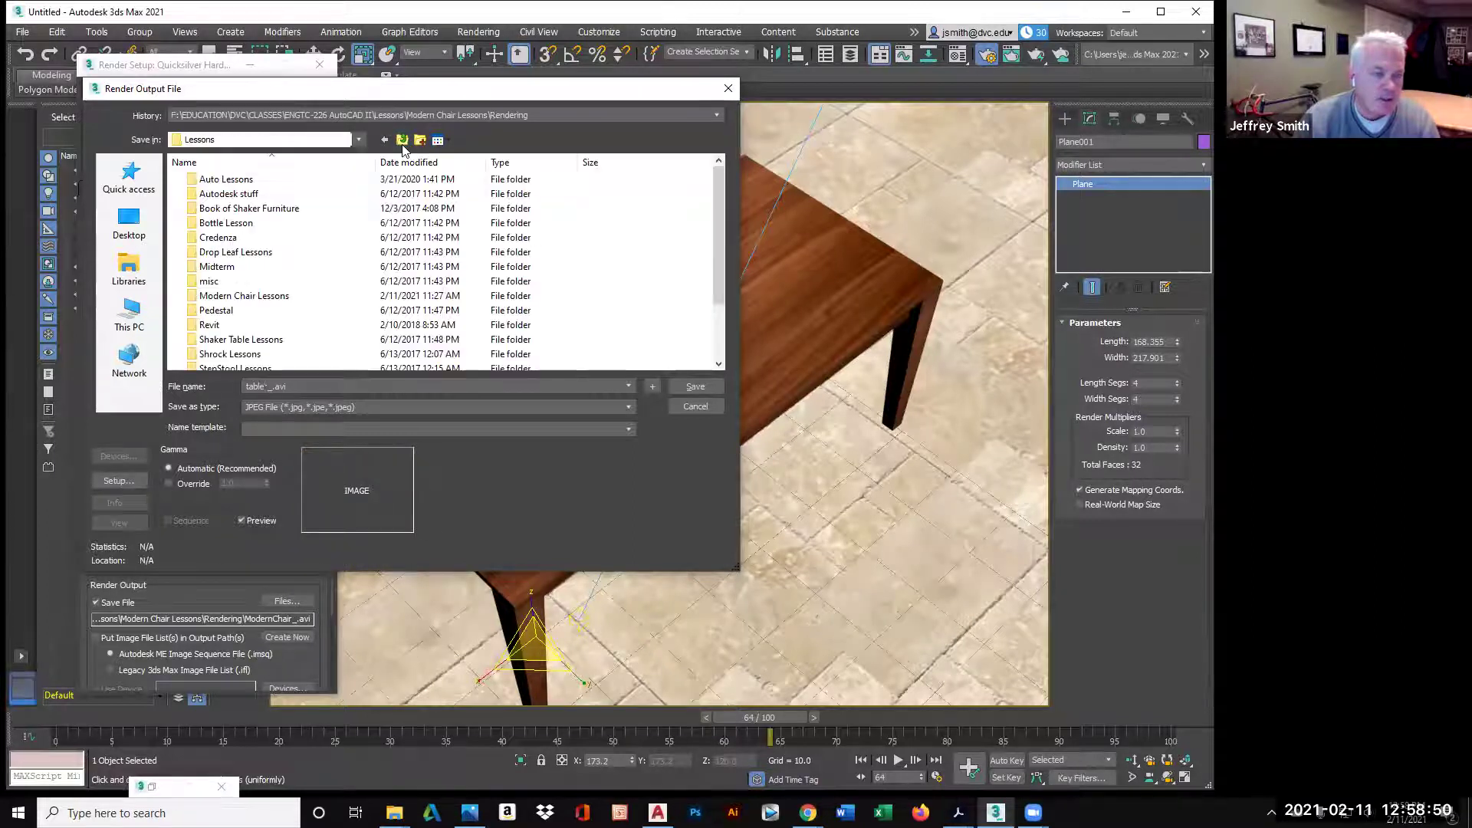
scroll(299, 284, down, 2)
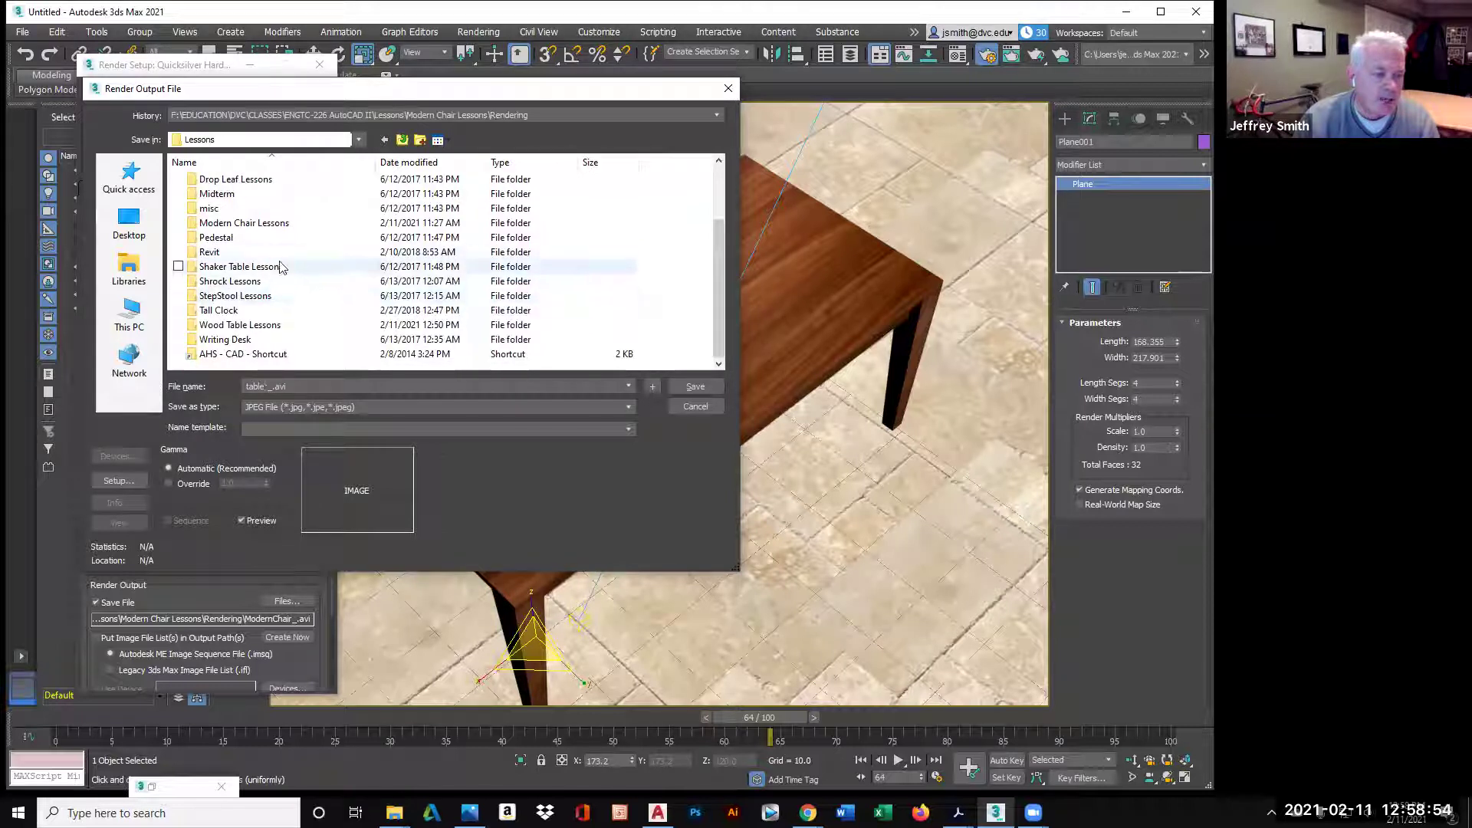
scroll(283, 269, up, 1)
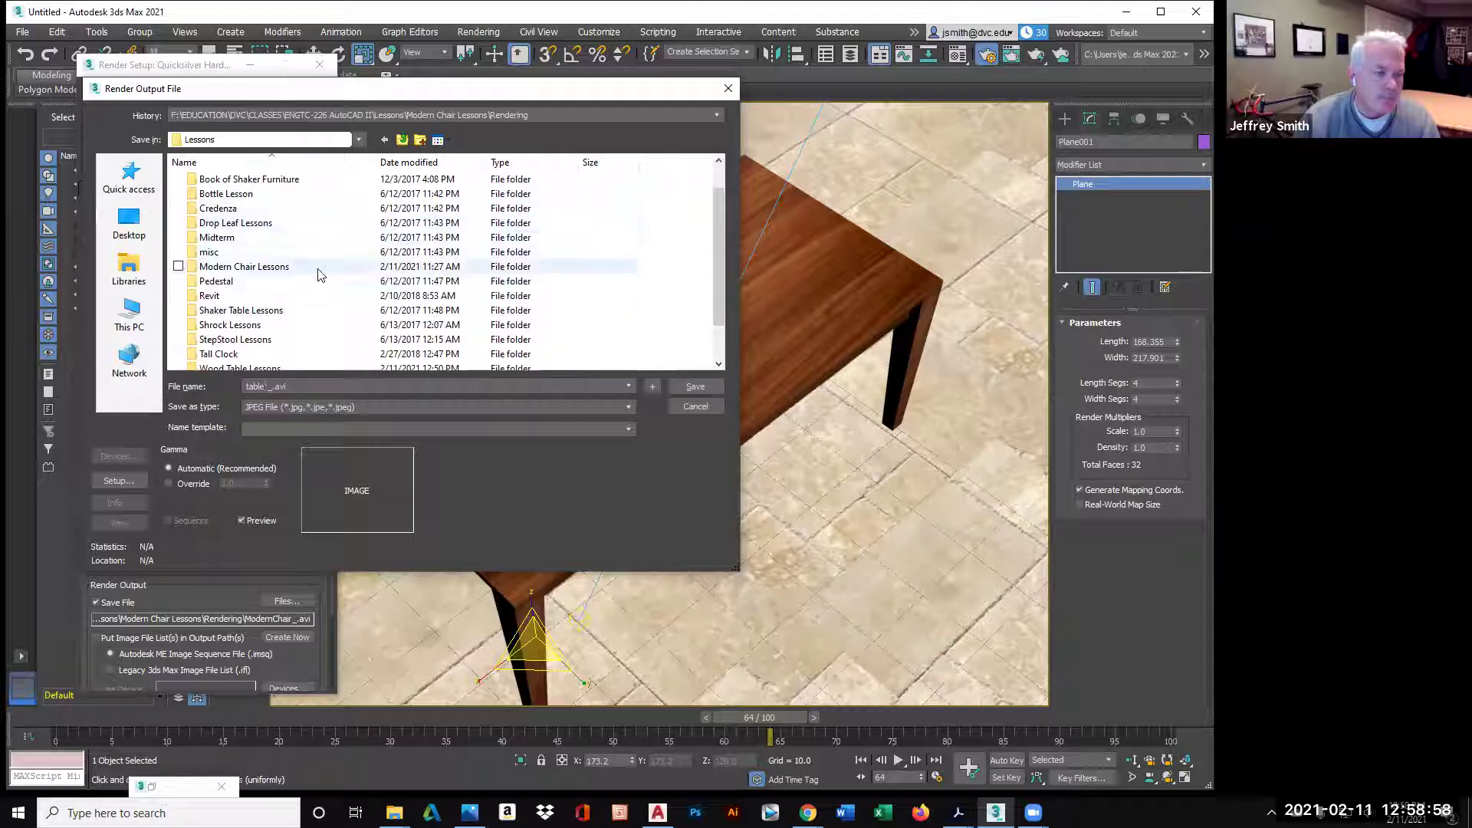
scroll(320, 295, down, 1)
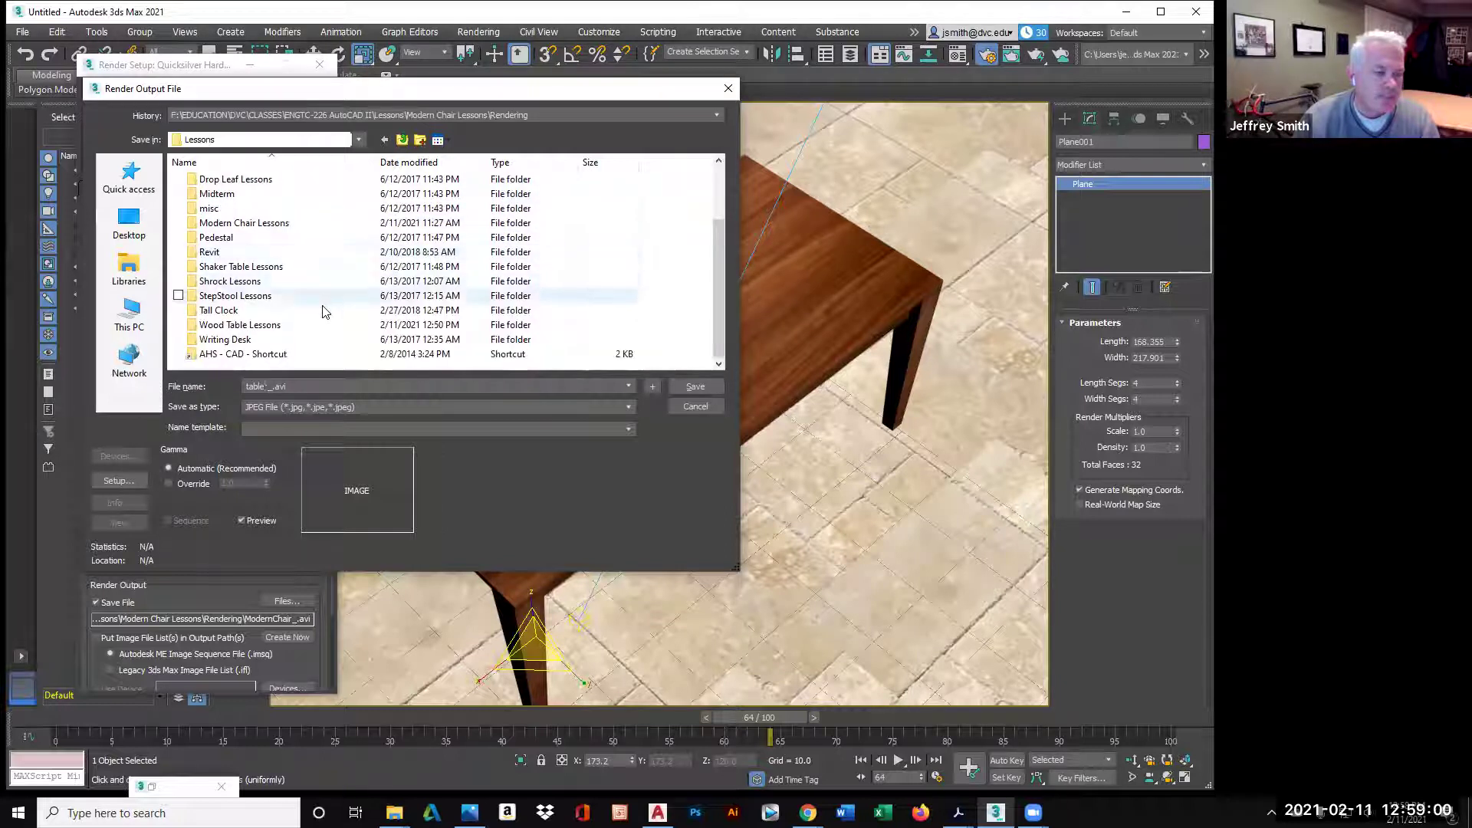
click(322, 325)
double_click(322, 326)
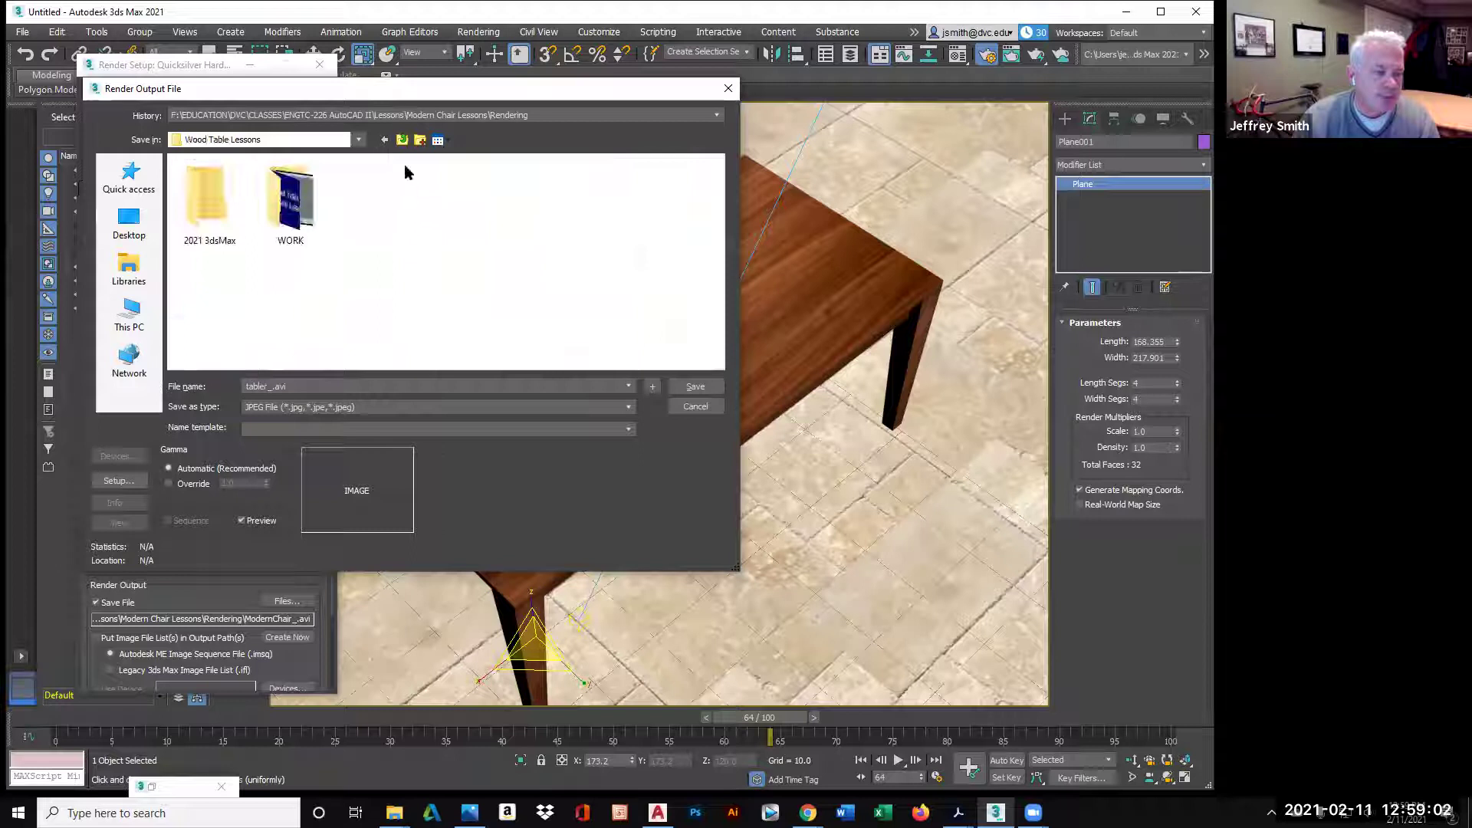
- Create a new folder named "Renderings" inside the Wood Table Lessons folder
click(419, 139)
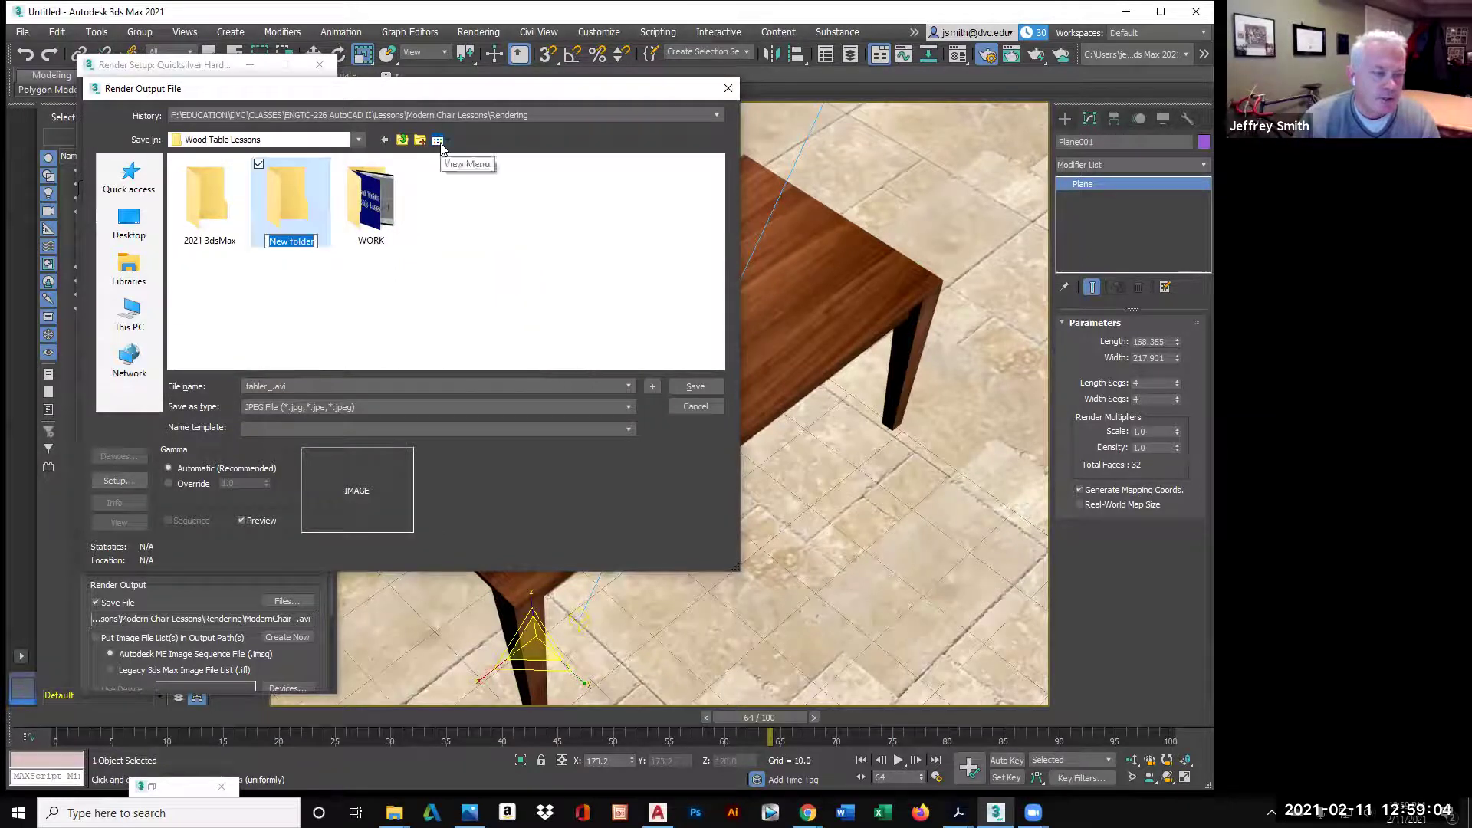
text(Renders)
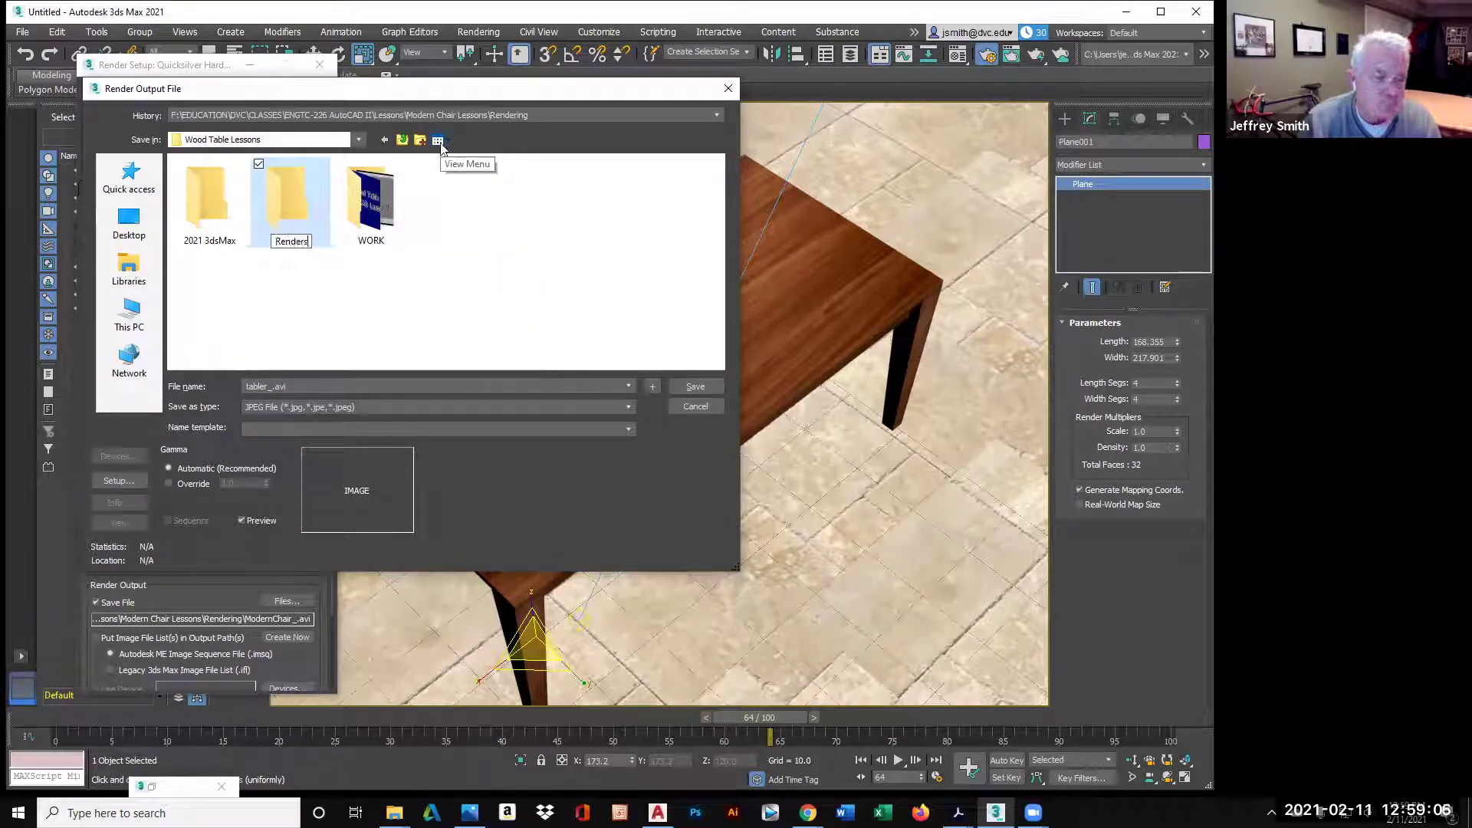
key(BackSpace)
text(ngs)
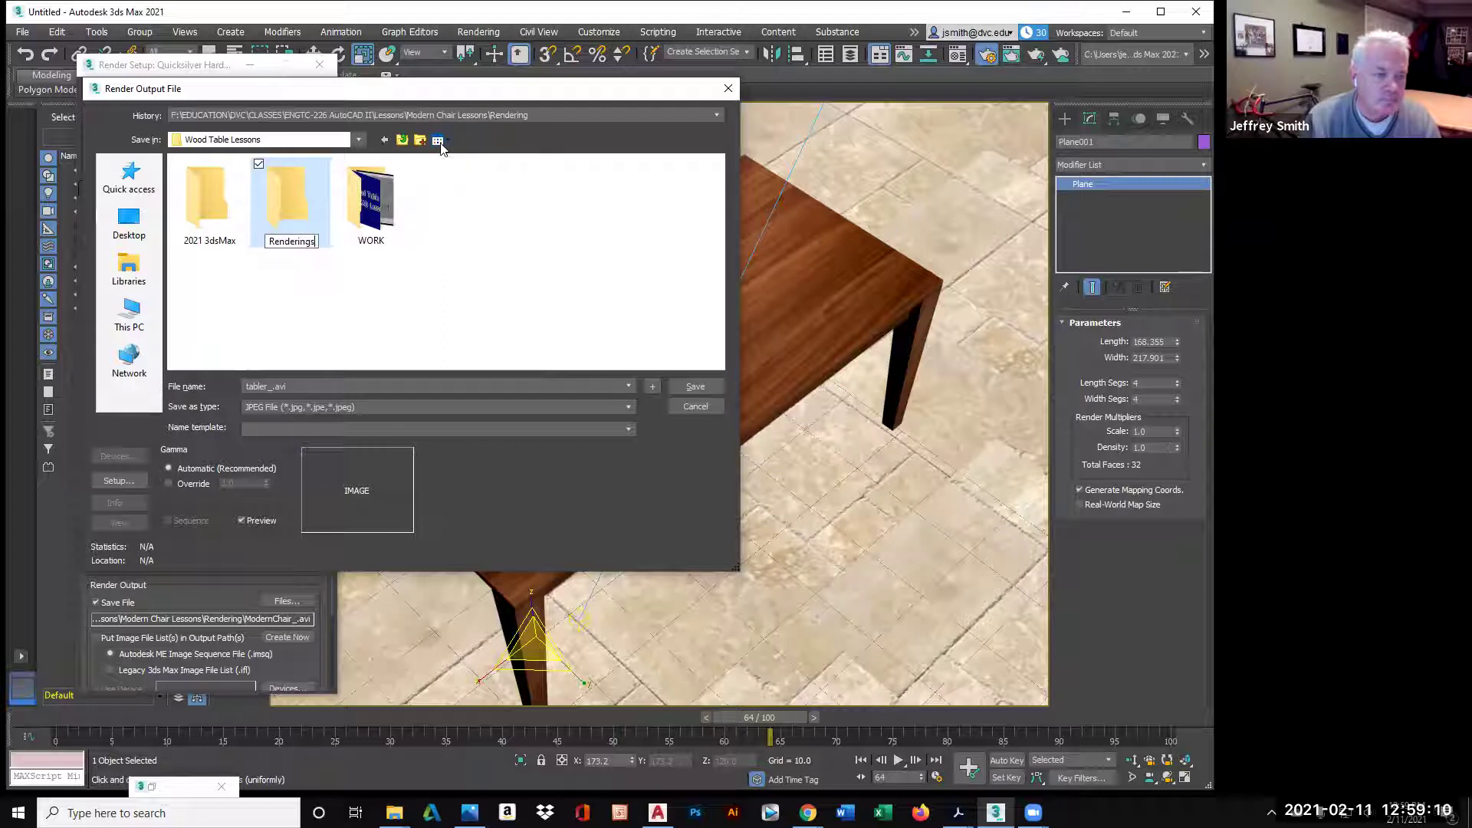
key(Return)
- Shorten the render output file name to "table" and save it as a JPEG in the Renderings folder, accepting the JPEG options
click(600, 386)
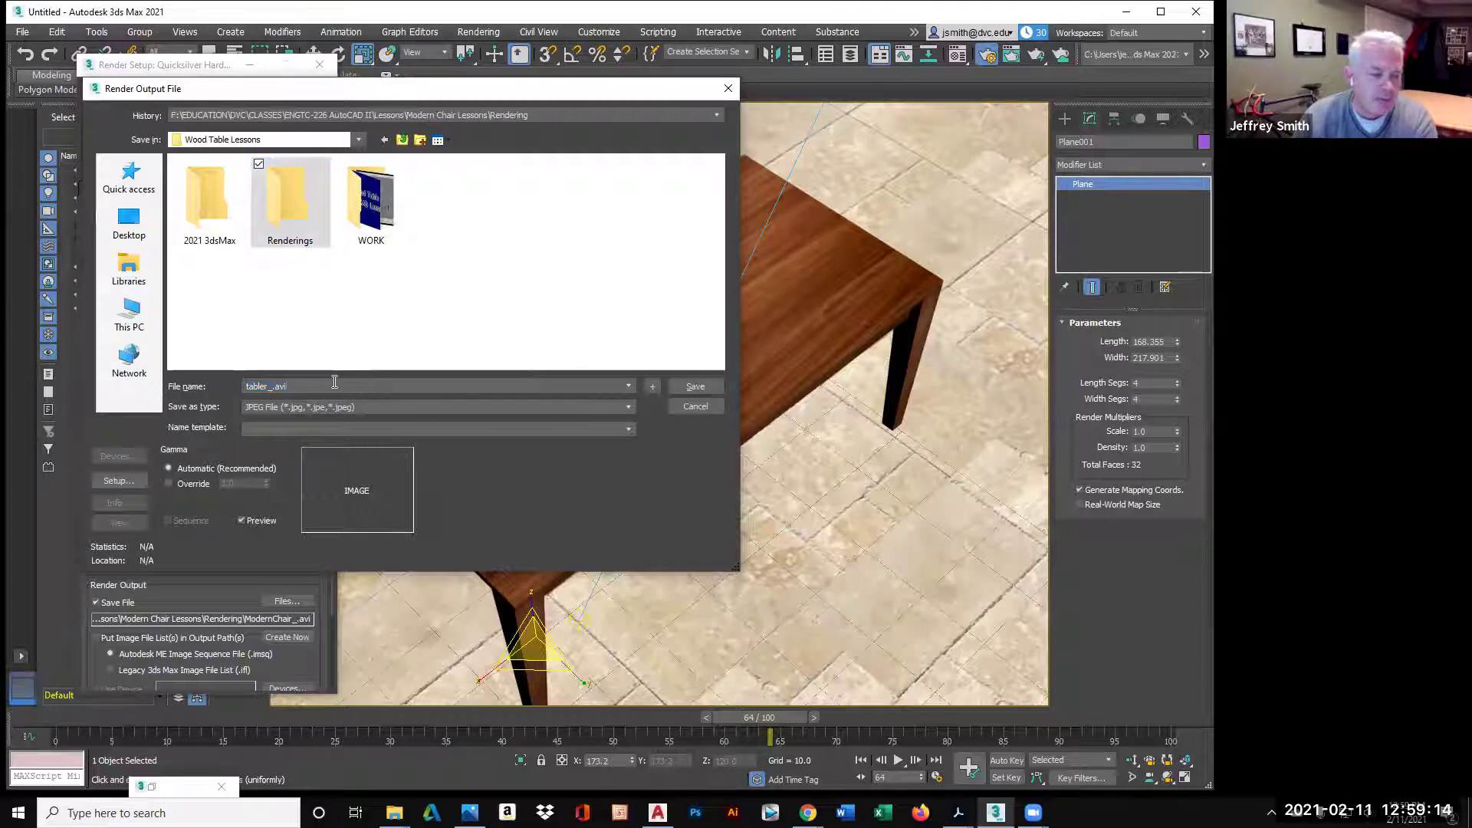
key(BackSpace)
key(BackSpace)
key(BackSpace)
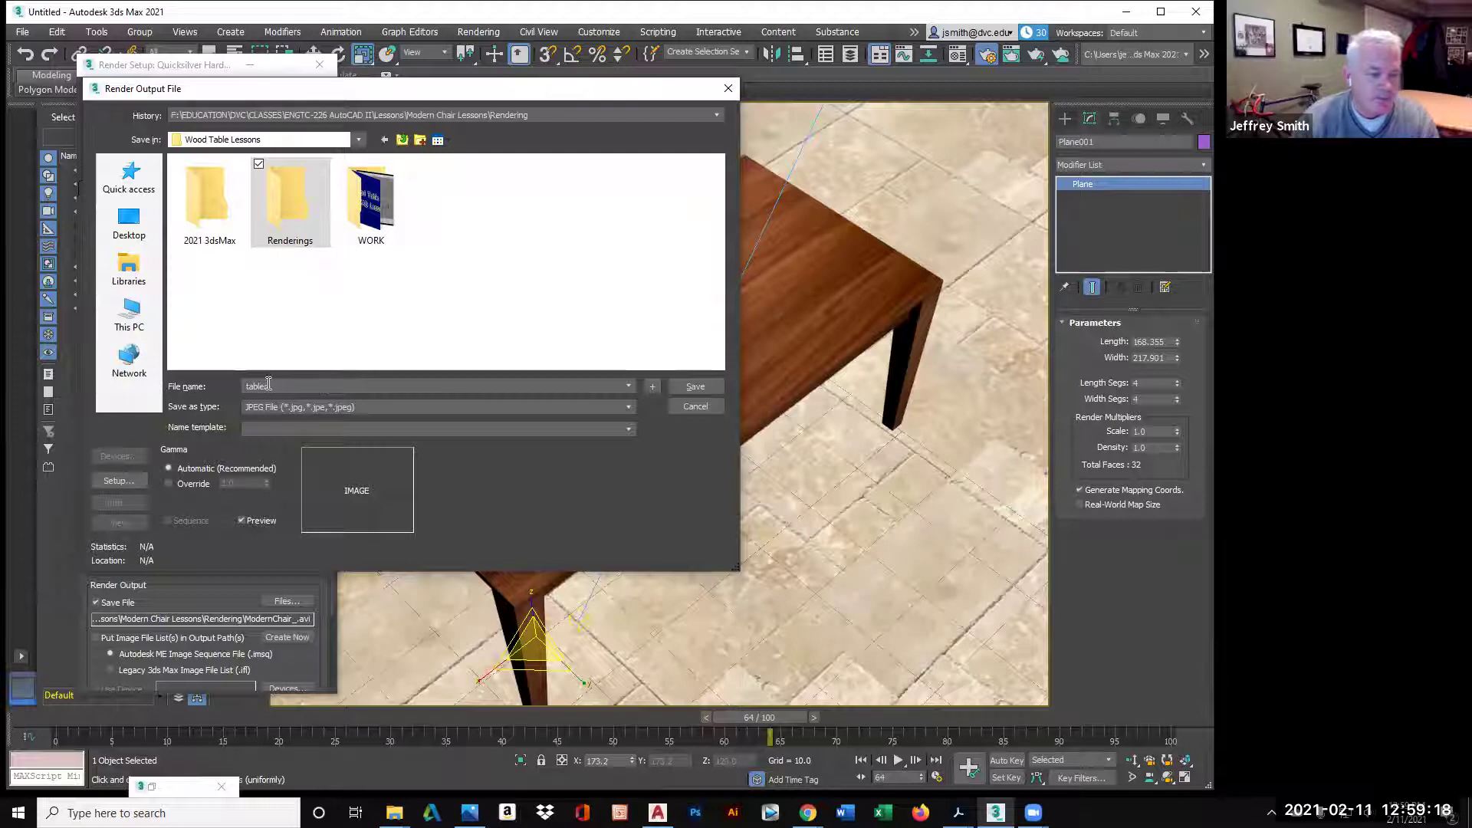
click(702, 386)
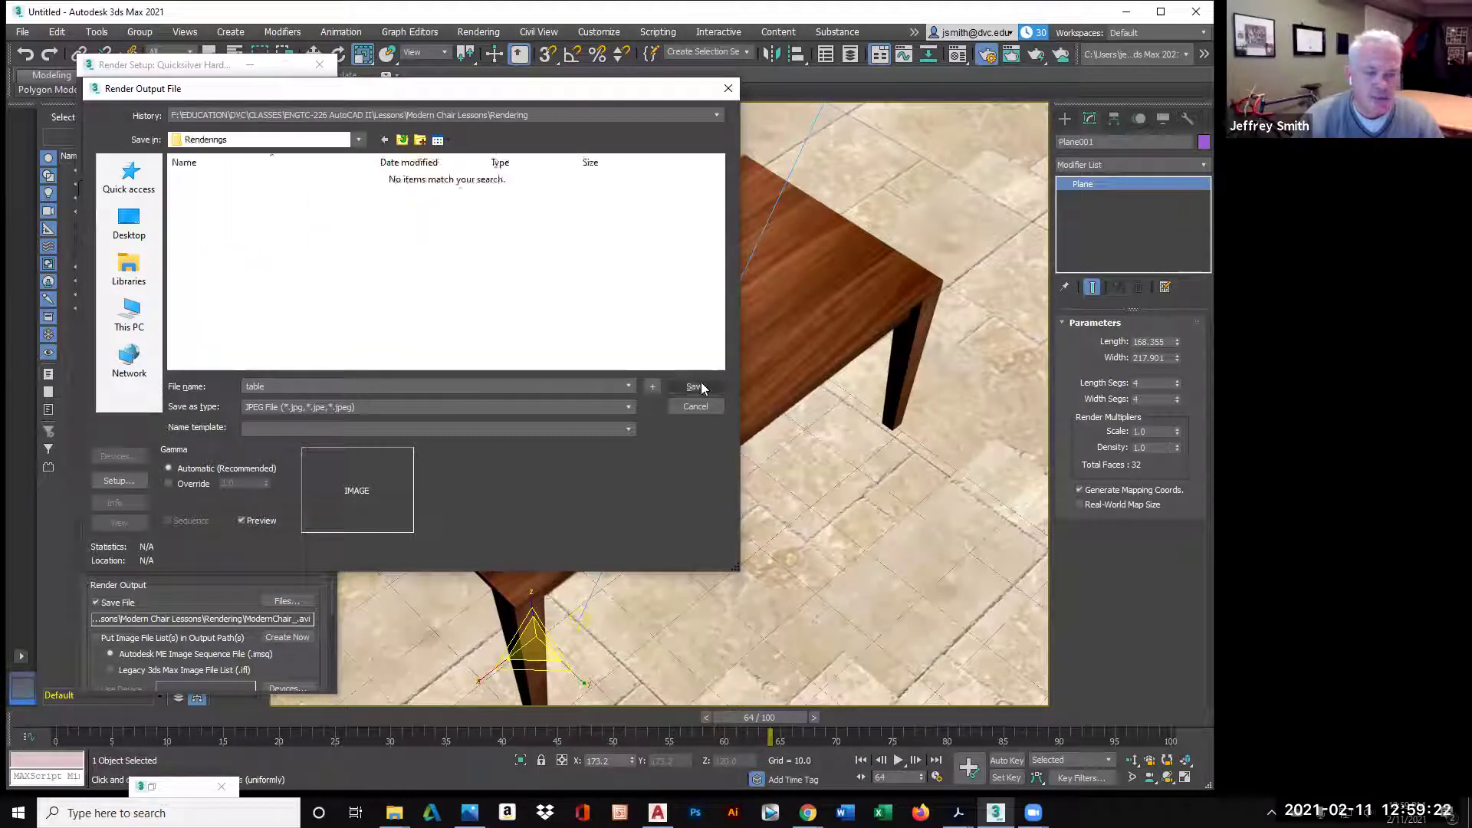
click(696, 386)
click(371, 418)
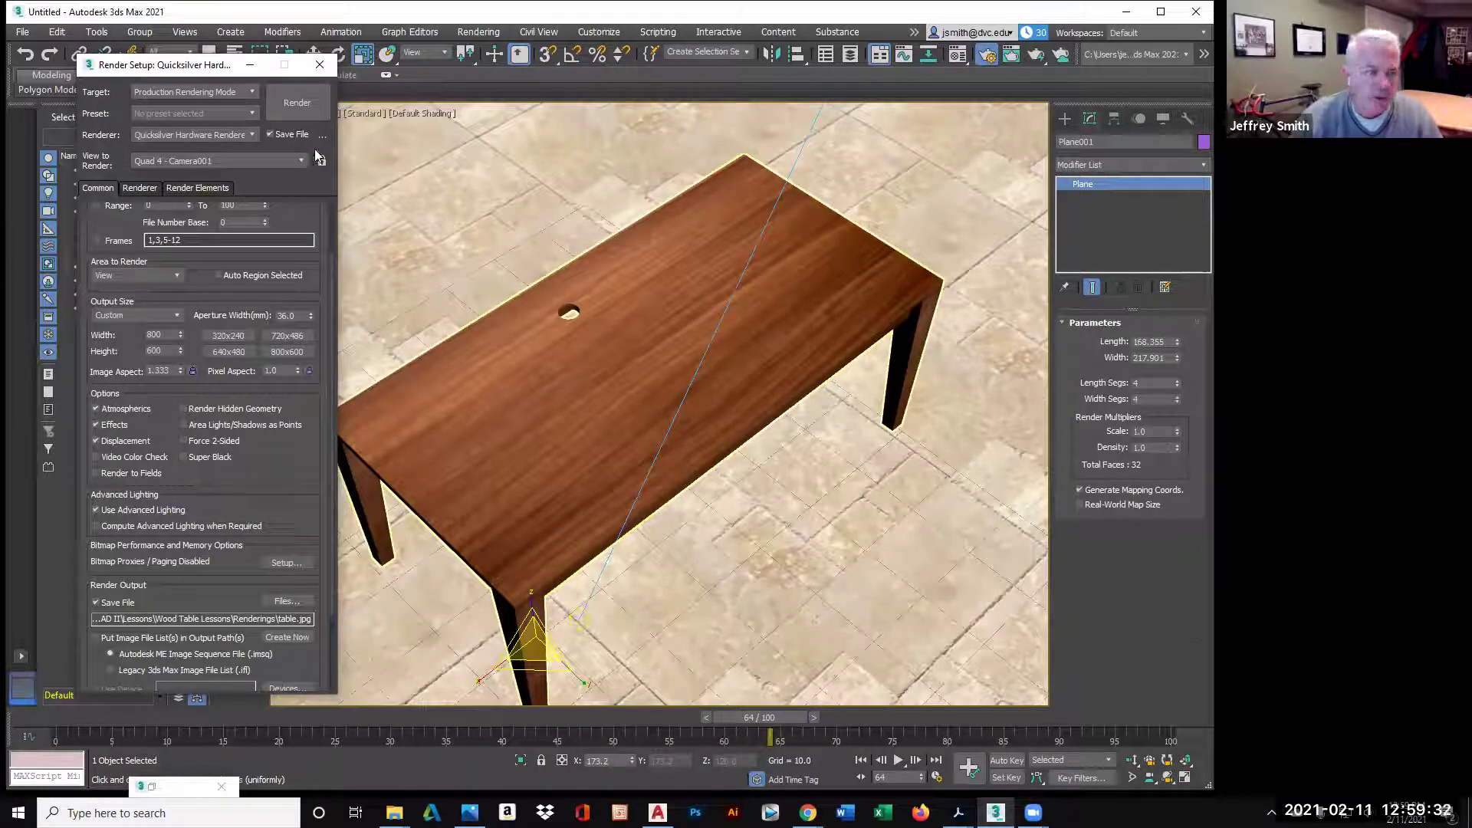
- Set the time output to a single frame and render the Camera001 view, closing the rendered frame window
click(307, 107)
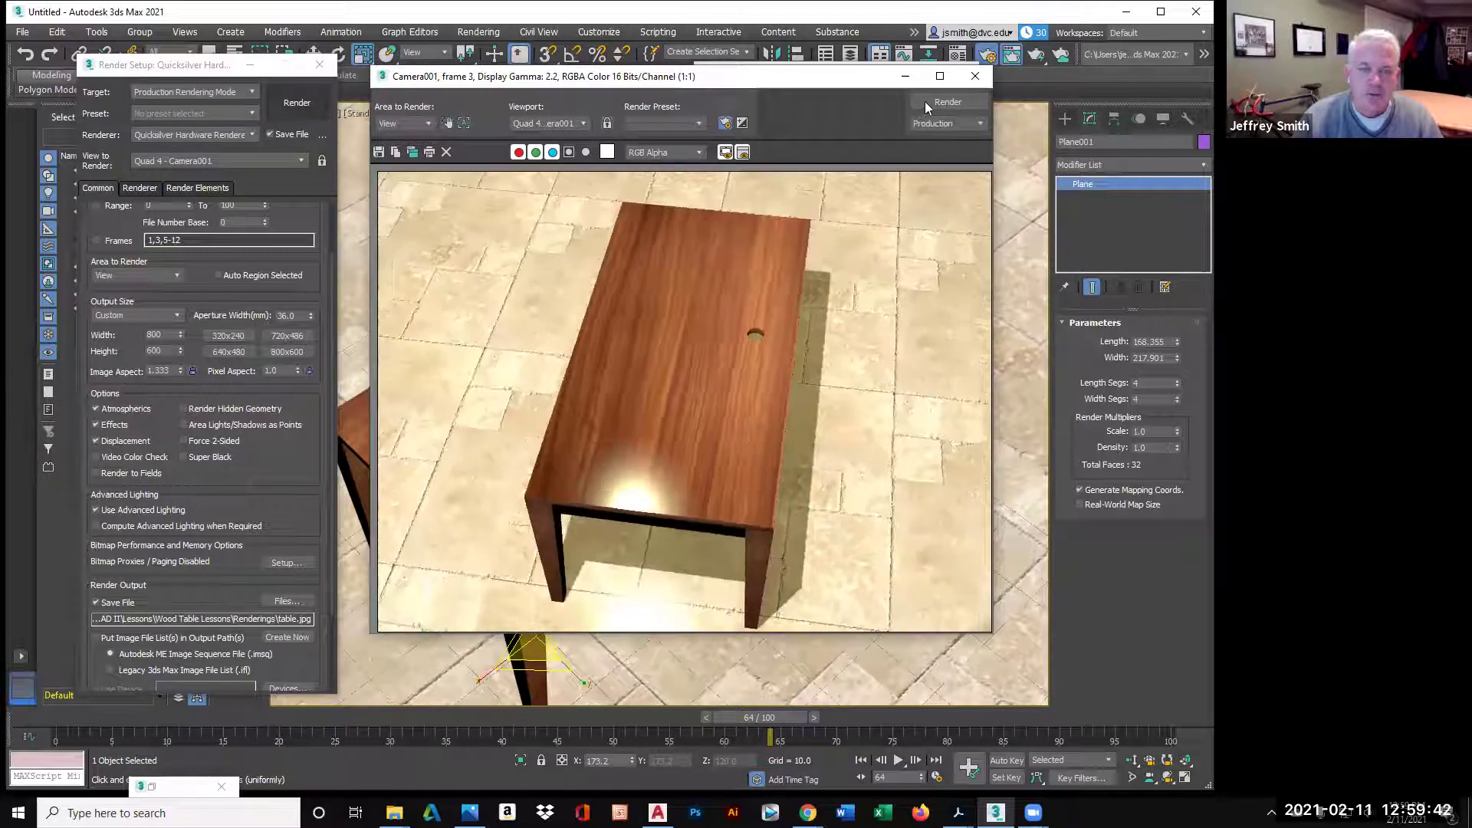
click(975, 76)
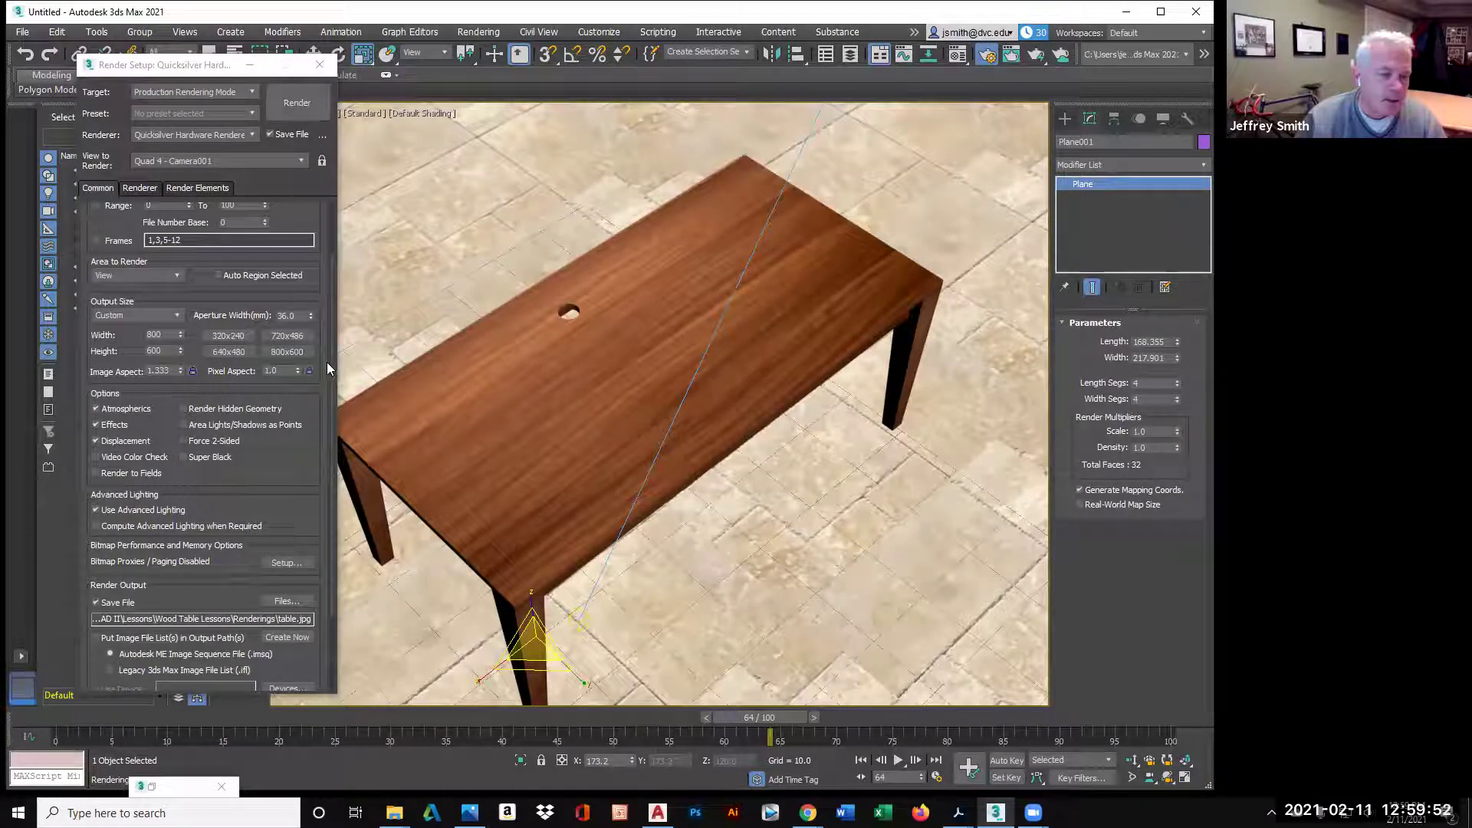
drag(327, 362, 313, 307)
scroll(313, 307, up, 3)
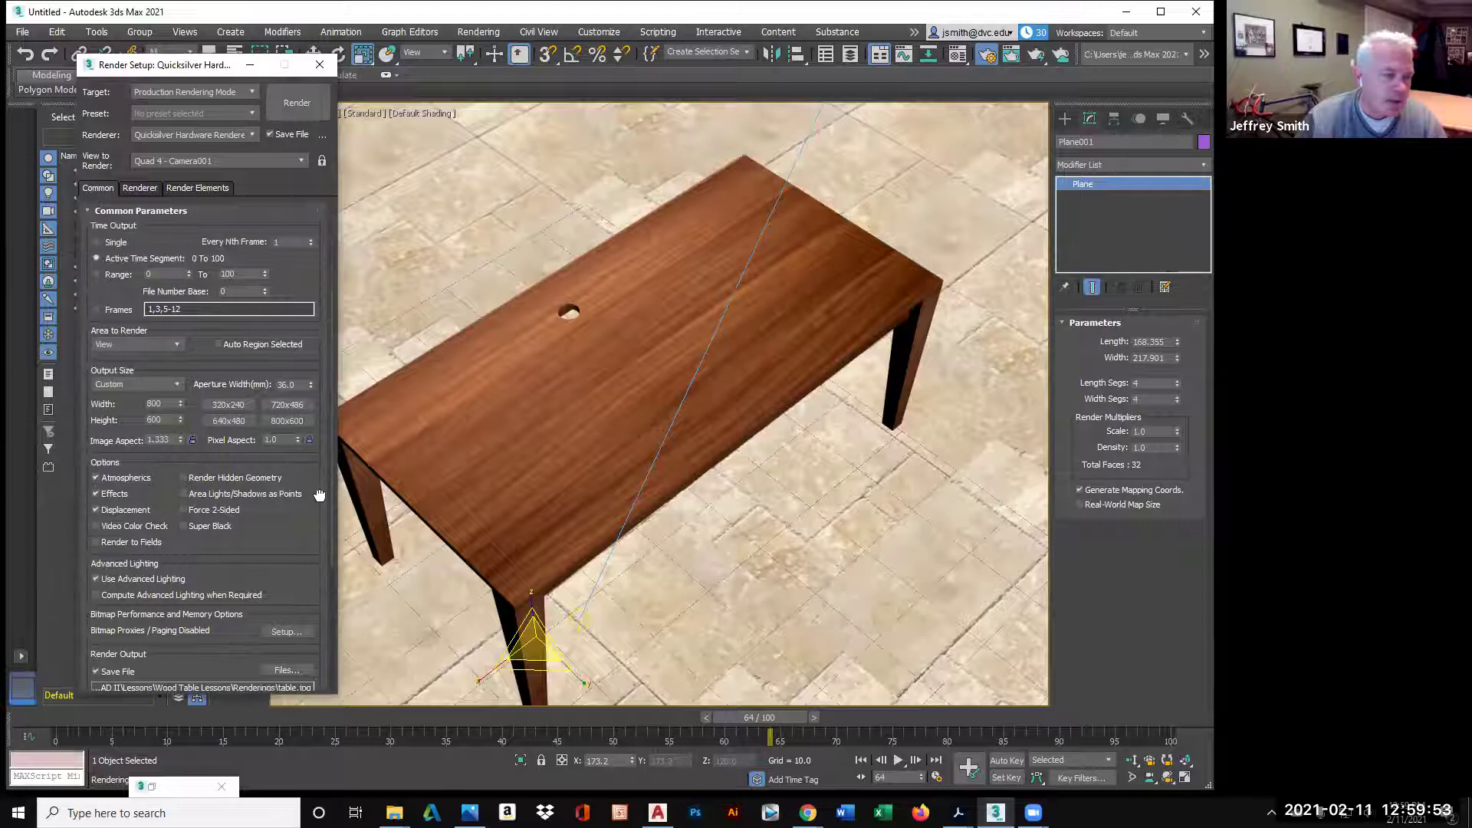
click(97, 241)
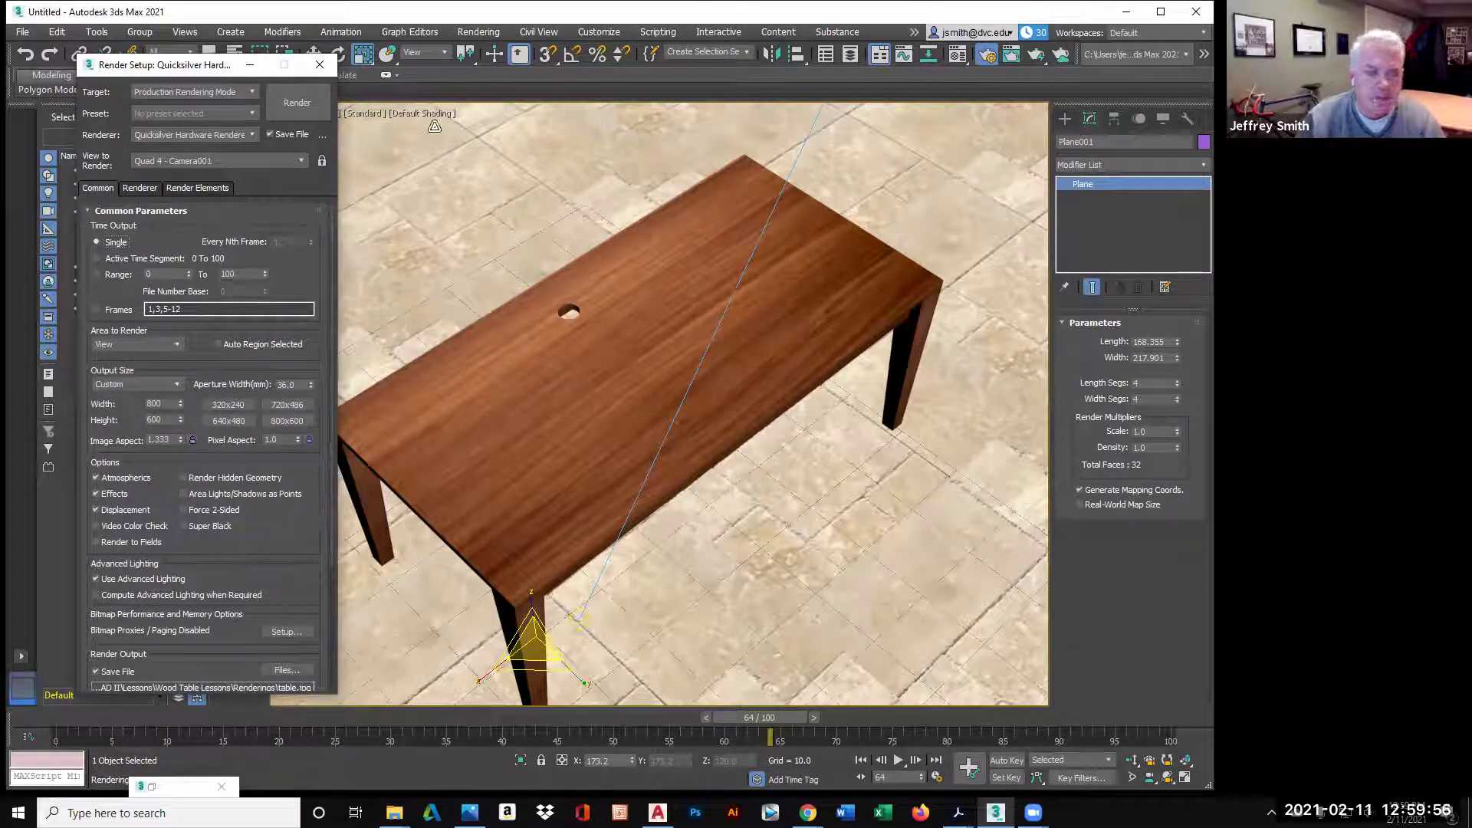
click(297, 103)
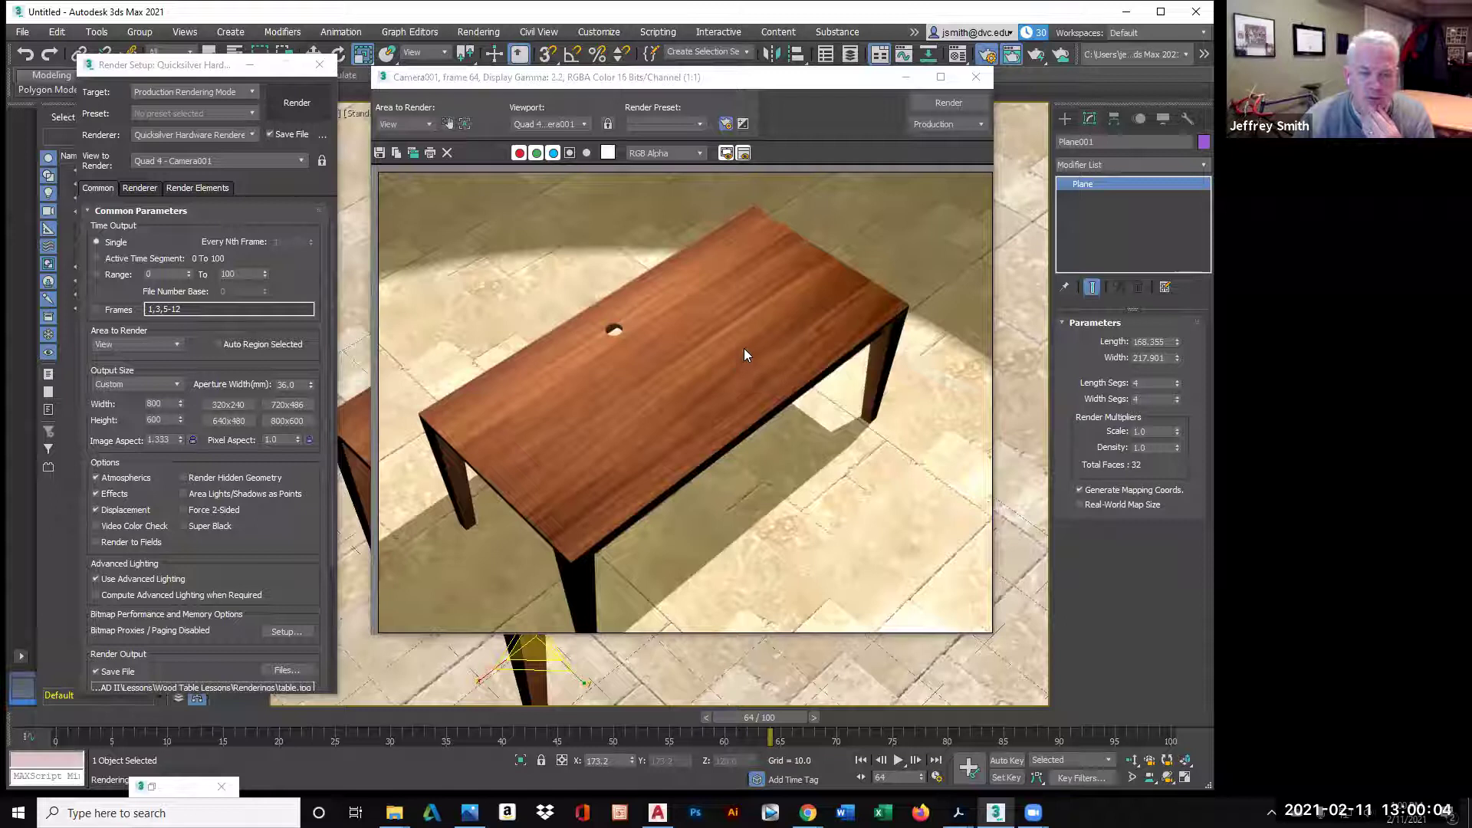
click(976, 77)
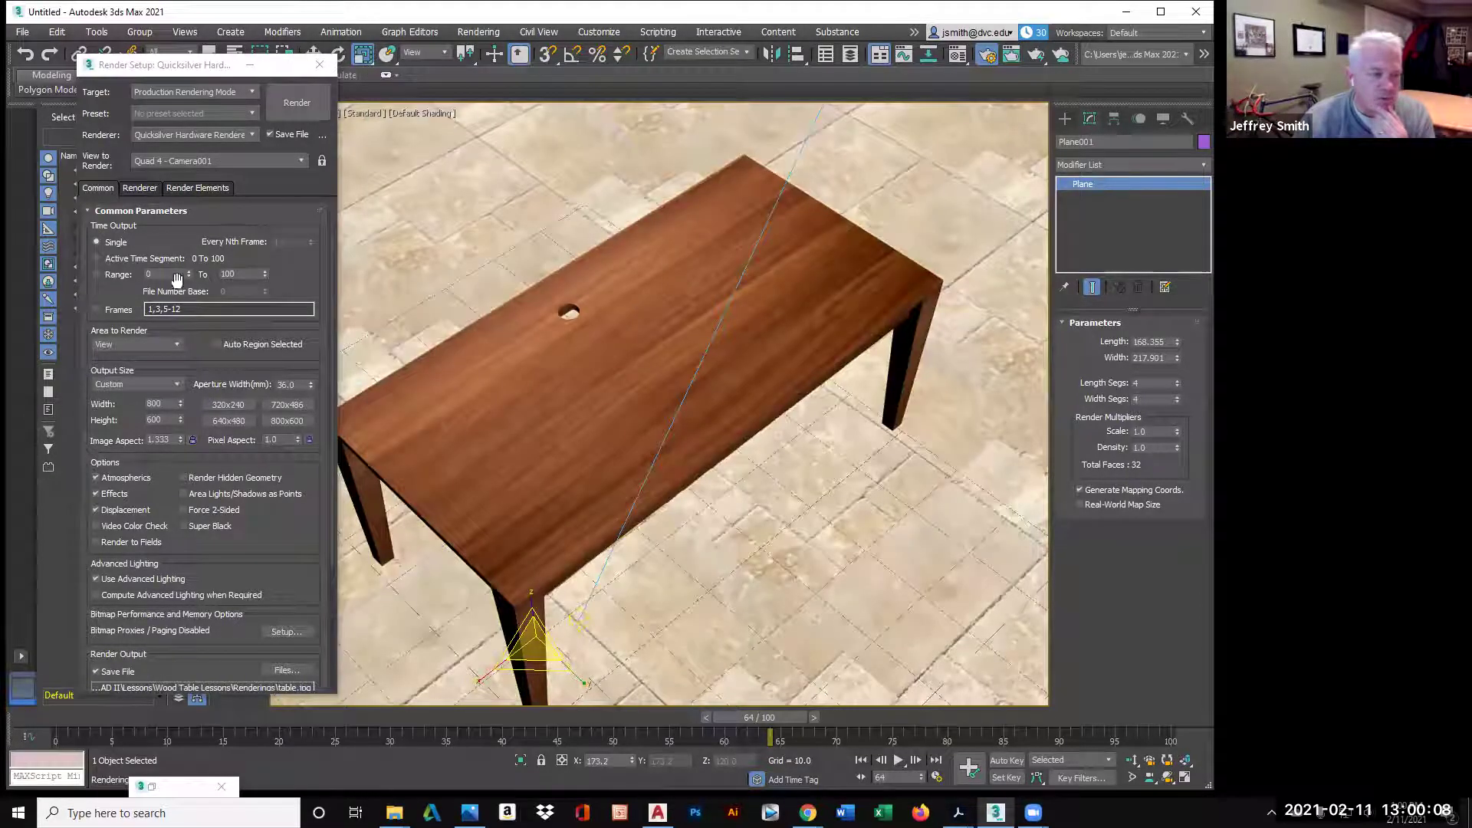
- Set the render time output to a frame range of 0 to 500
click(241, 273)
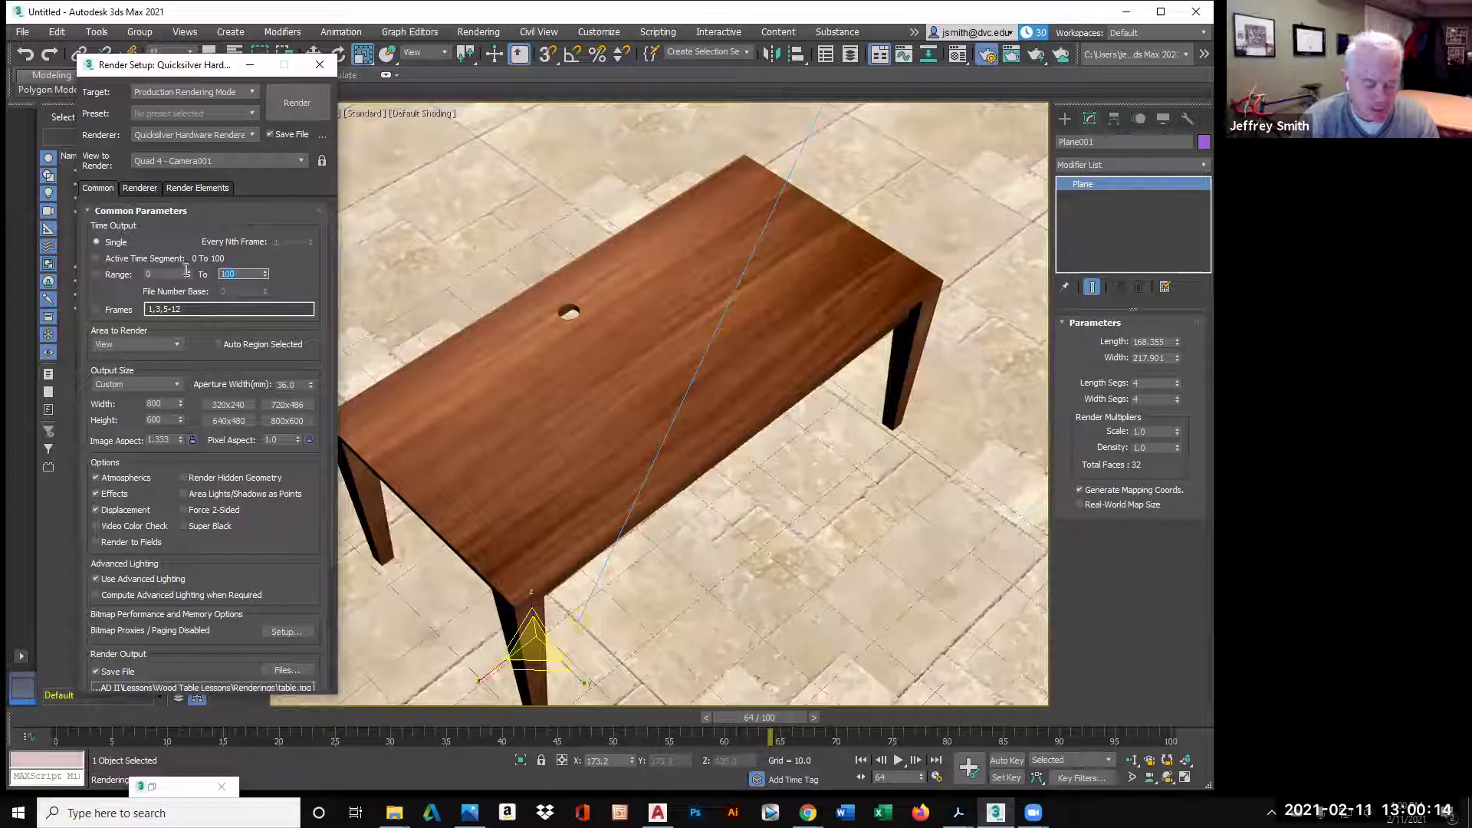
text(500)
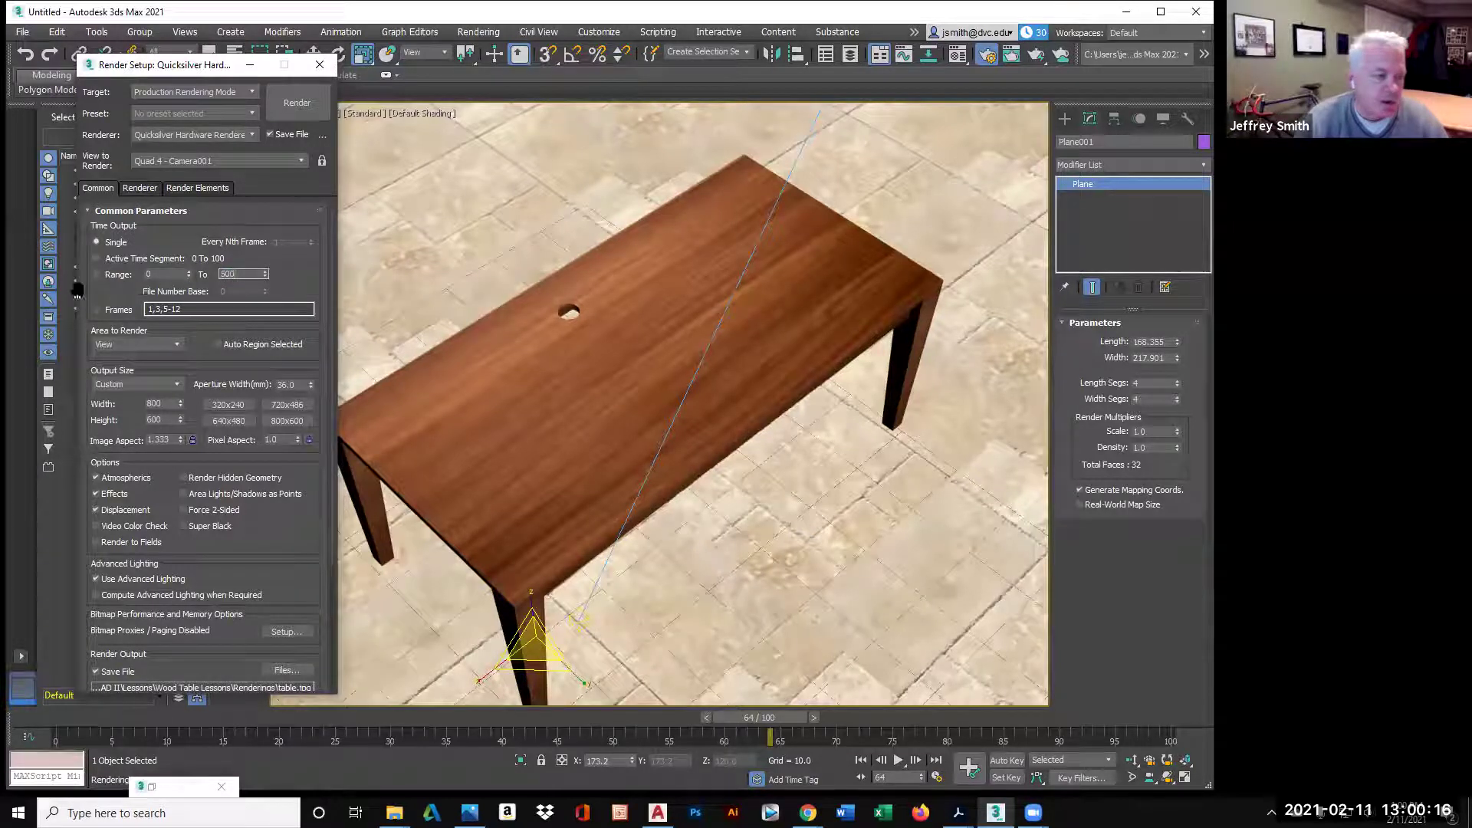
click(97, 274)
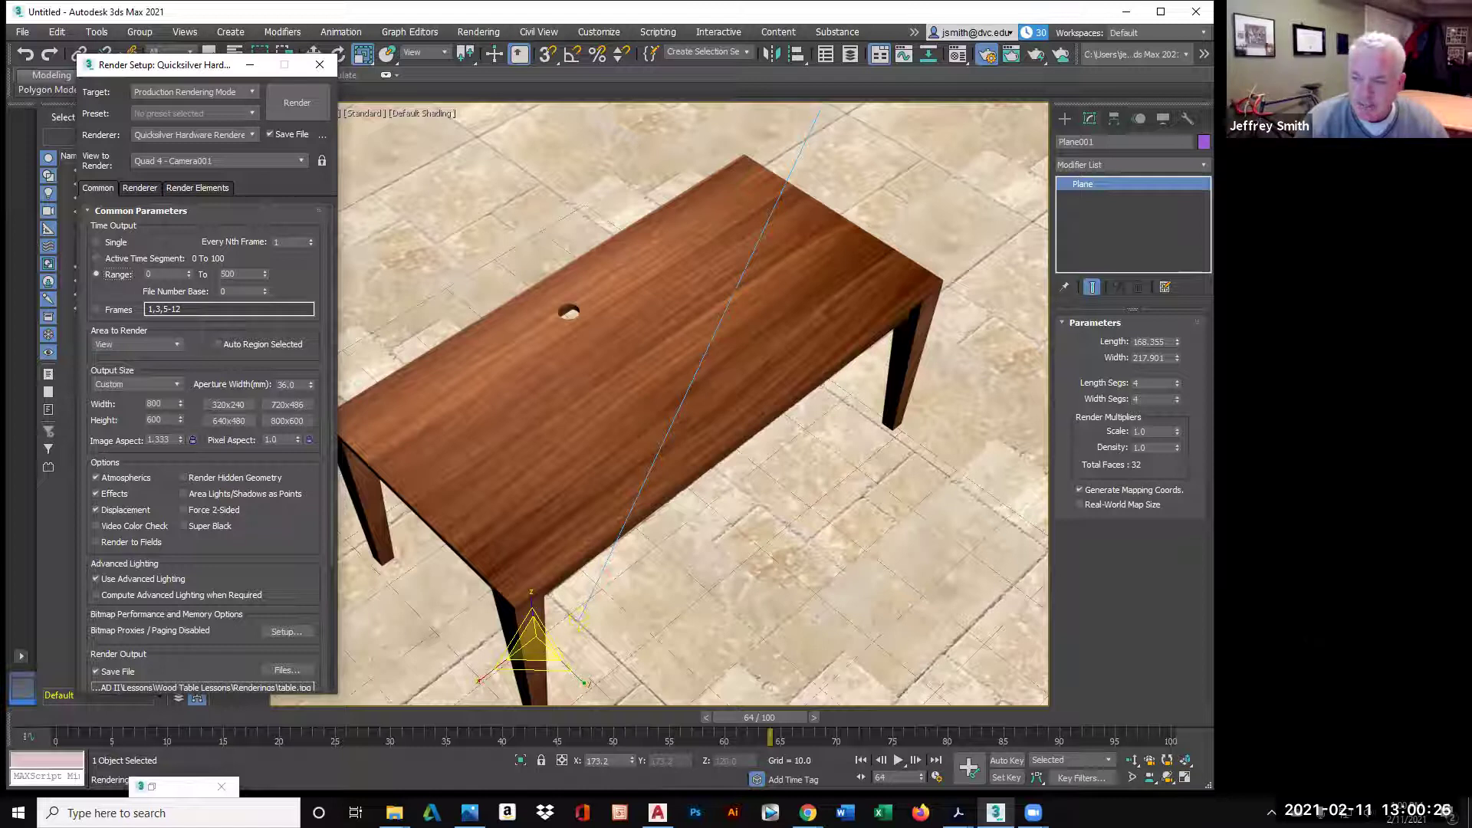
- Set the animation length to 500 frames in Time Configuration
click(1160, 536)
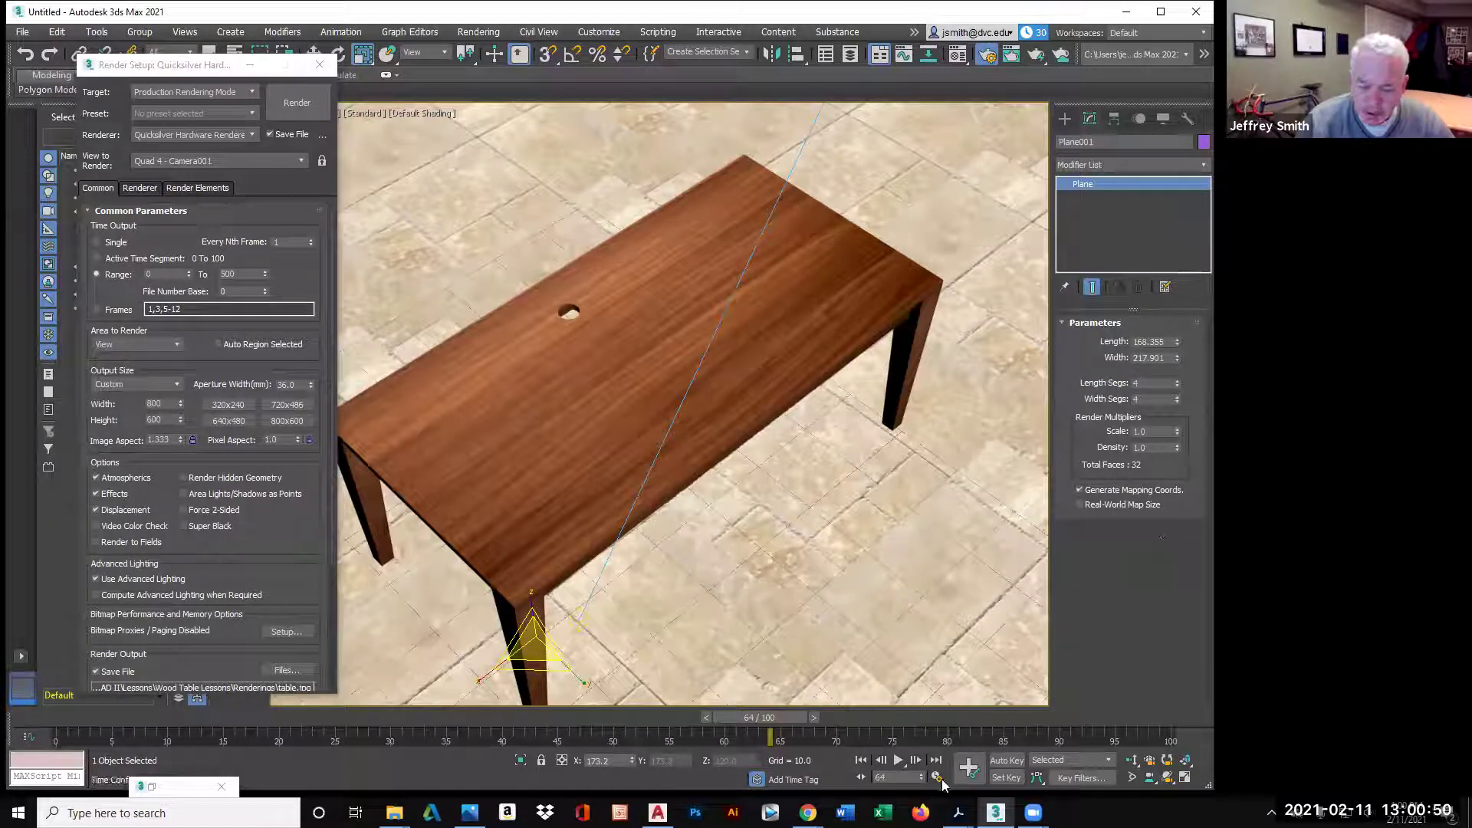
click(938, 778)
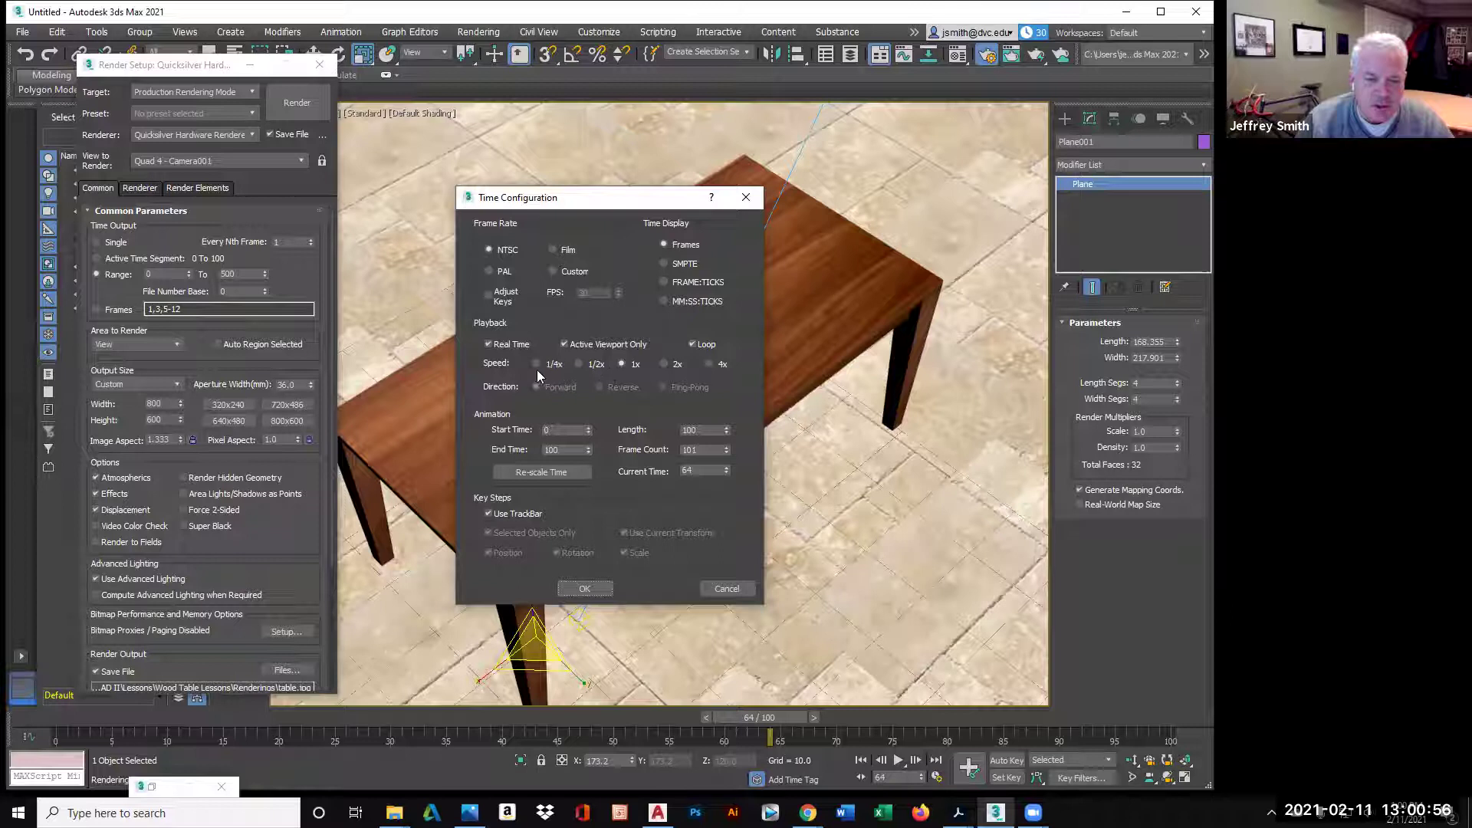
double_click(695, 432)
text(5)
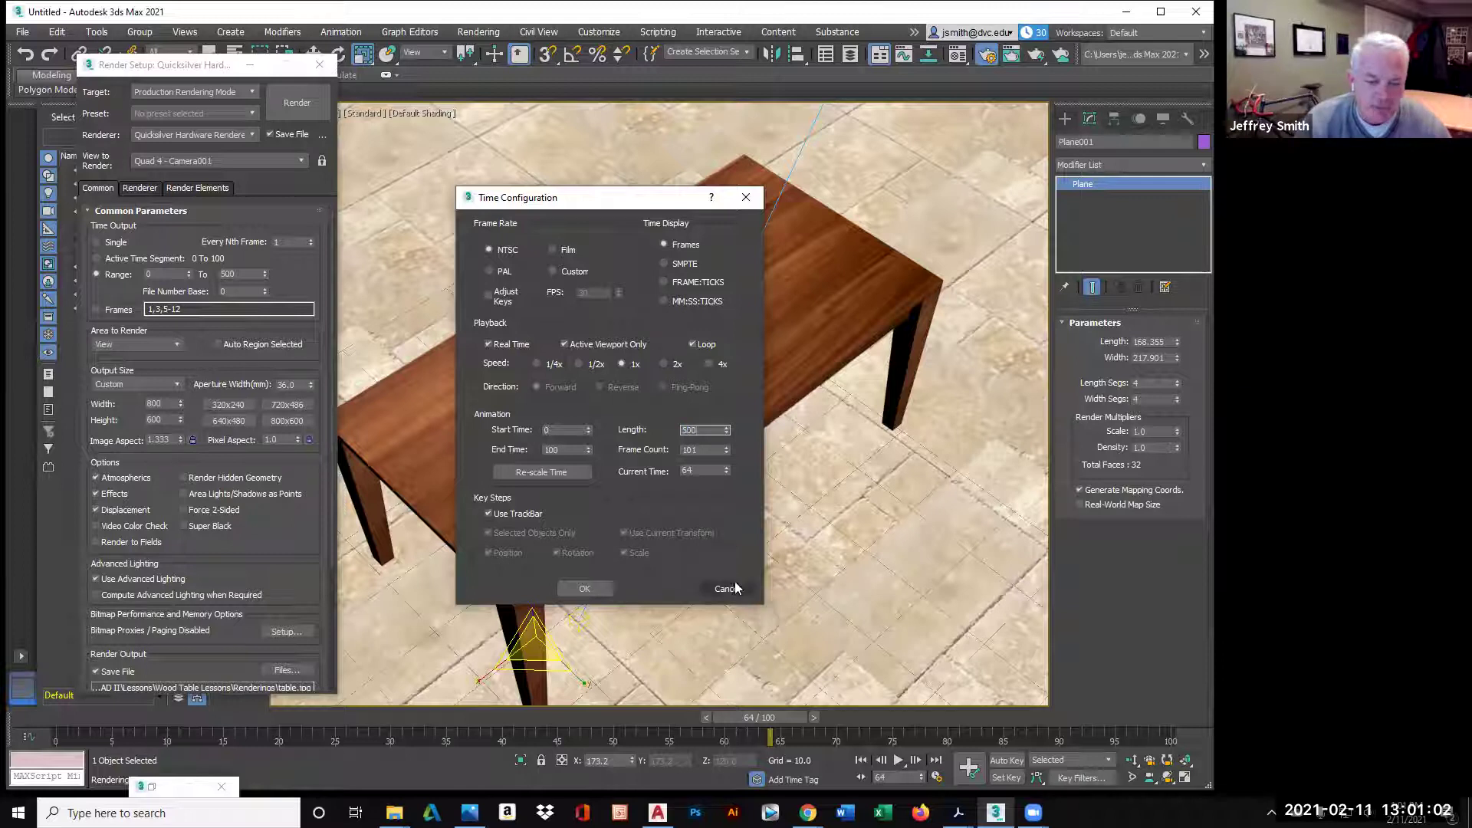
click(603, 592)
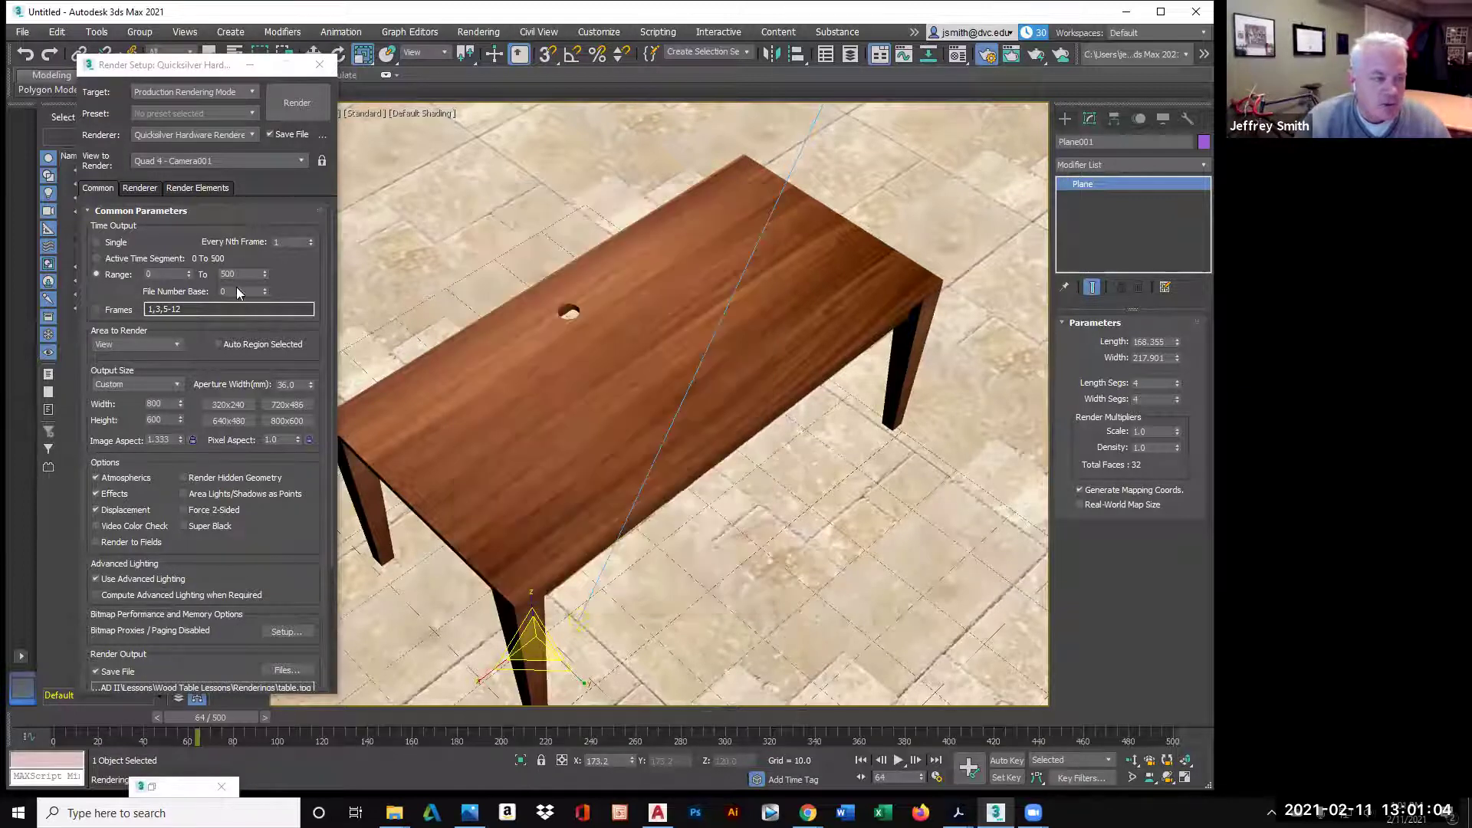
- Switch the render time output to Active Time Segment
click(101, 260)
click(97, 258)
click(104, 259)
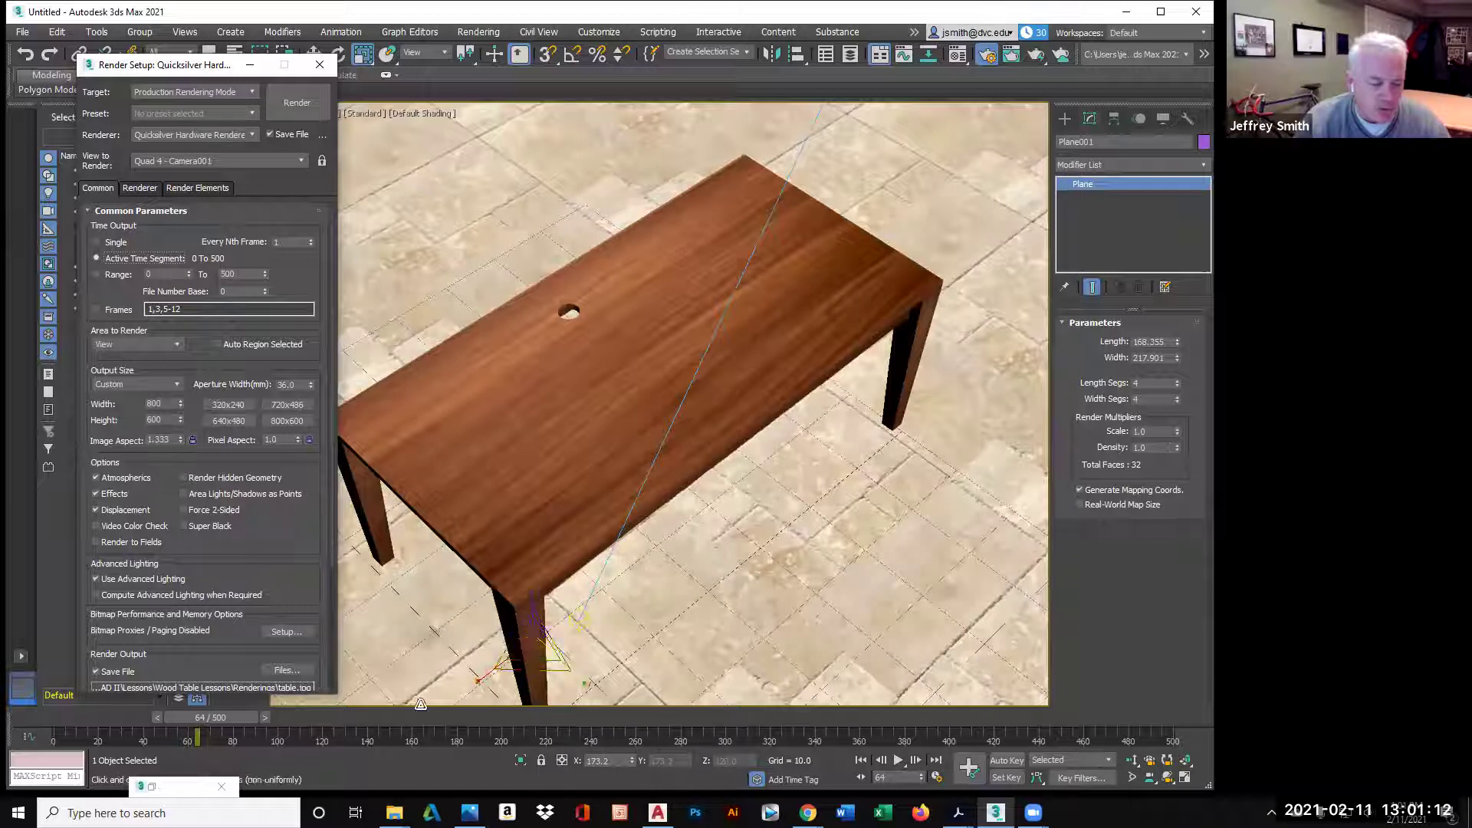
- Play the animation from frame 0 in the camera view, stop it, and return to frame 0
drag(227, 719, 46, 717)
key(r)
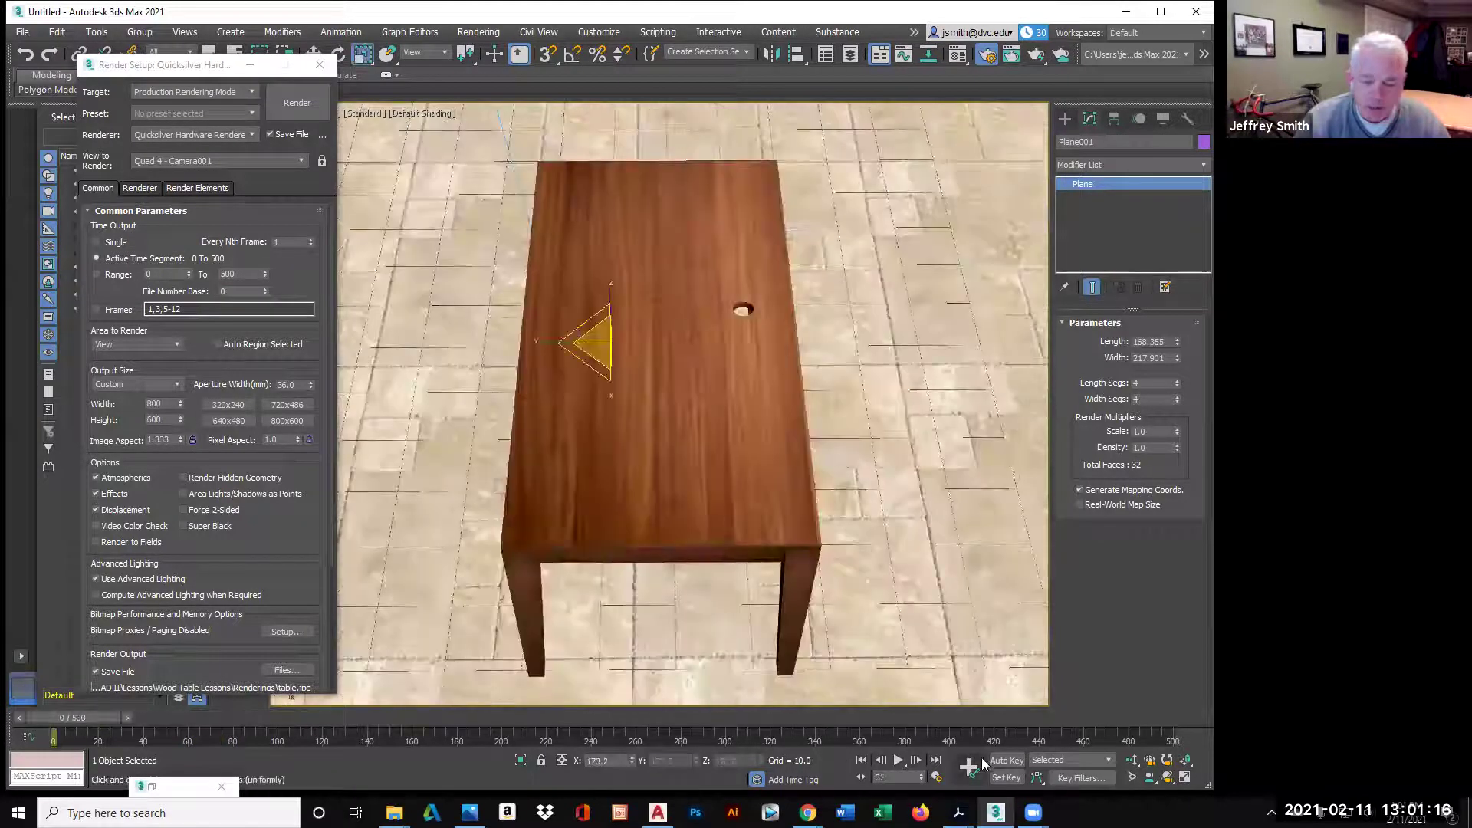
click(898, 761)
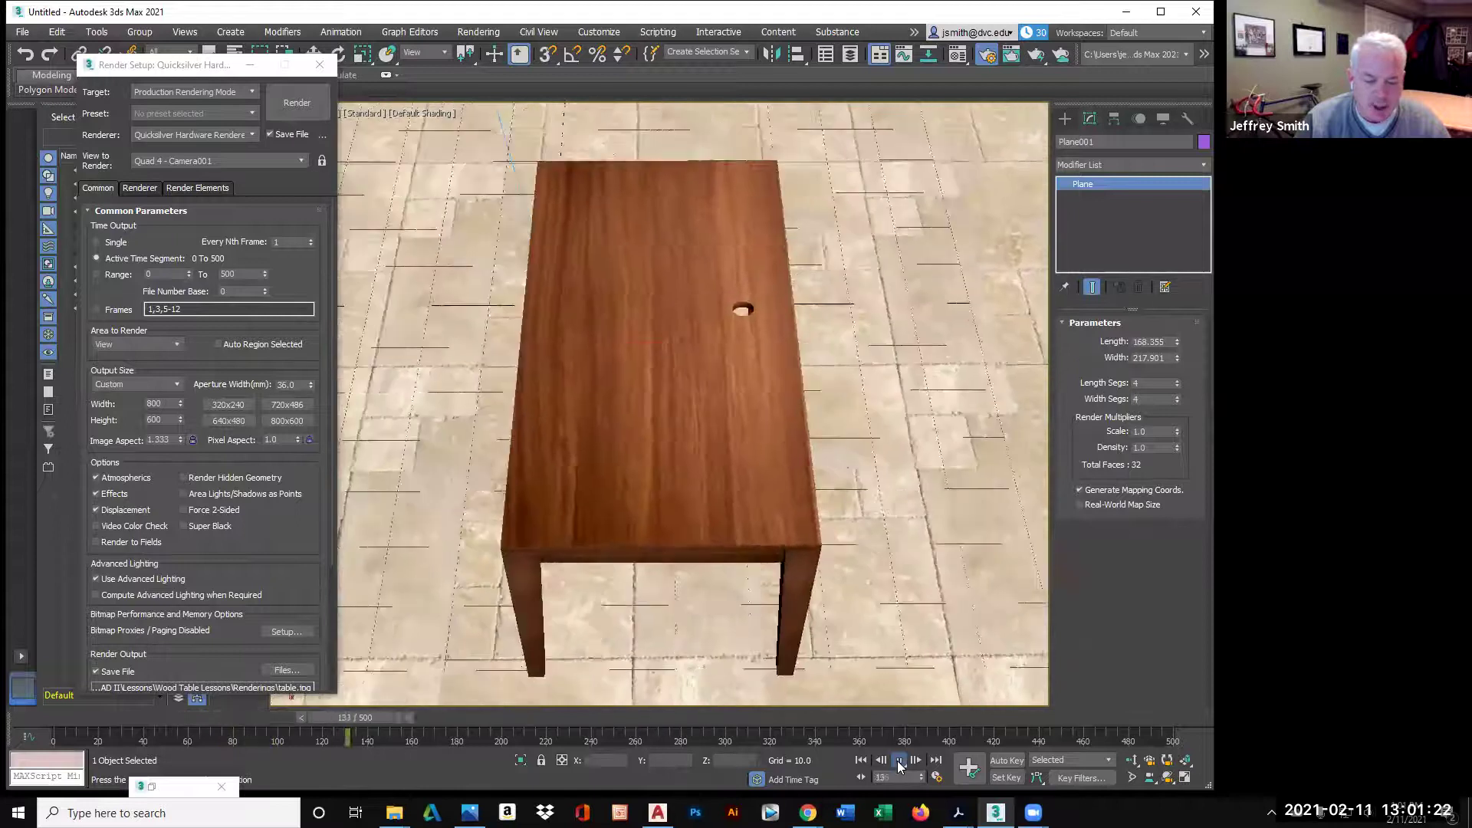
click(898, 761)
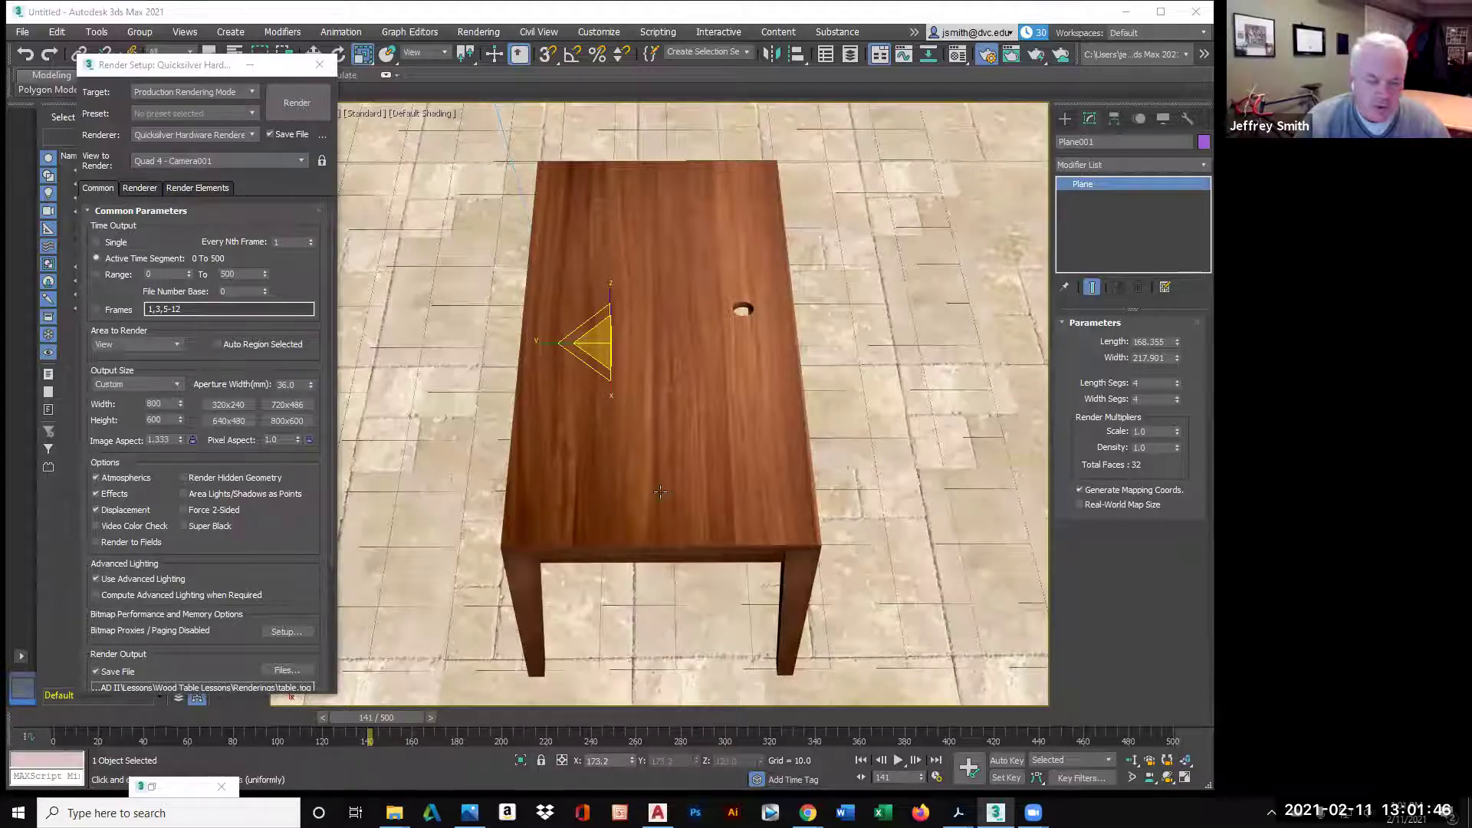
drag(397, 716, 46, 735)
key(r)
- Restore the four-viewport layout, select Camera001, and move its last animation key to frame 500
click(1182, 779)
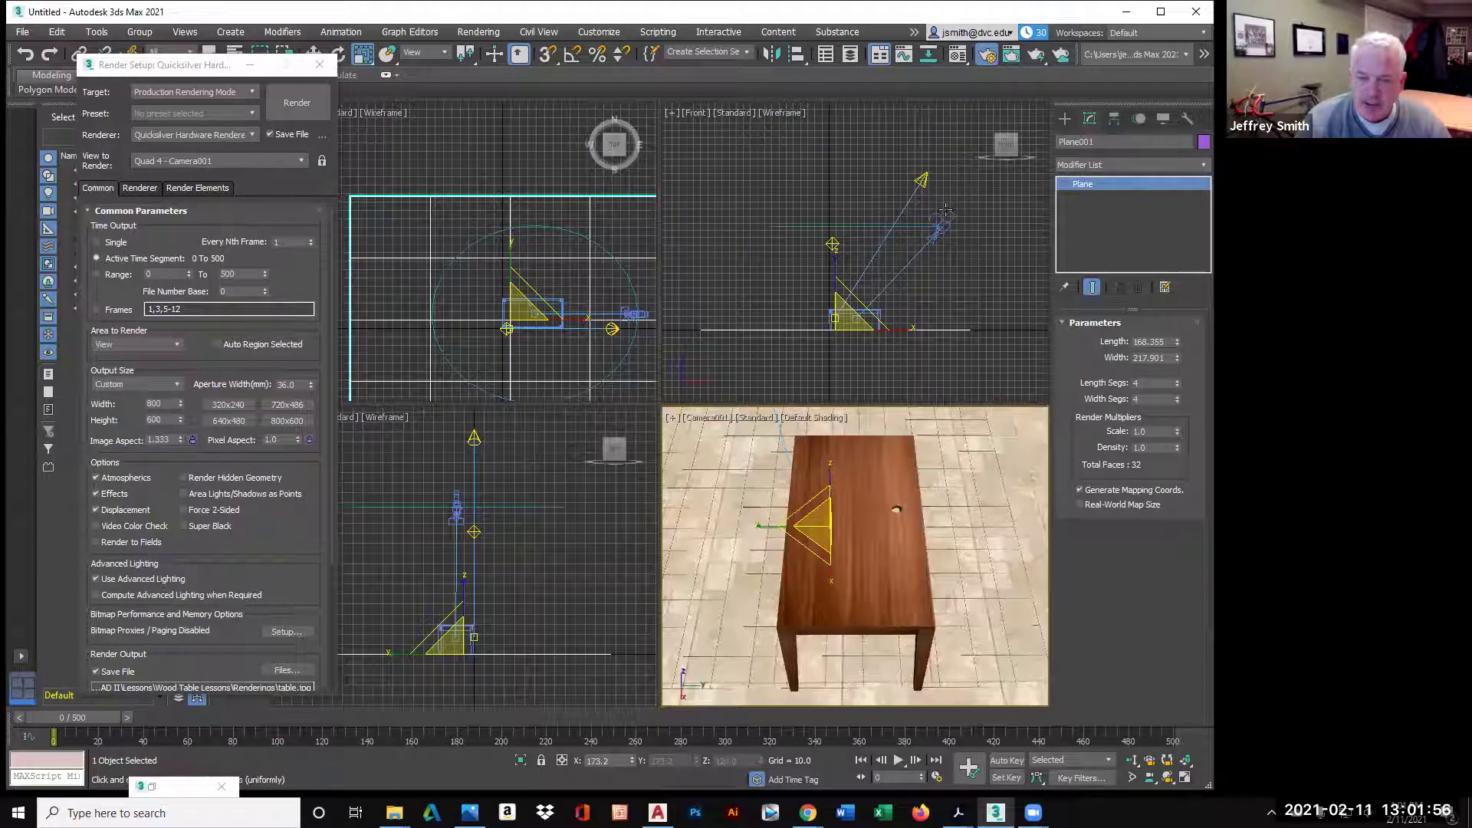
click(939, 221)
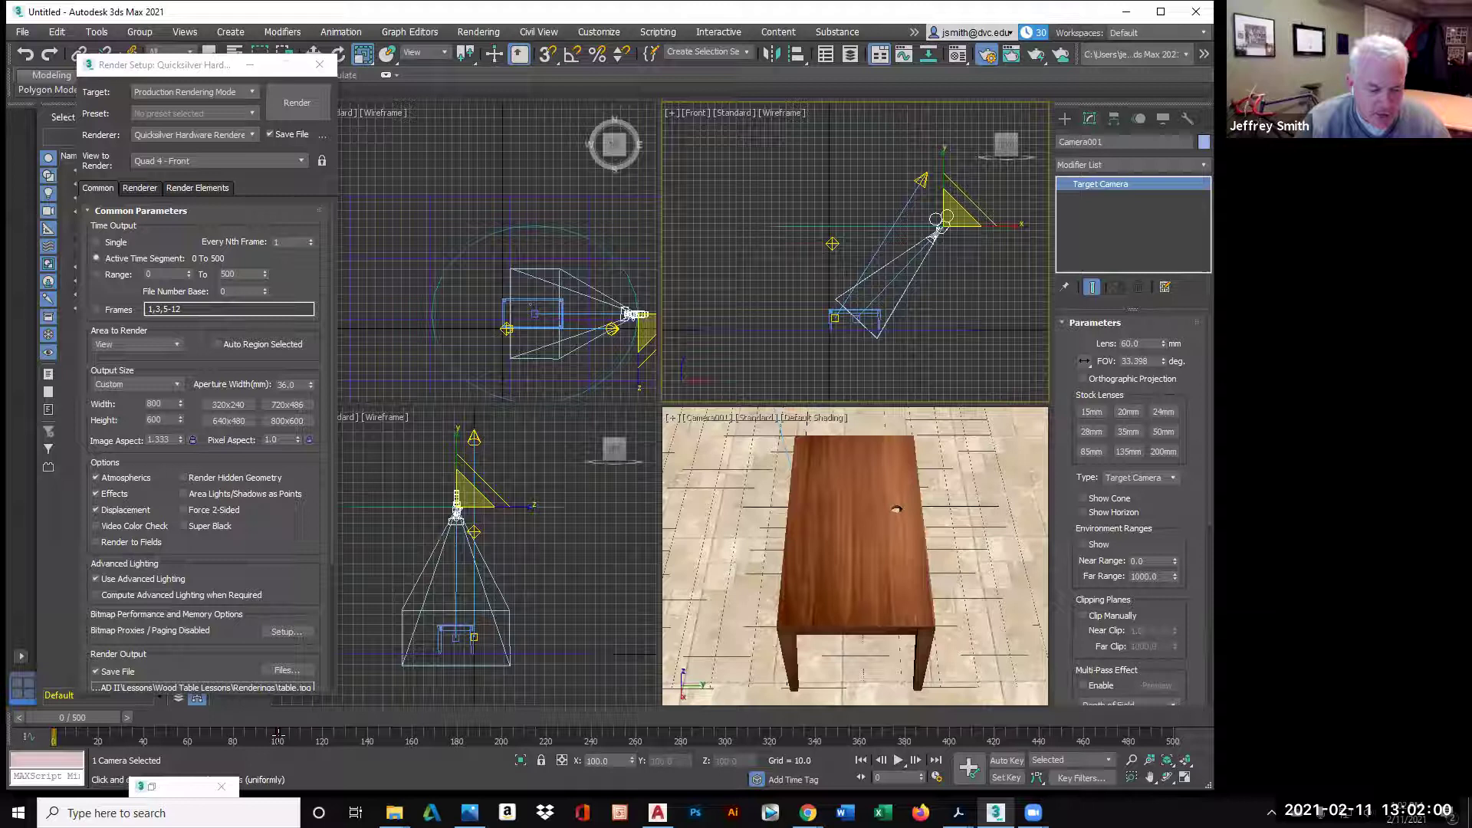
drag(276, 734, 1167, 759)
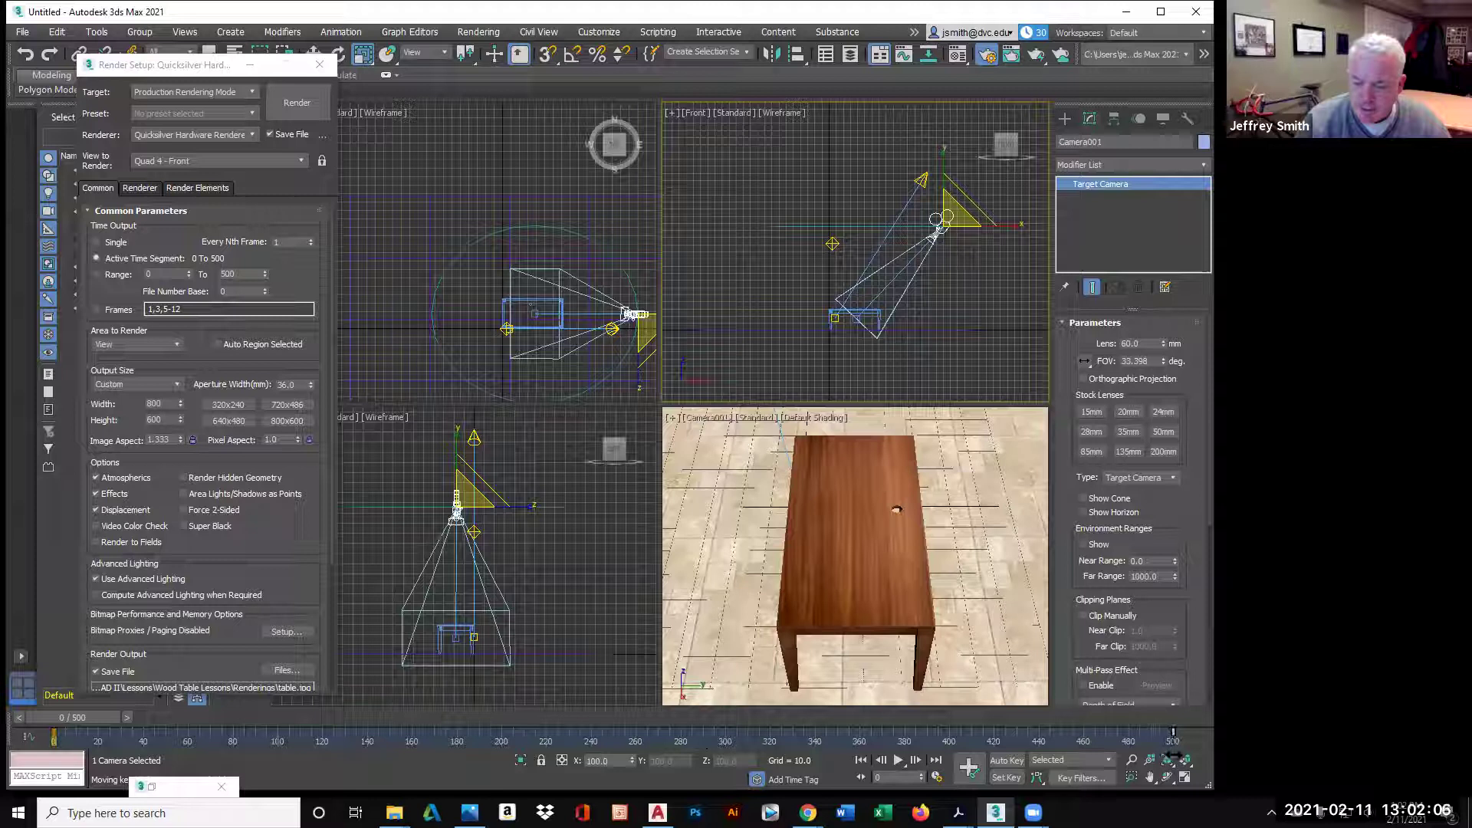
- Activate the camera view, scrub through the timeline to check the camera motion, and return to frame 0
click(767, 524)
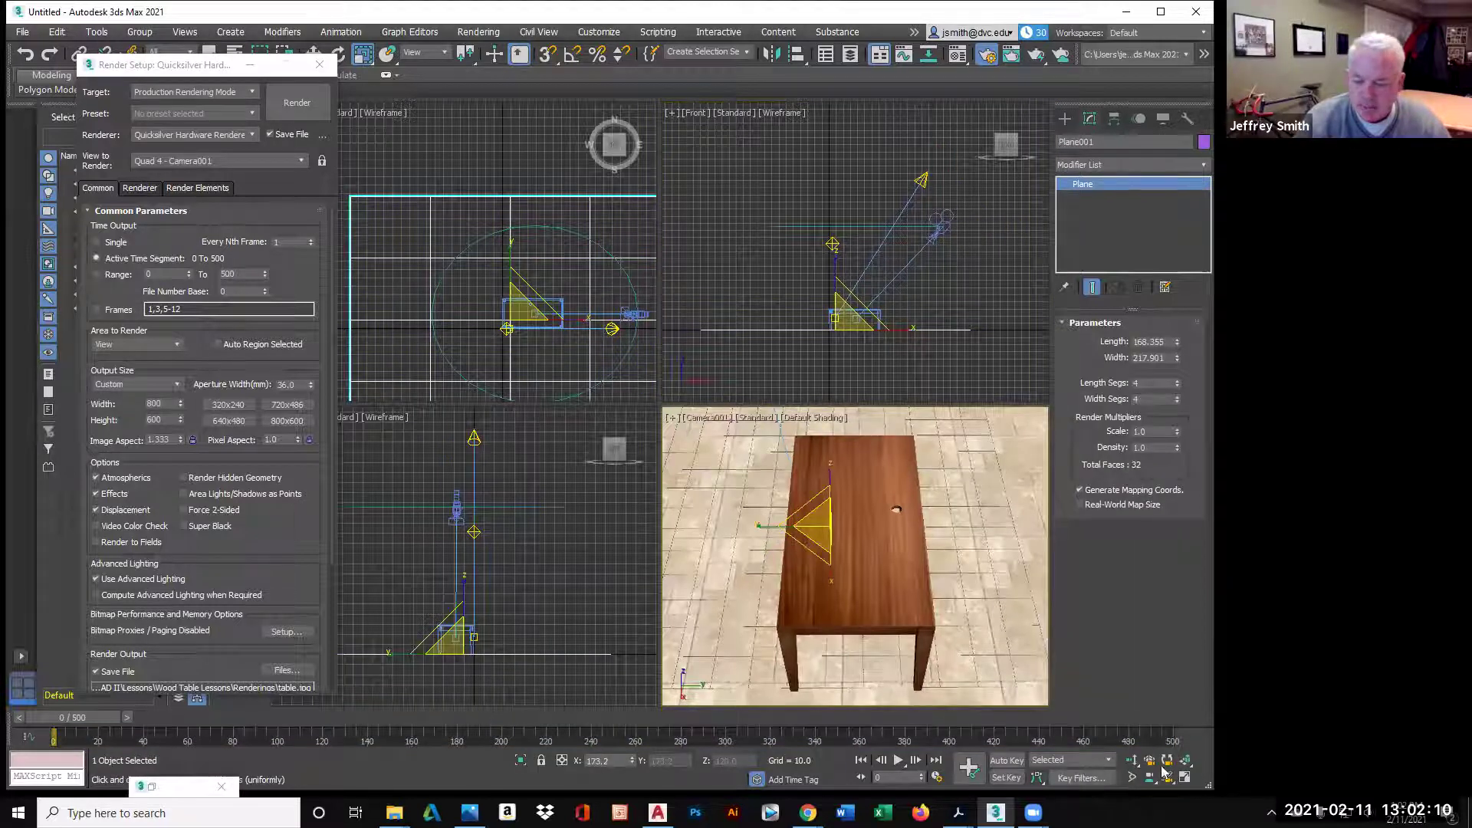
drag(92, 718, 773, 724)
drag(249, 749, 54, 728)
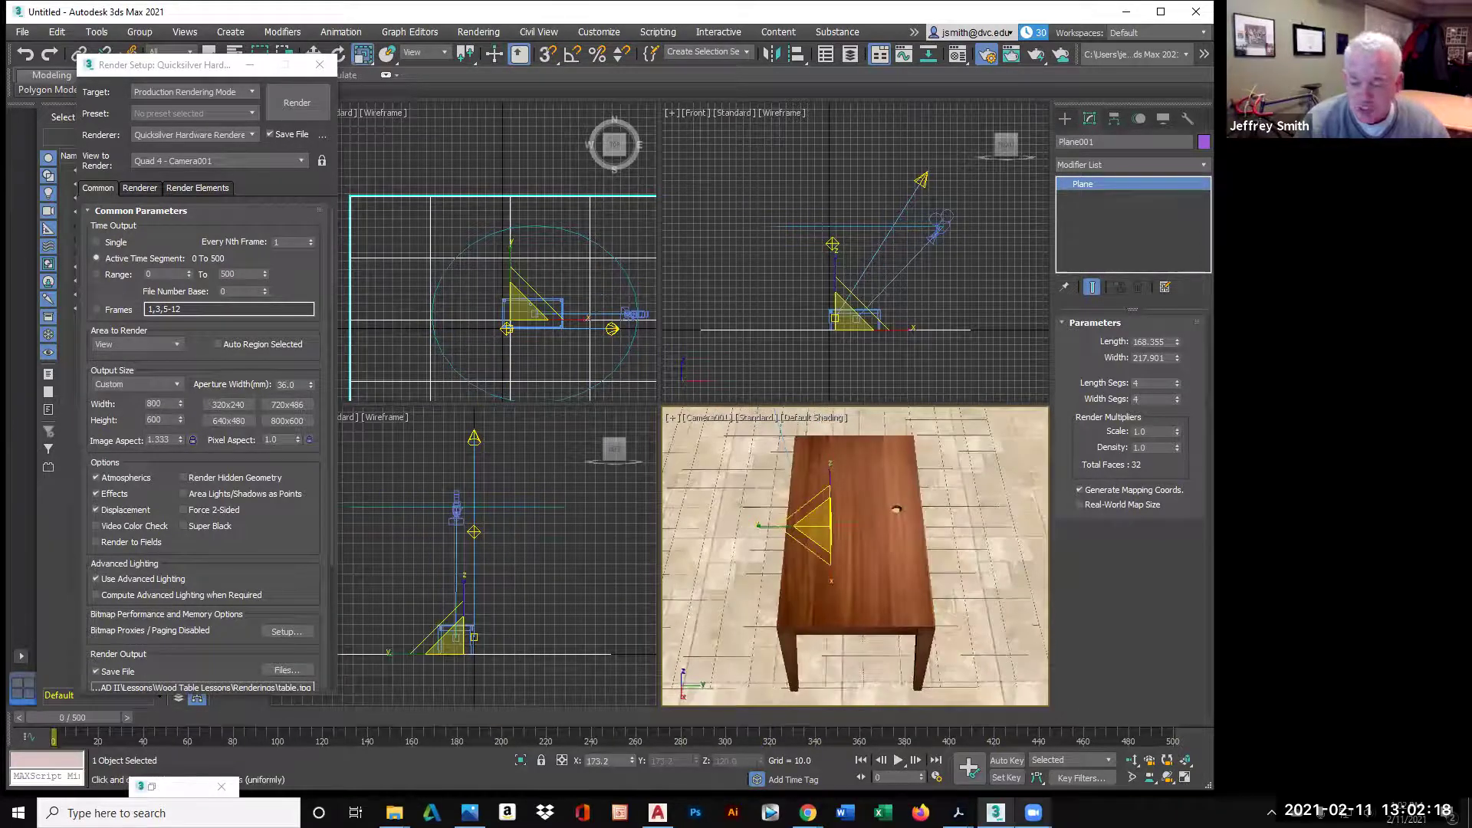
- Go to frame 339 and maximize the Camera001 viewport
mouse_move(1033, 812)
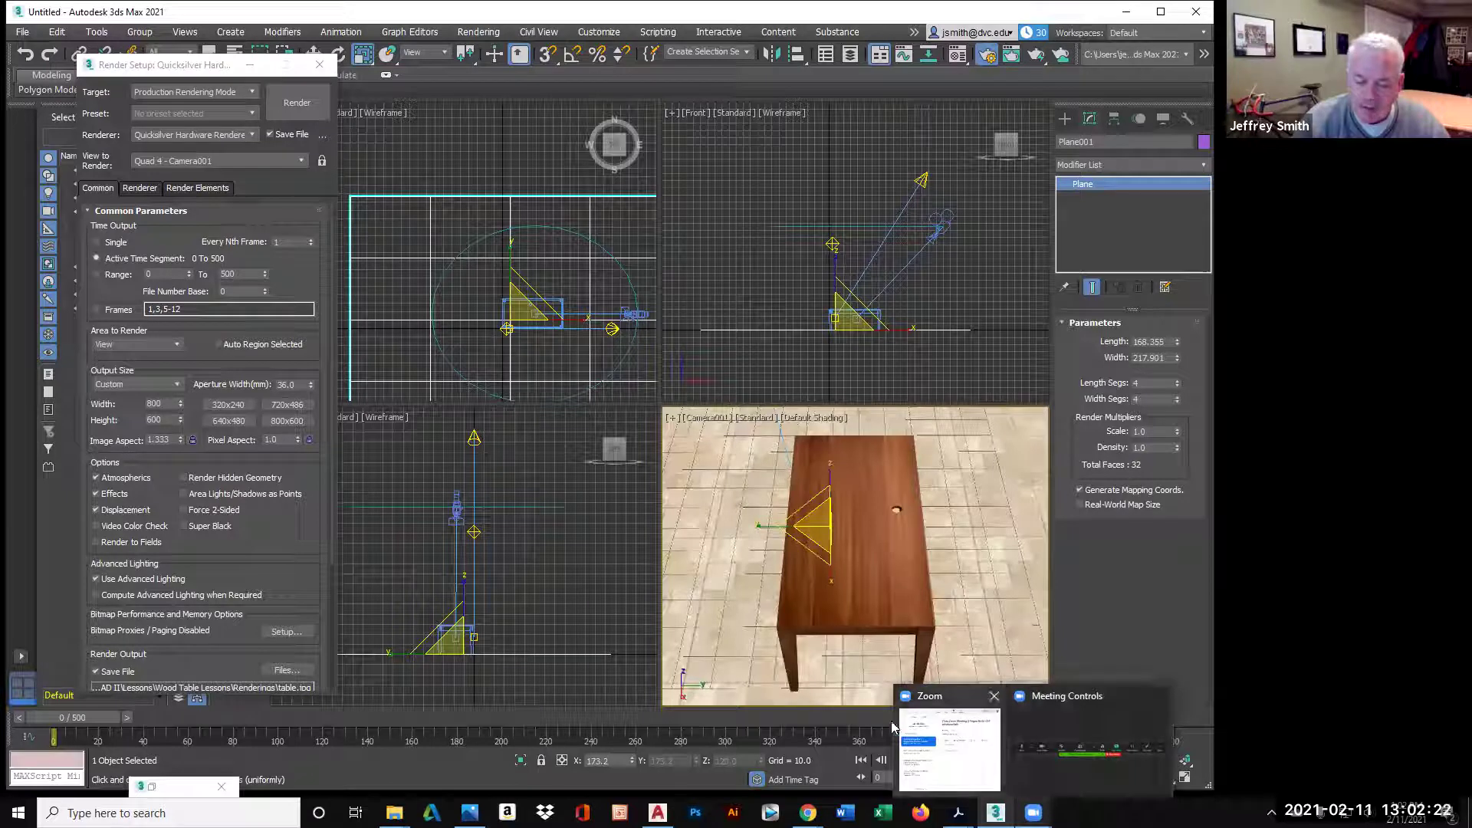
click(813, 737)
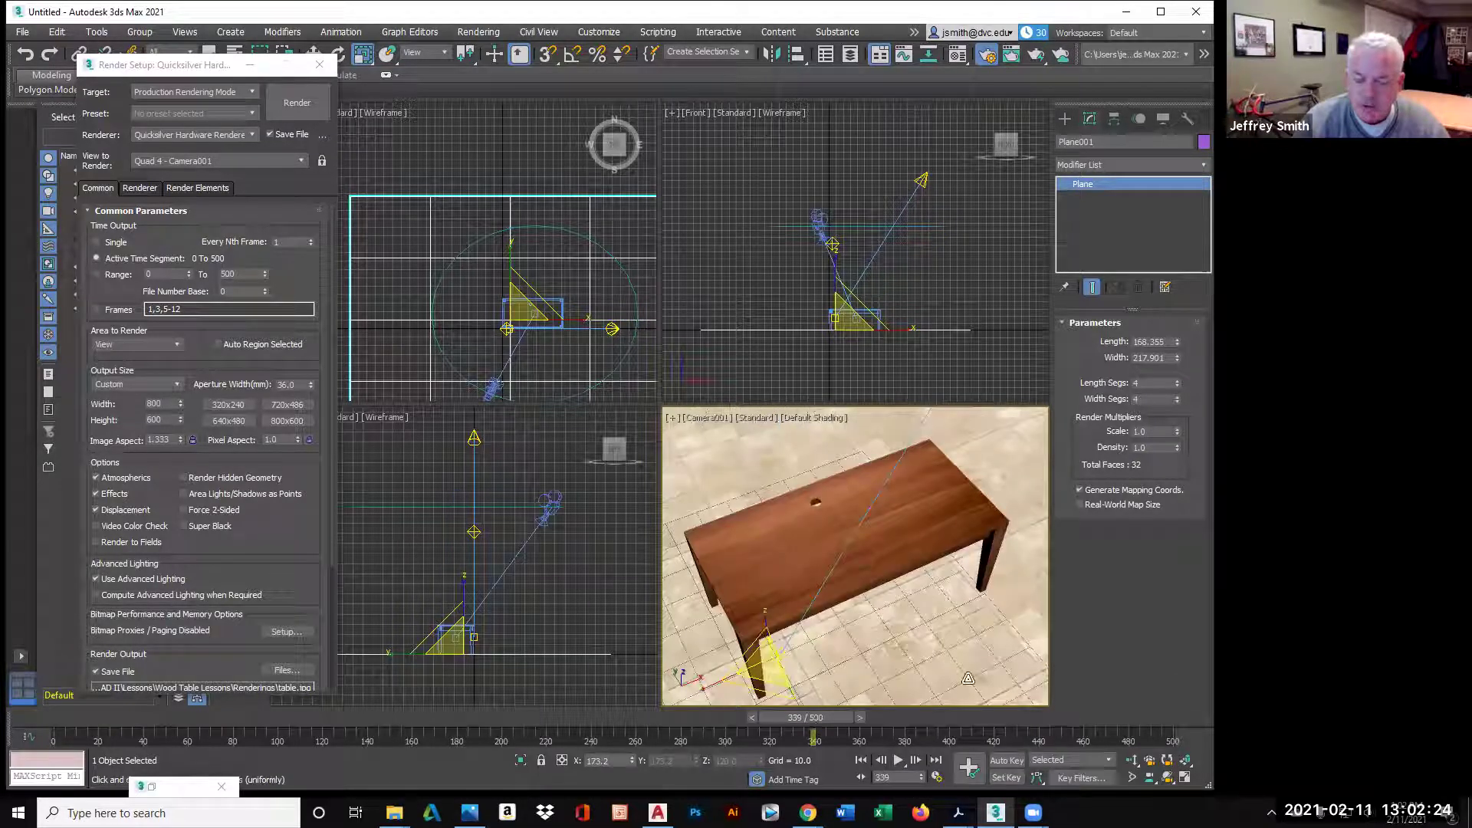
click(1184, 781)
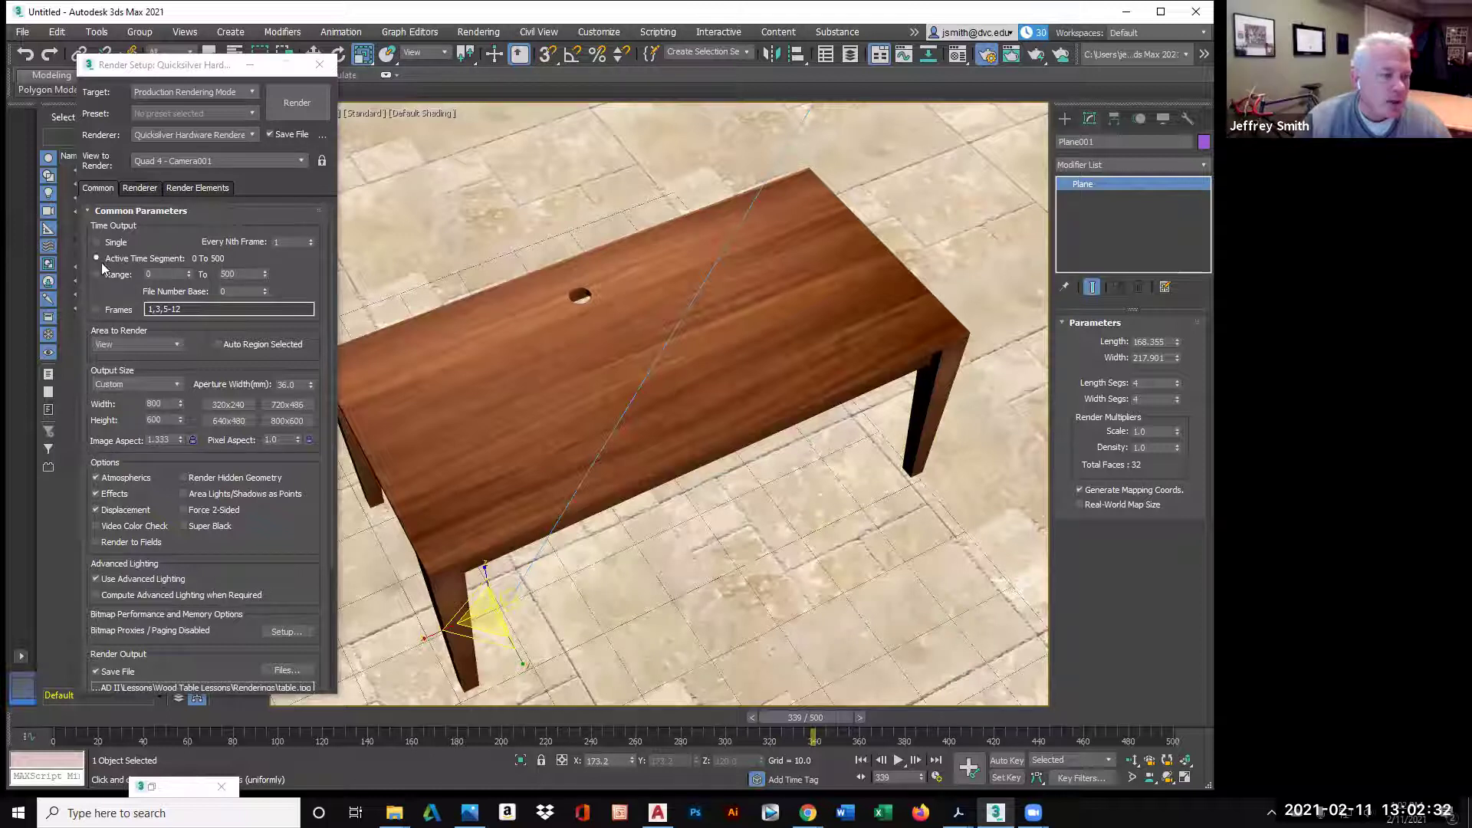
- Set the render output to an AVI file named table-movie in the Renderings folder, accept the compression settings, and render the active time segment
click(289, 670)
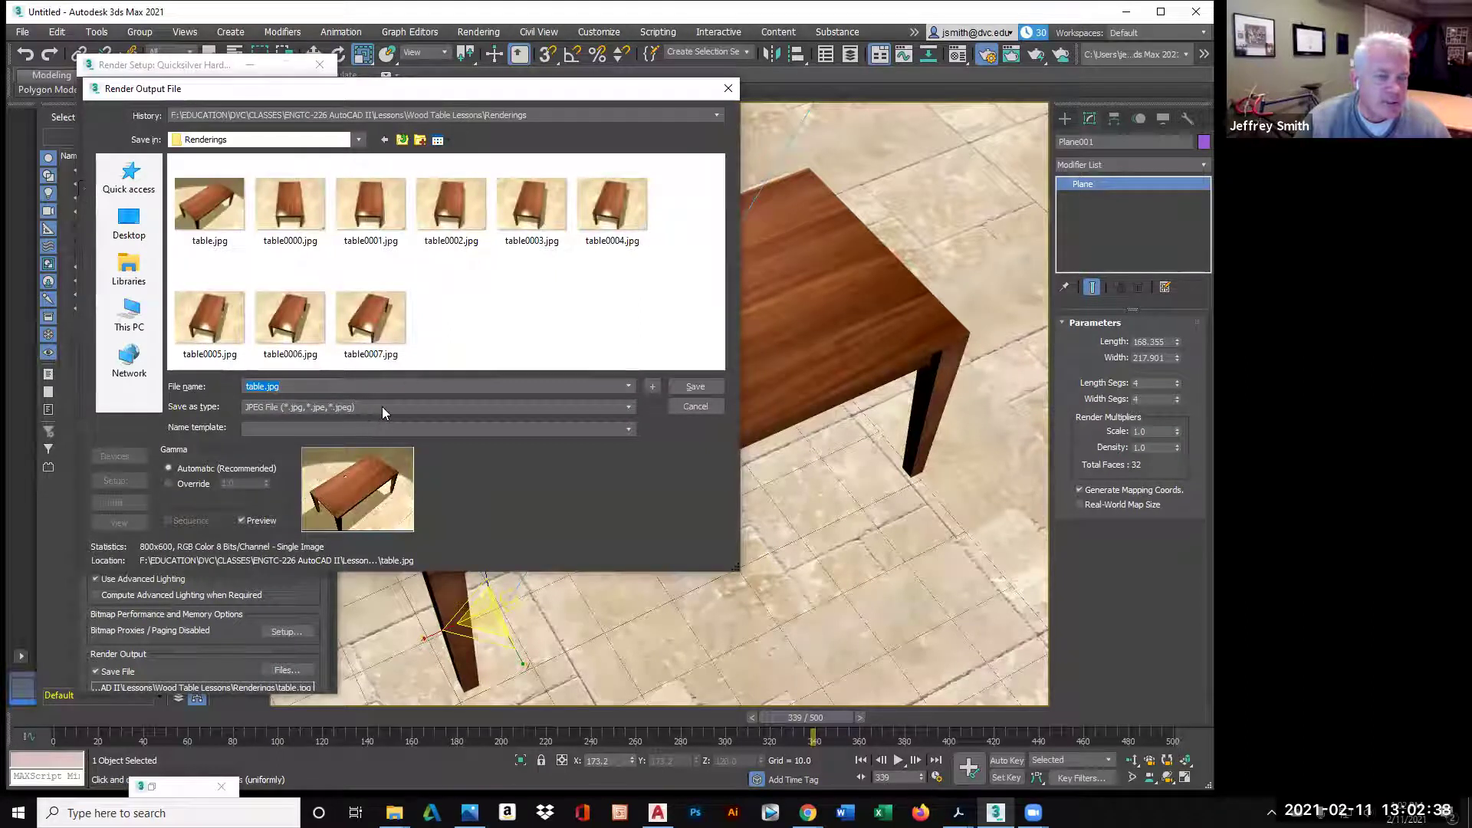
click(383, 407)
click(368, 431)
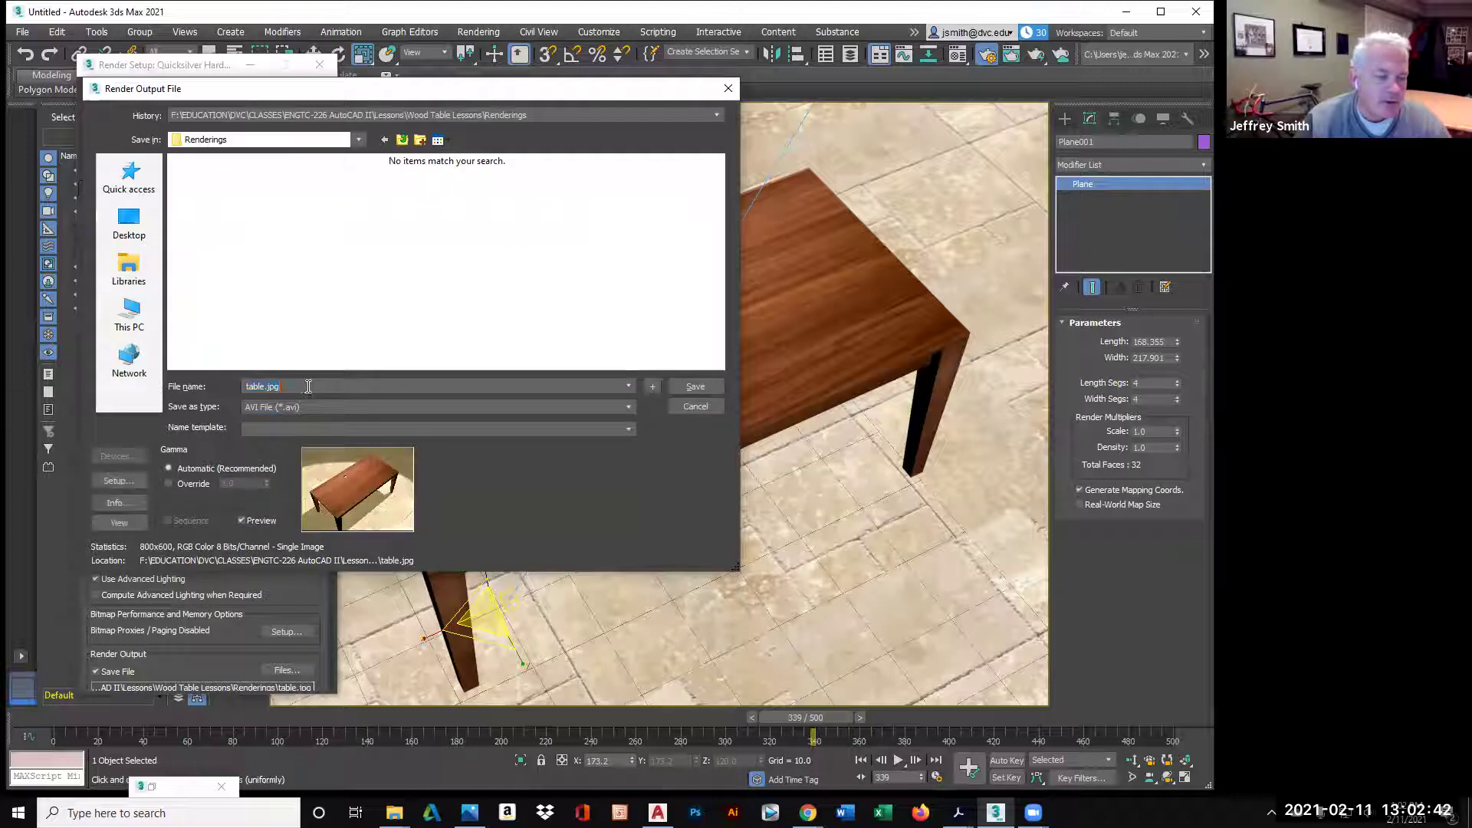
text(table)
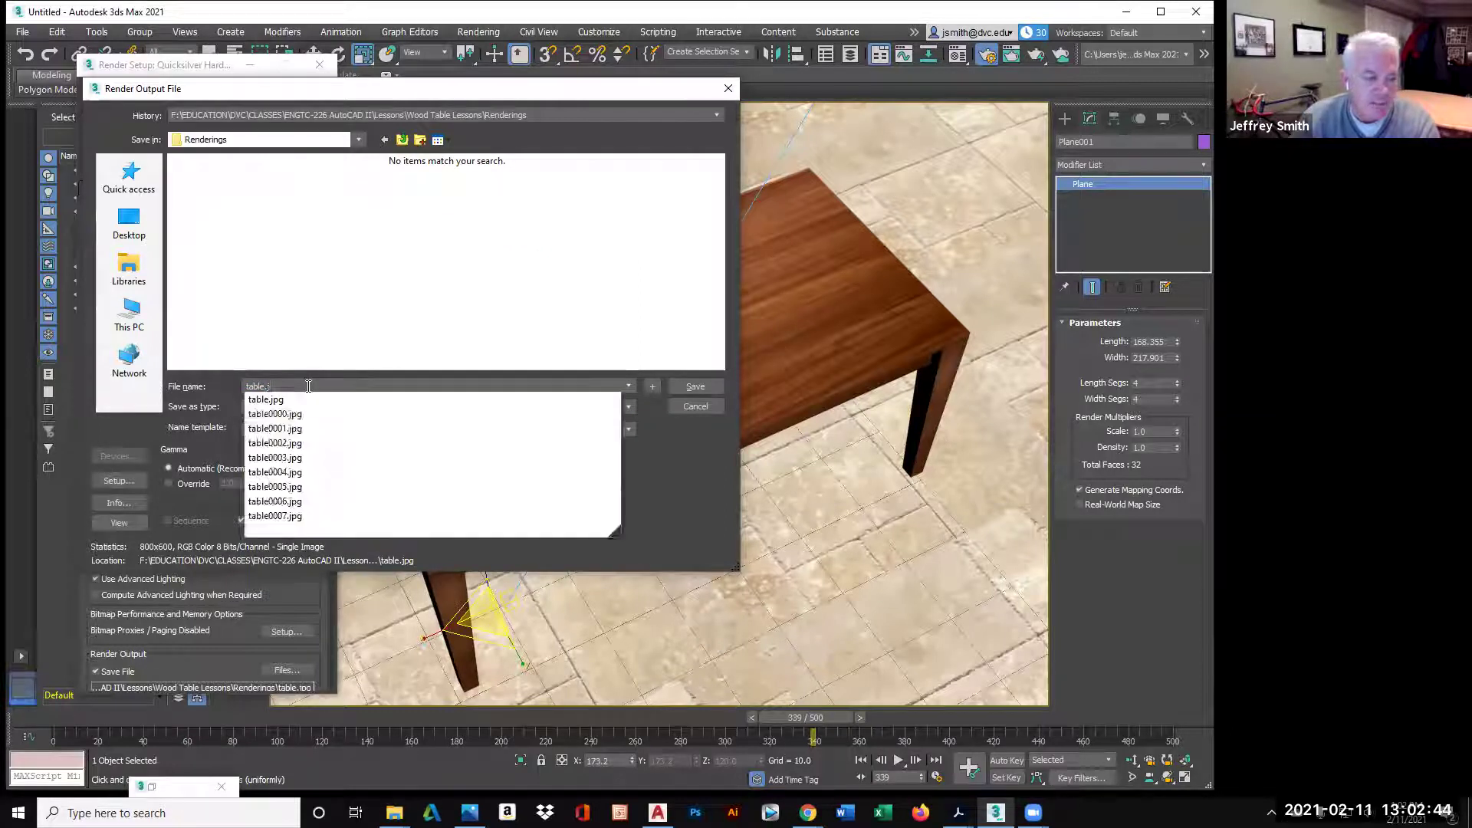
text(-)
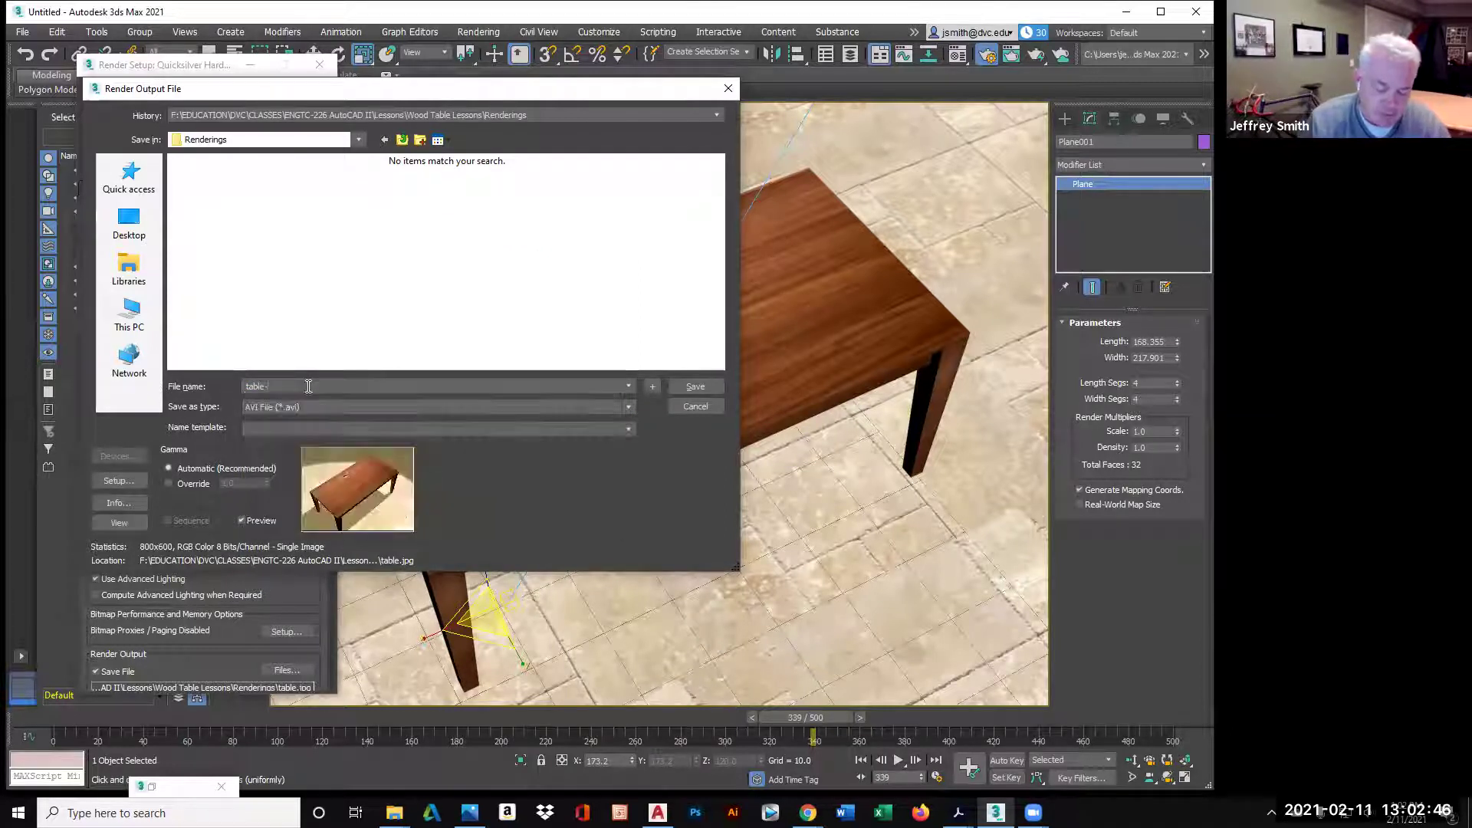
text(movi)
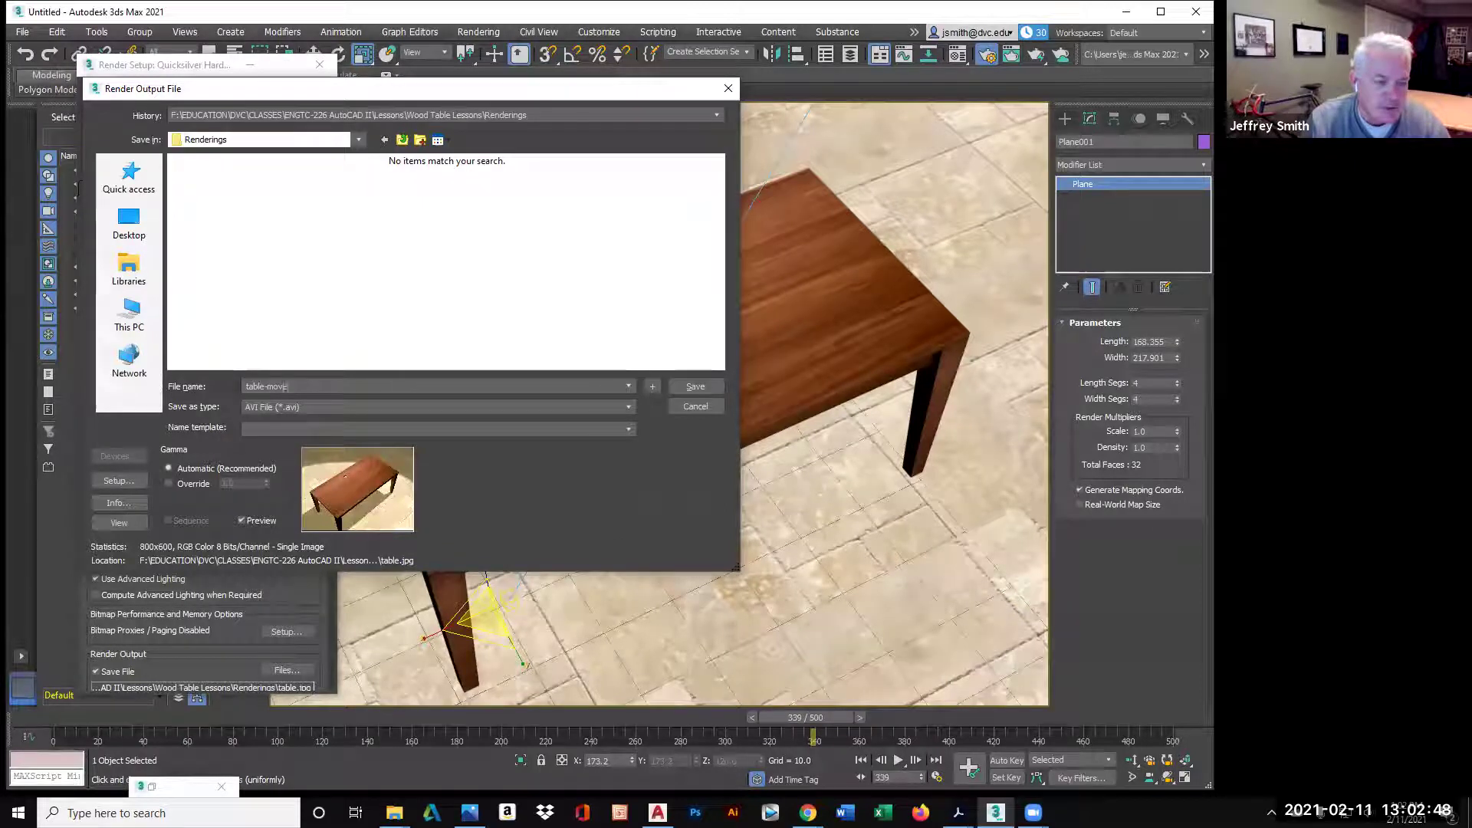
key(BackSpace)
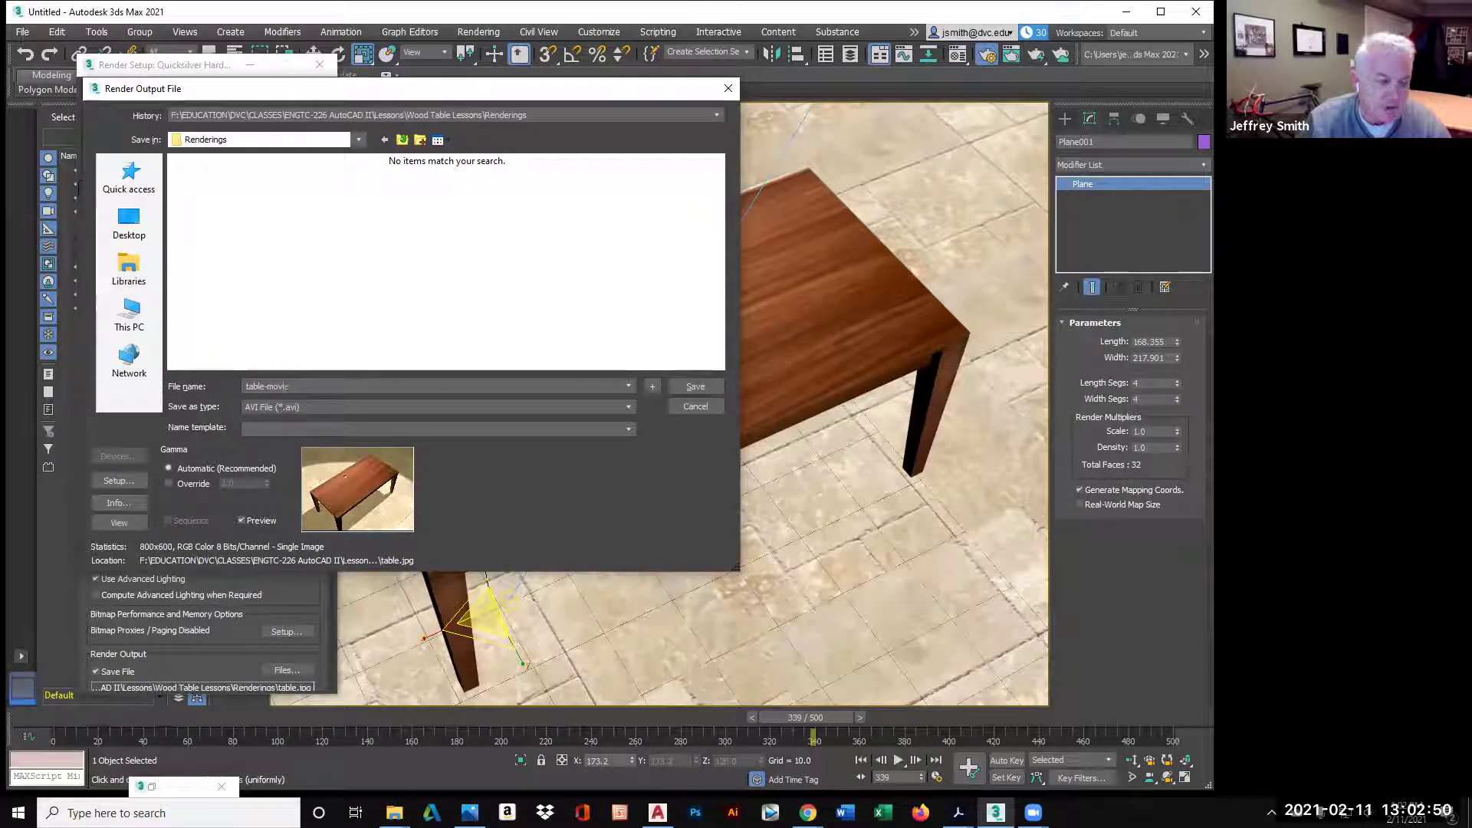
click(719, 391)
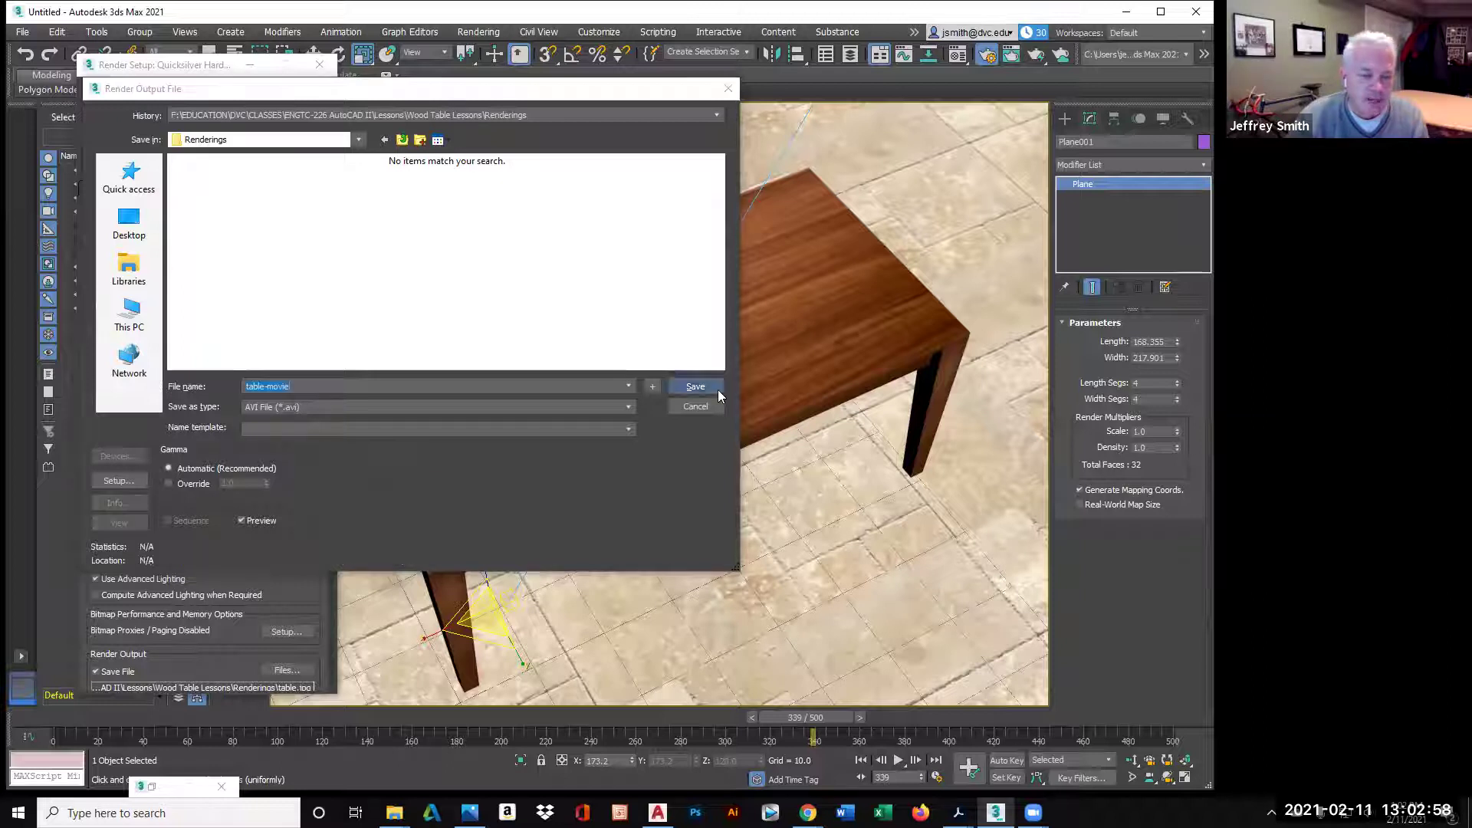
click(413, 403)
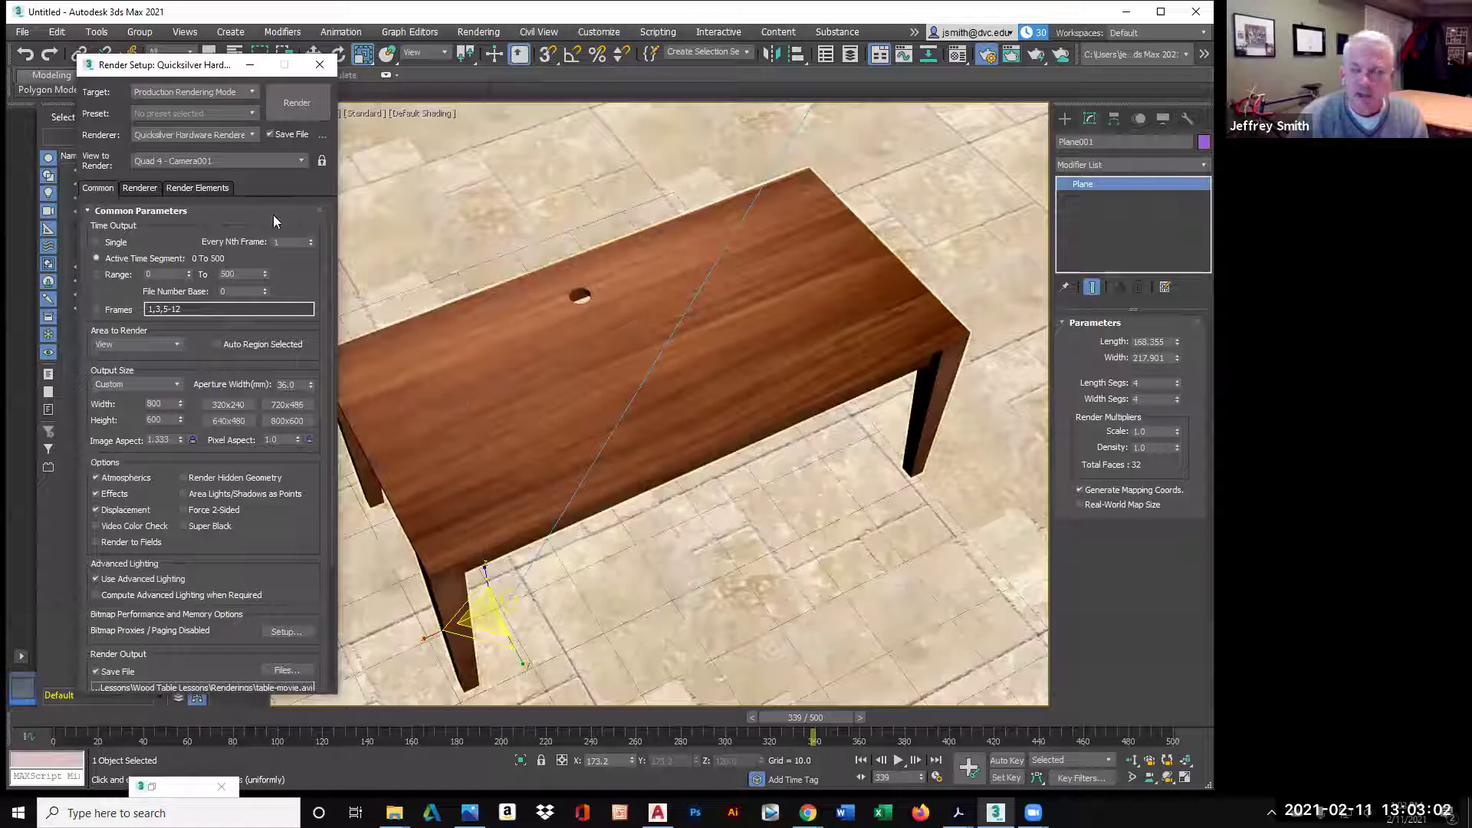
click(298, 111)
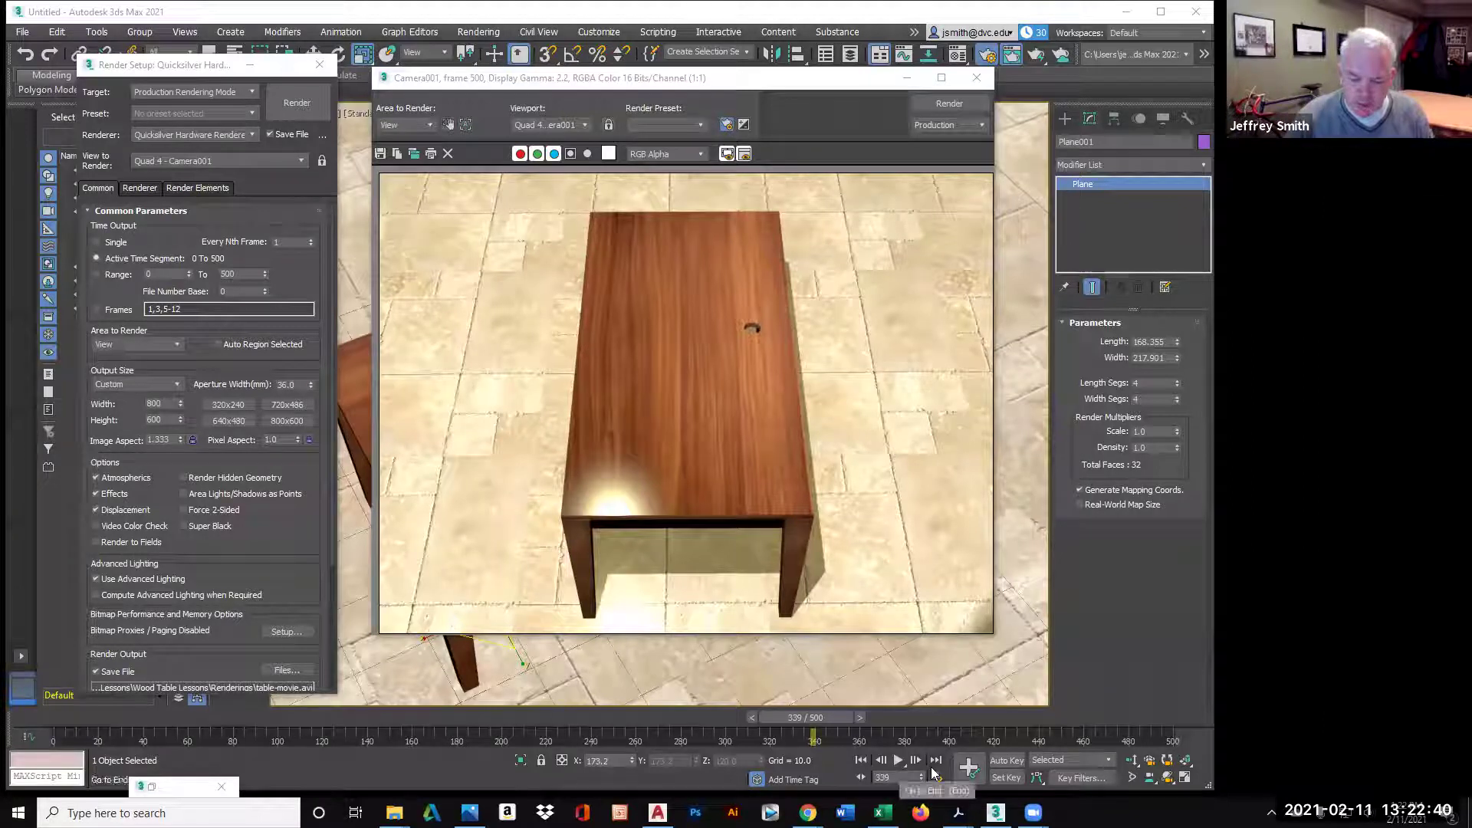
- Set the animation length to 200 frames in the time configuration
click(936, 777)
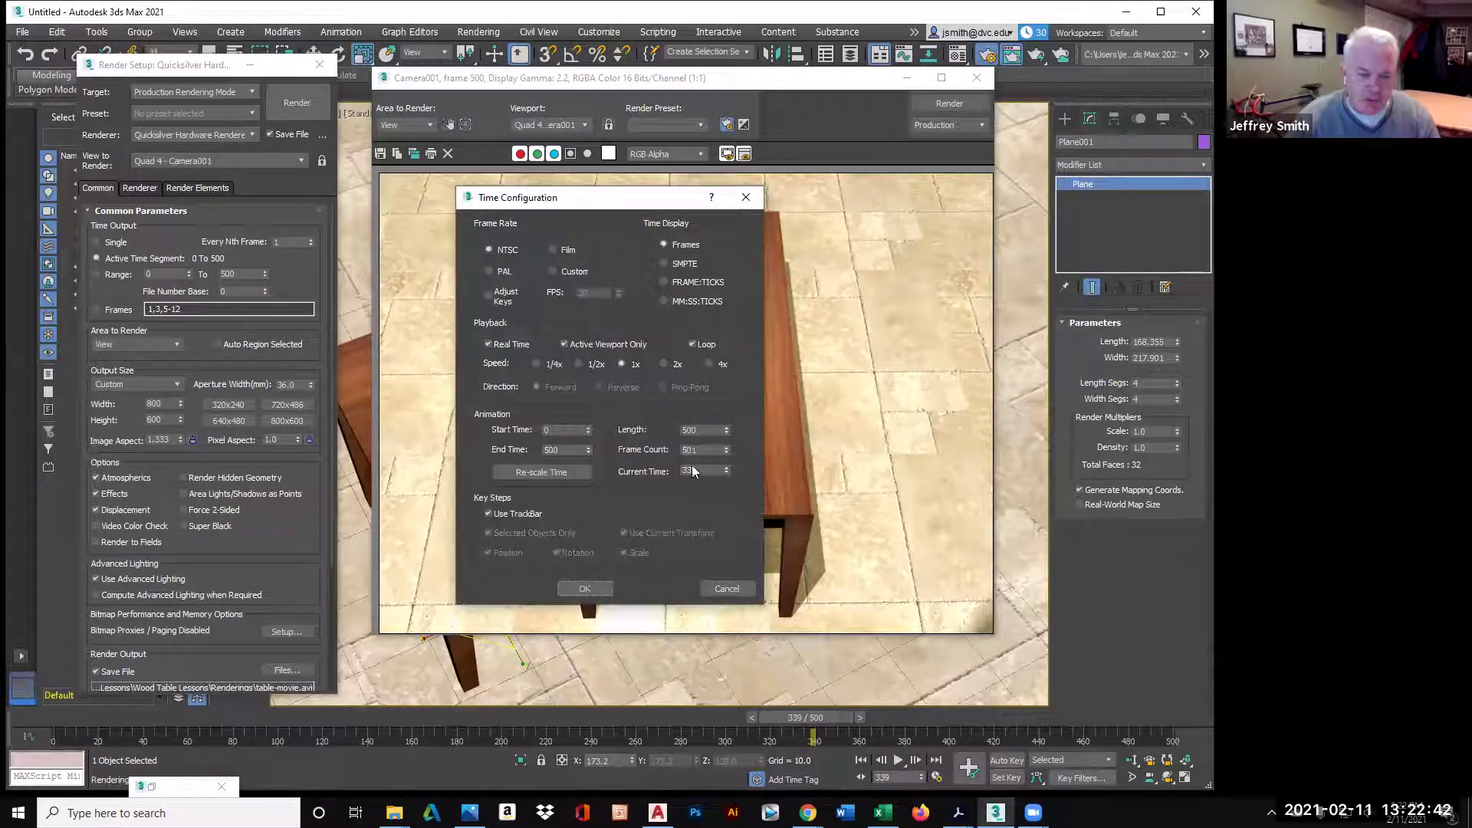
text(200)
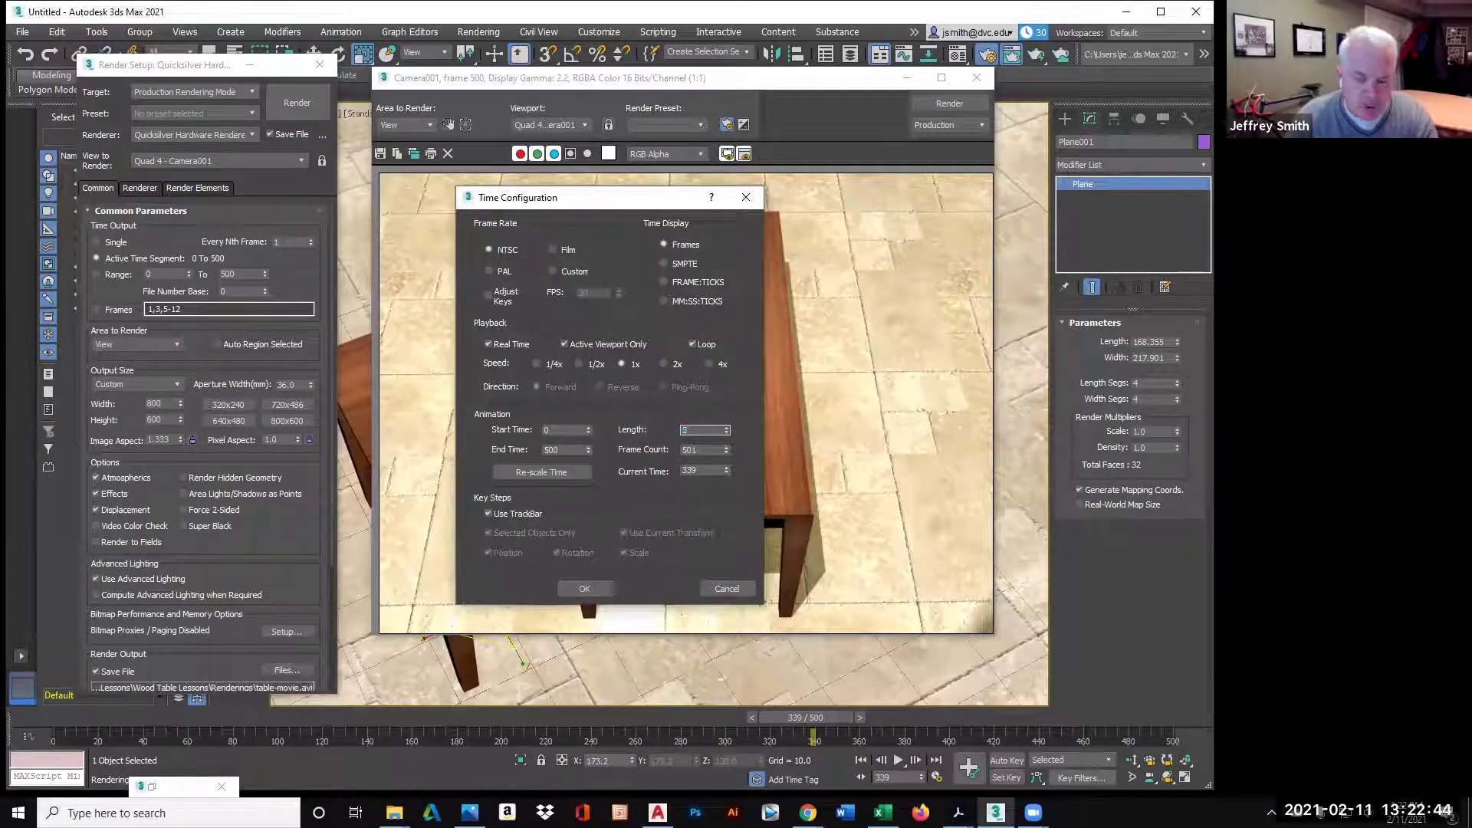
click(598, 588)
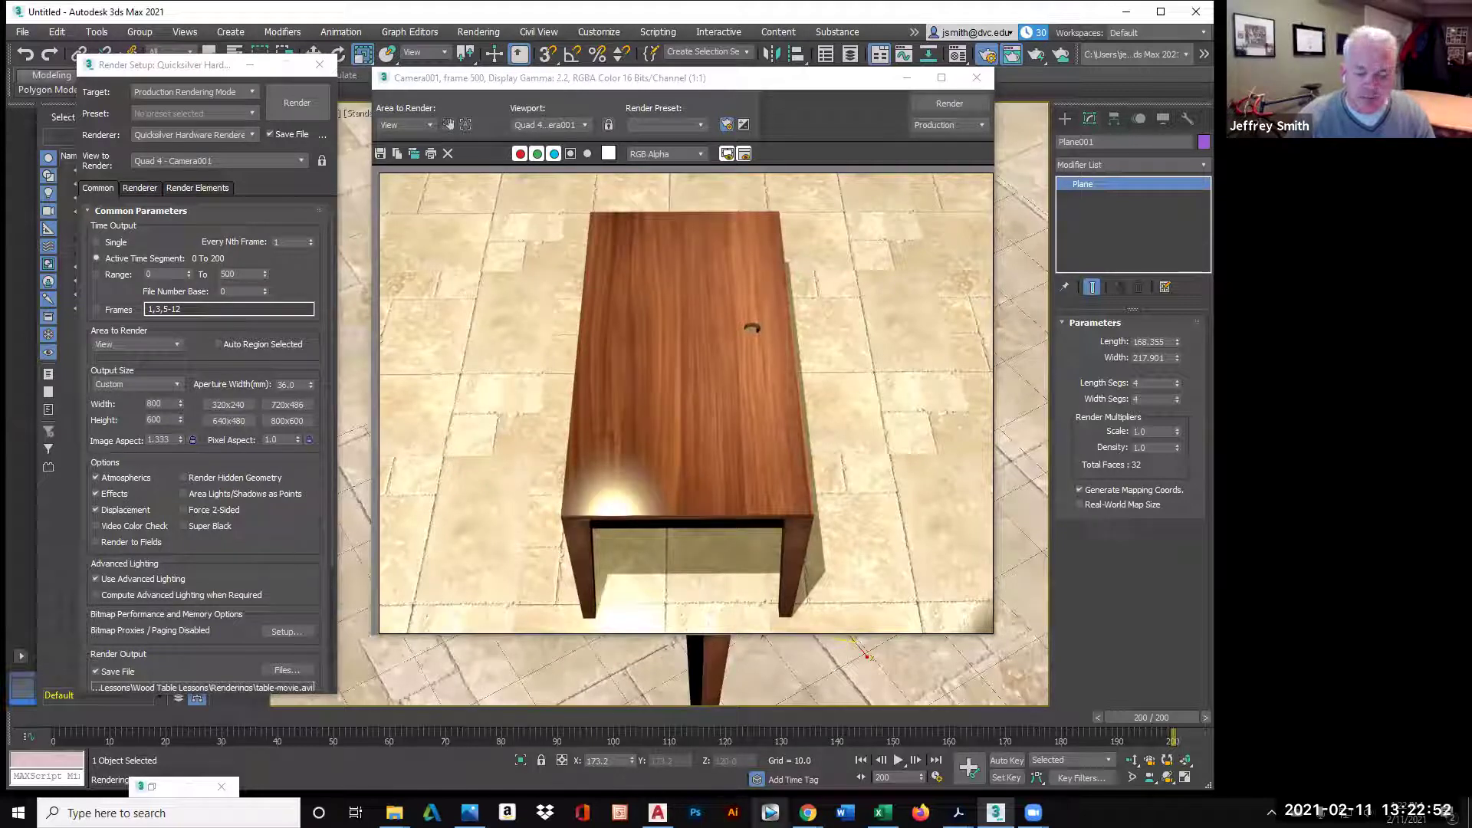
- Switch to File Explorer and open table-movie.avi from the Wood Table Lessons Renderings folder in the video player
mouse_move(808, 811)
mouse_move(394, 812)
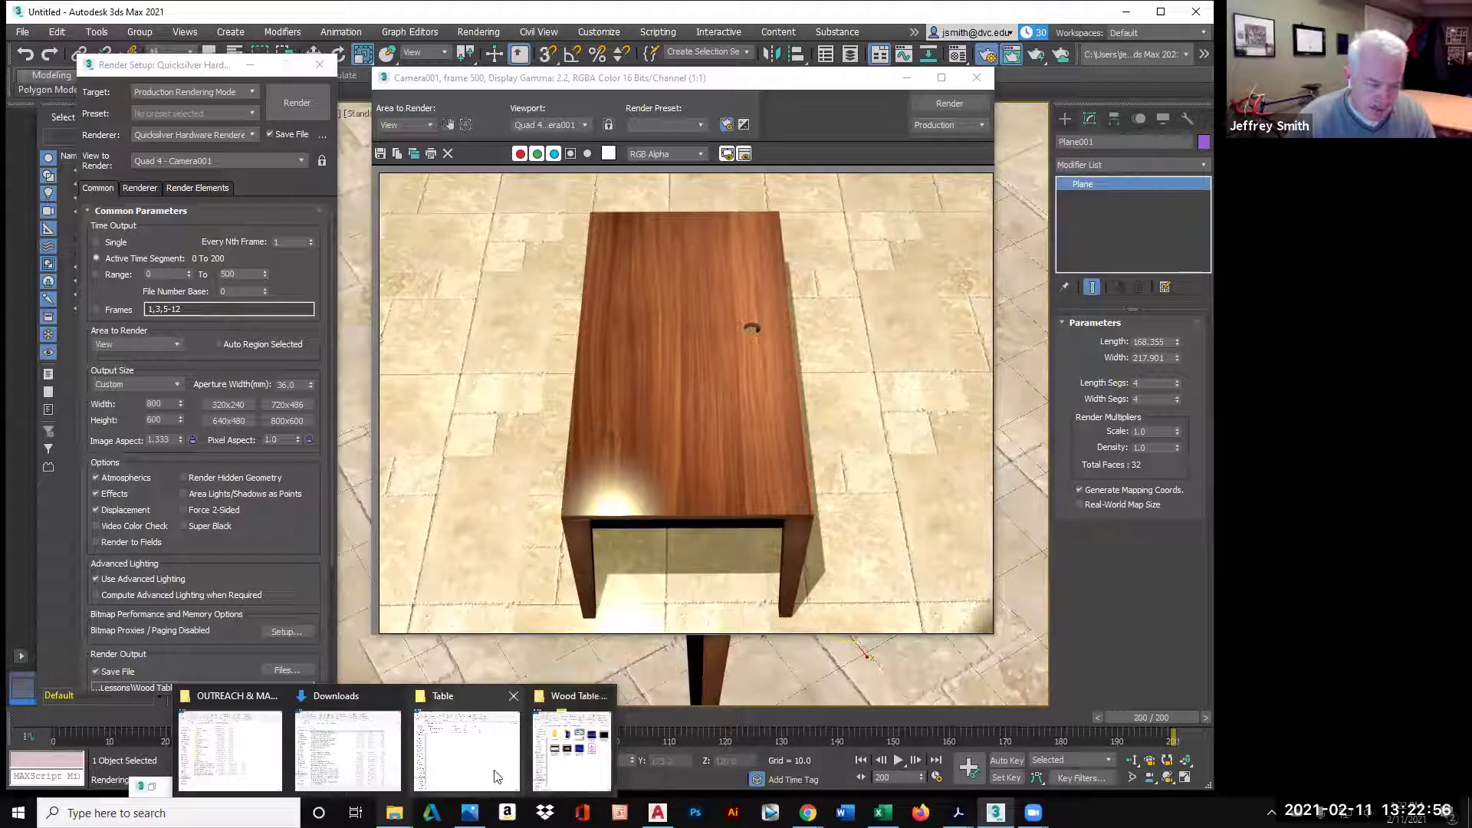
click(495, 777)
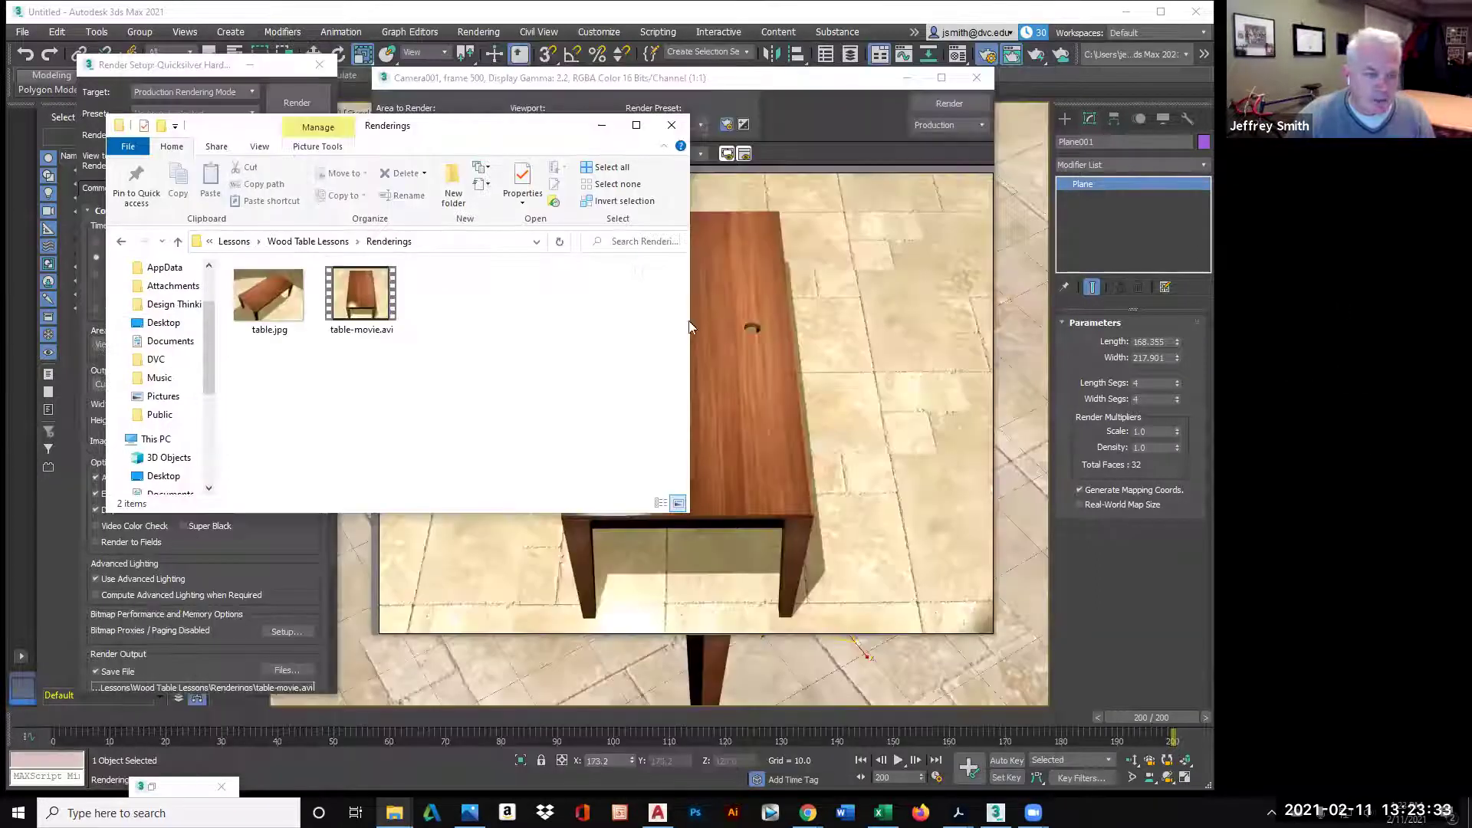
double_click(344, 296)
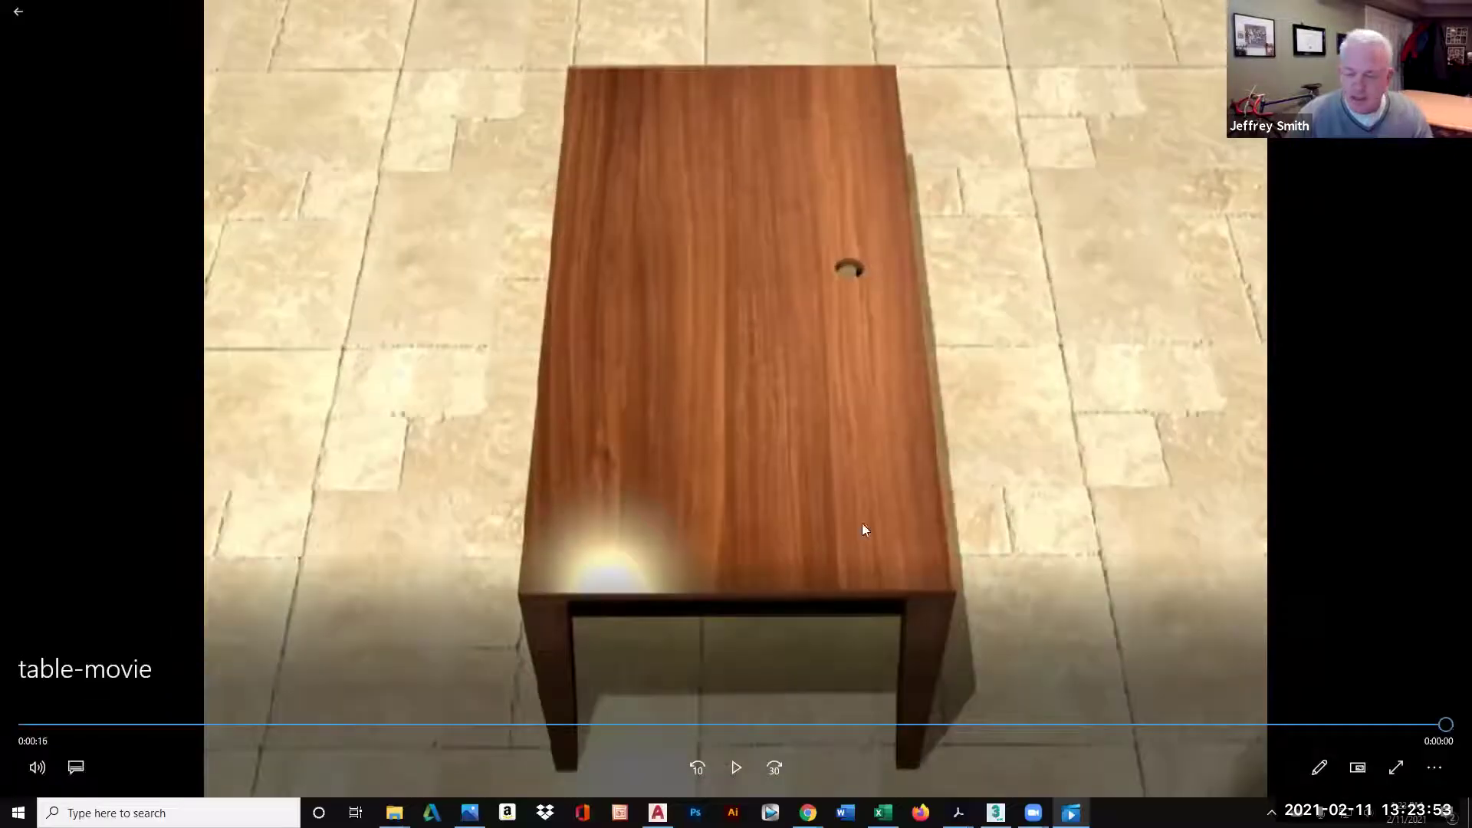
- Turn on Repeat for the table-movie video and play it again from the start
click(1436, 769)
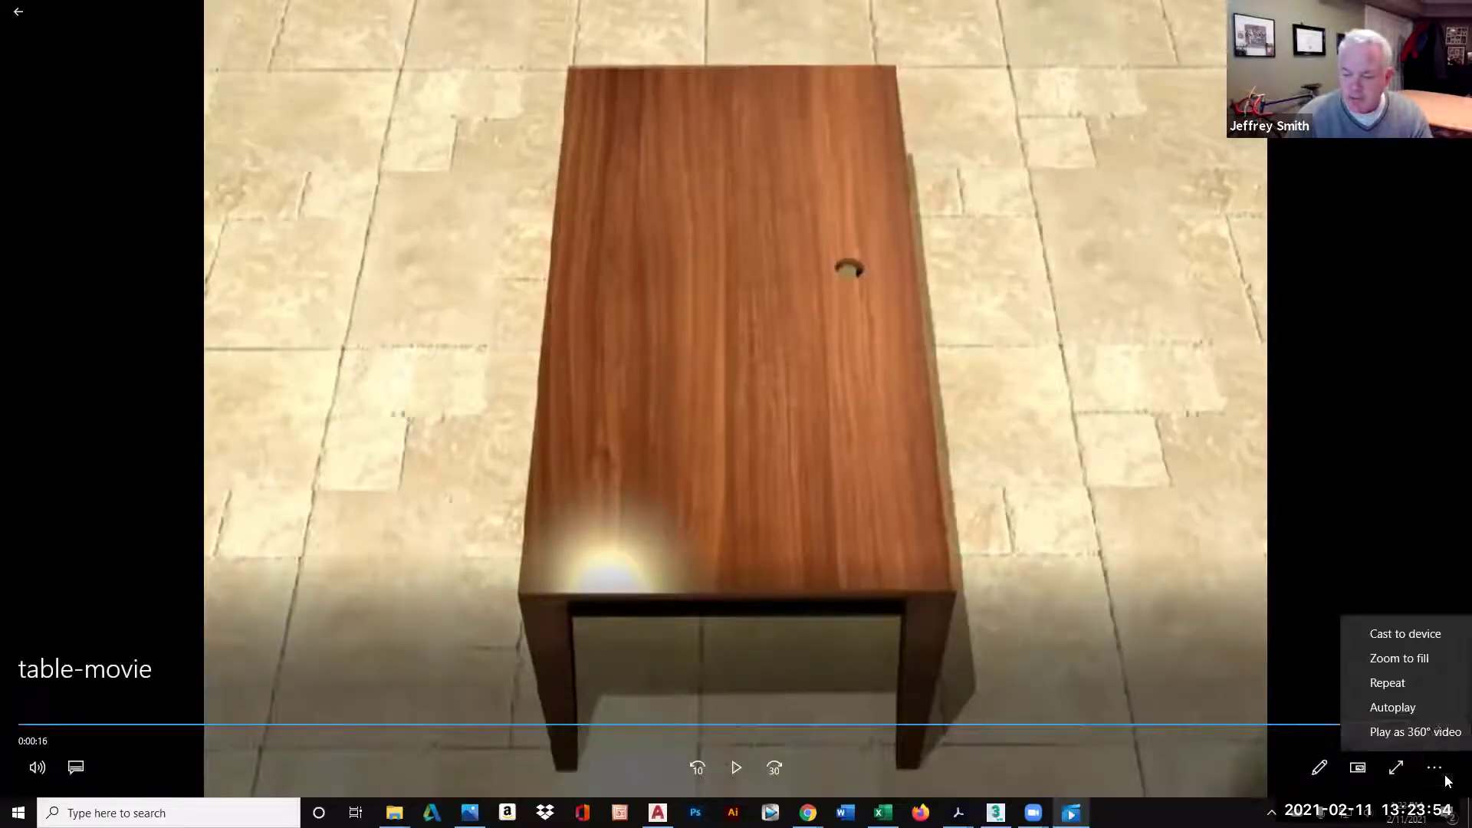
click(1431, 693)
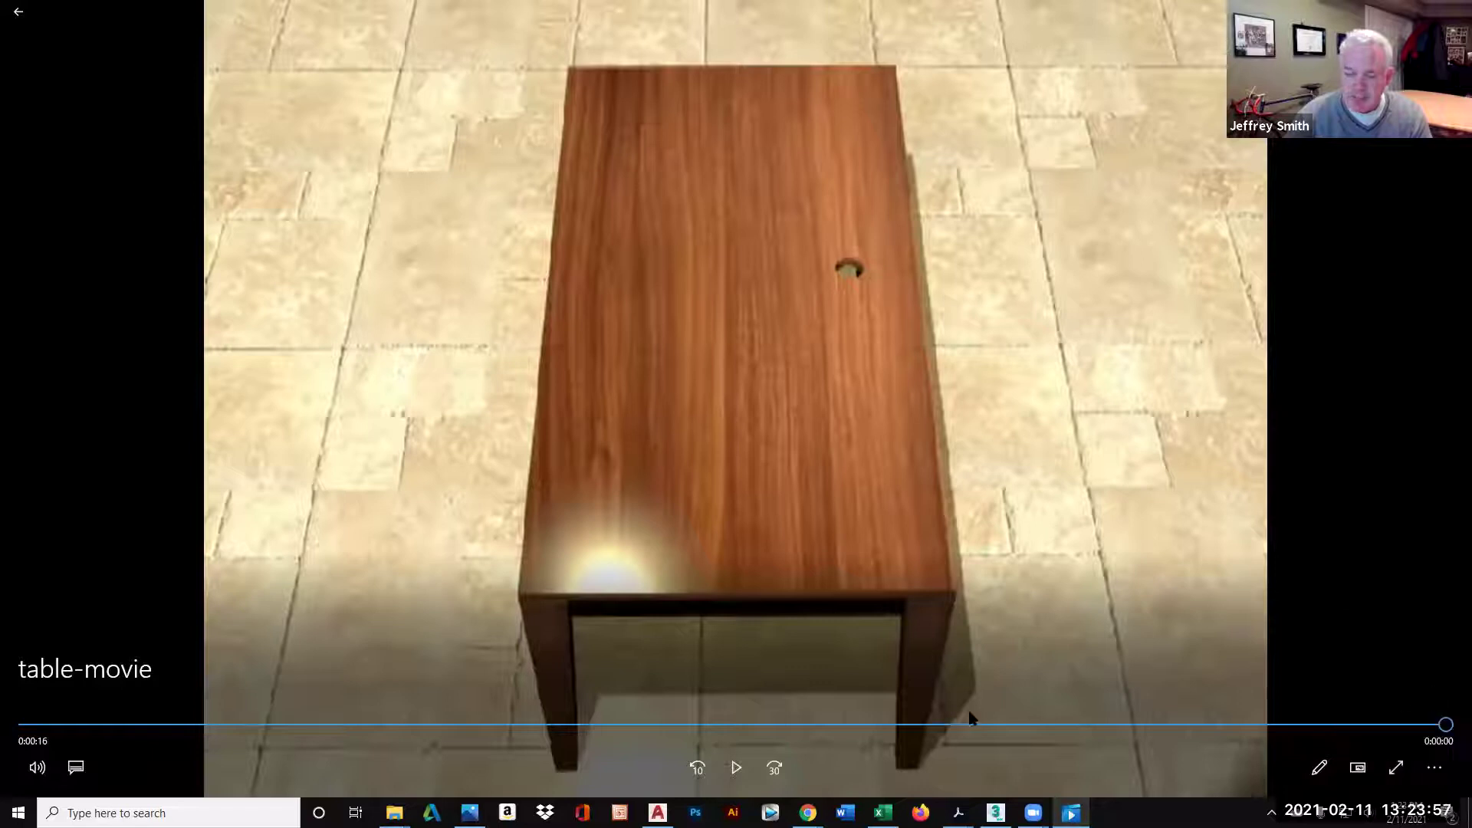
click(736, 768)
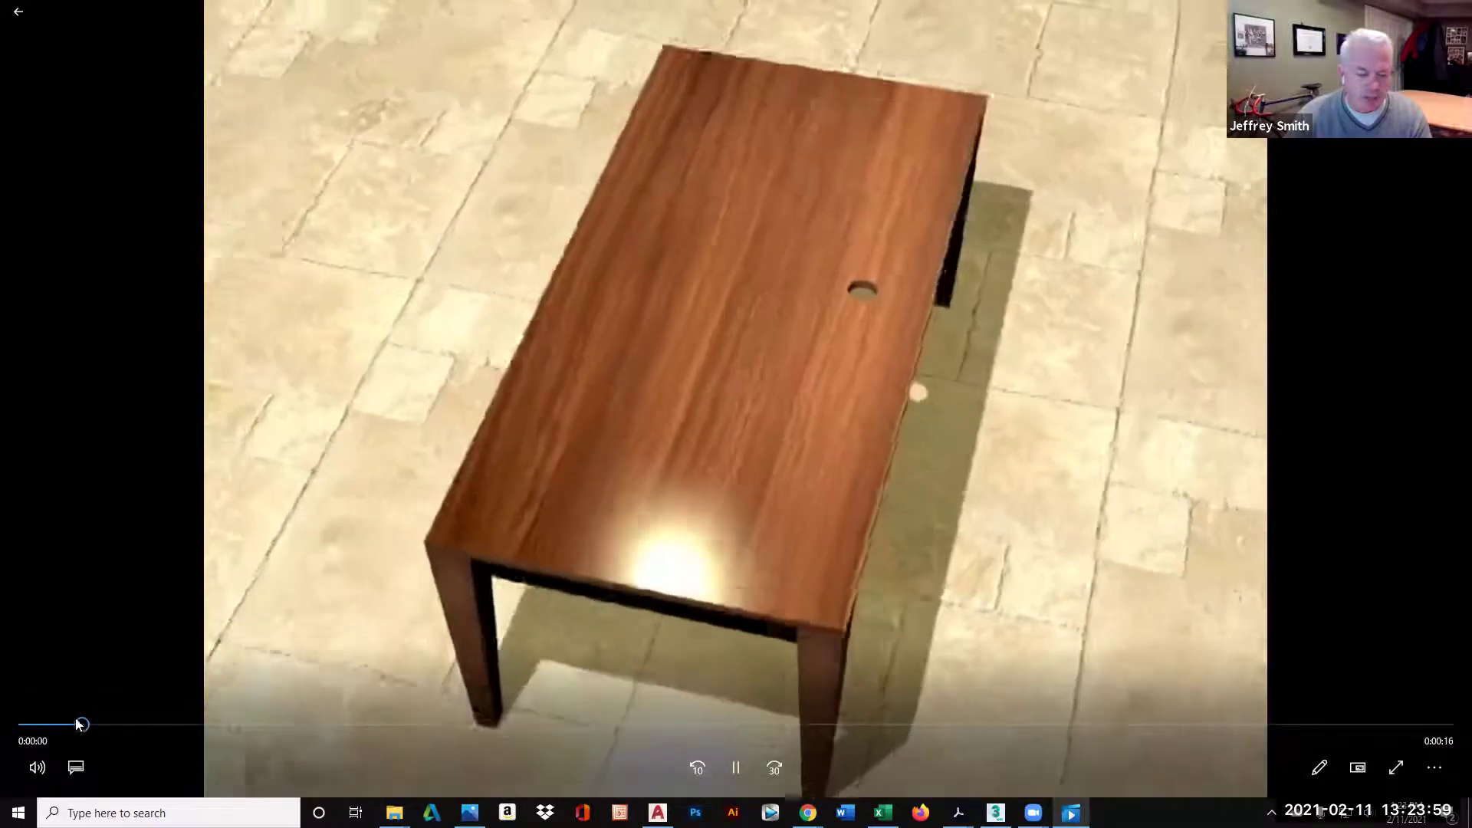